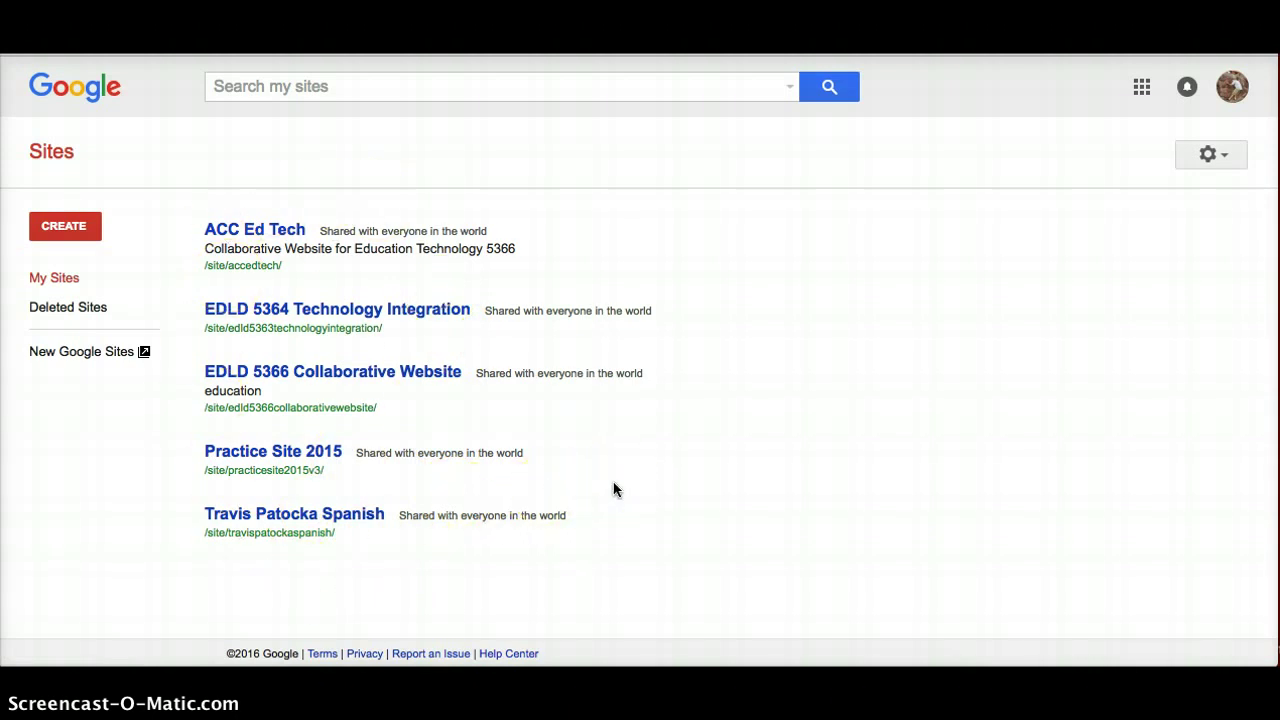
# Create a new website in the new version of Google Sites.
pyautogui.click(66, 228)
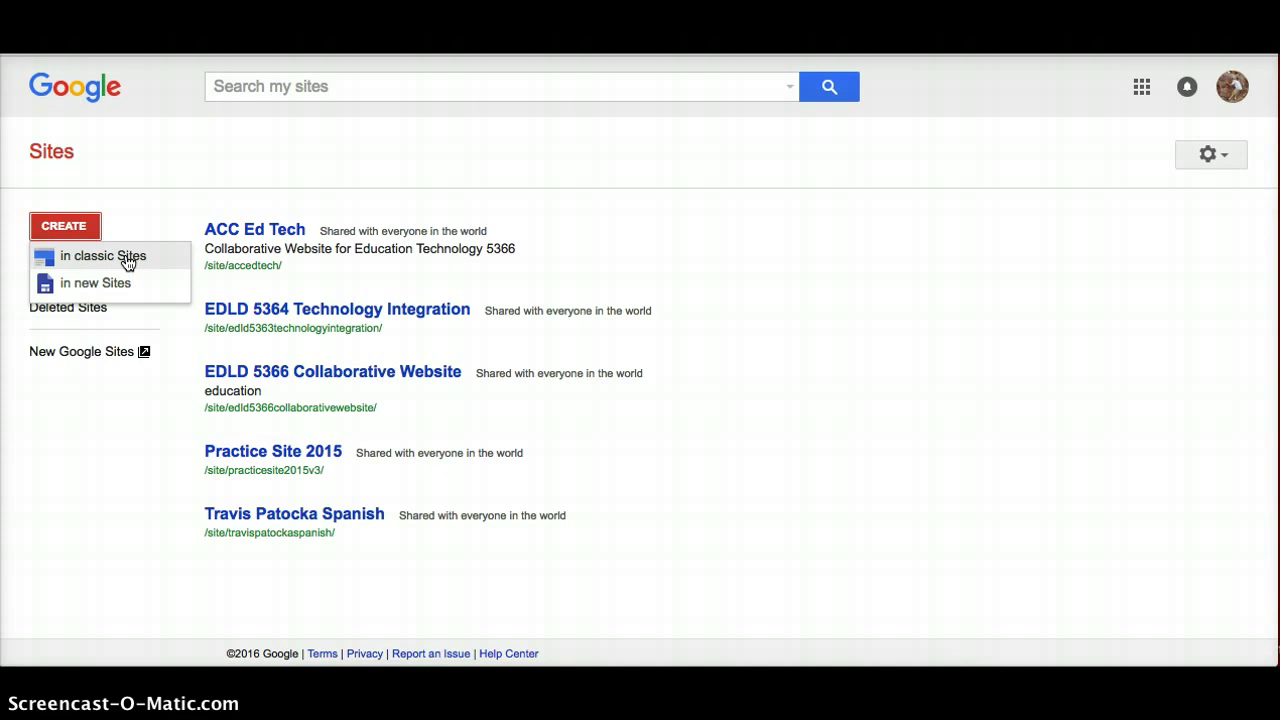
pyautogui.click(110, 290)
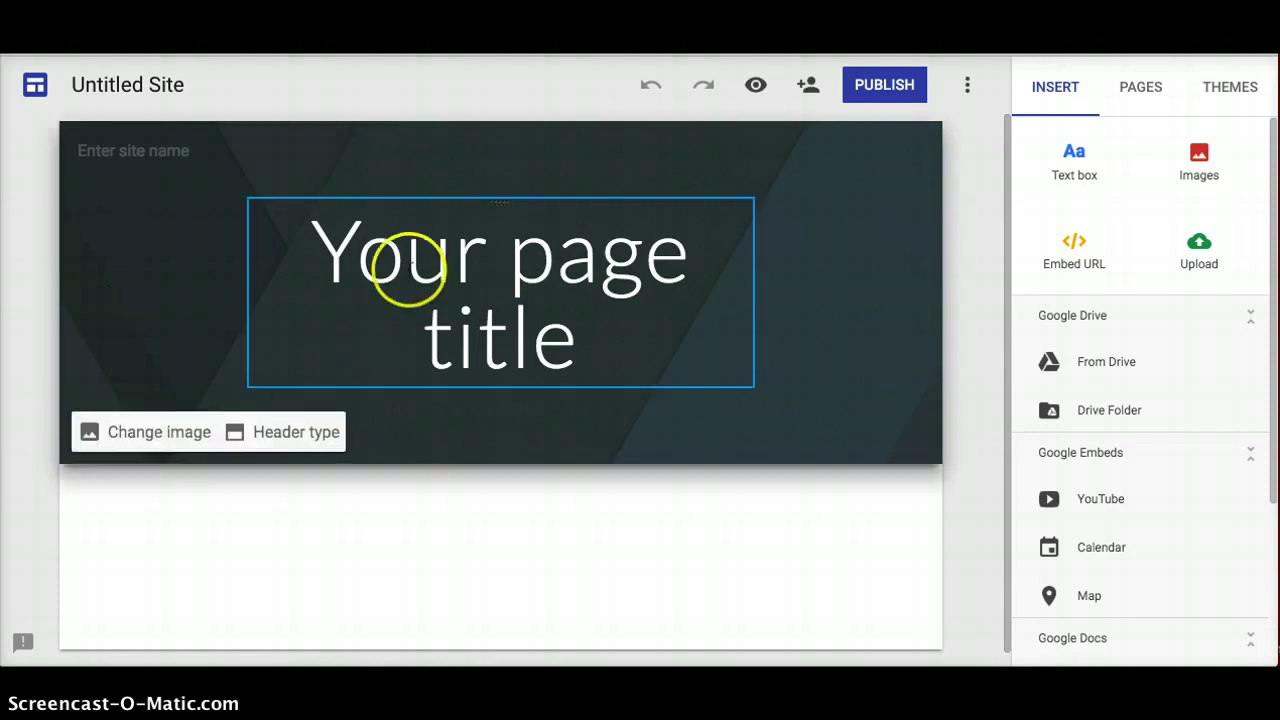
# Try the Aristotle, Diplomat, Vision, Level and Impression themes on the page, and reapply the Simple theme.
pyautogui.click(1230, 88)
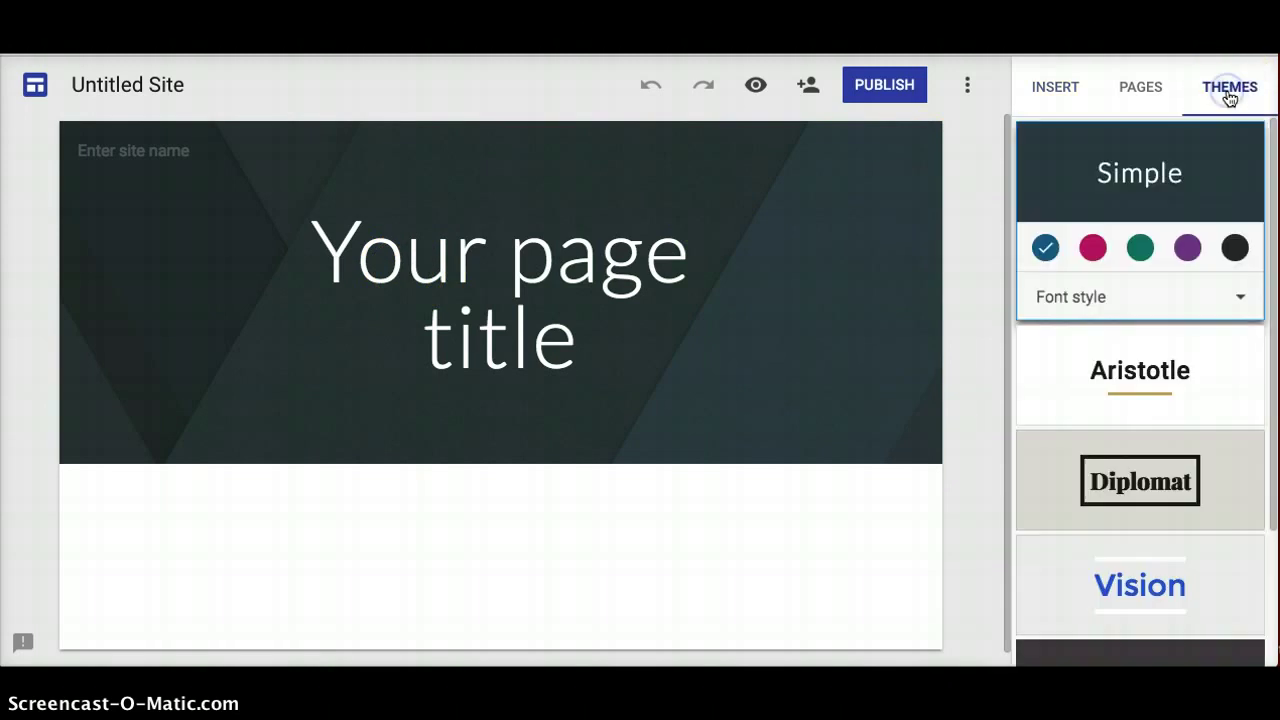
pyautogui.click(1121, 369)
pyautogui.click(1136, 513)
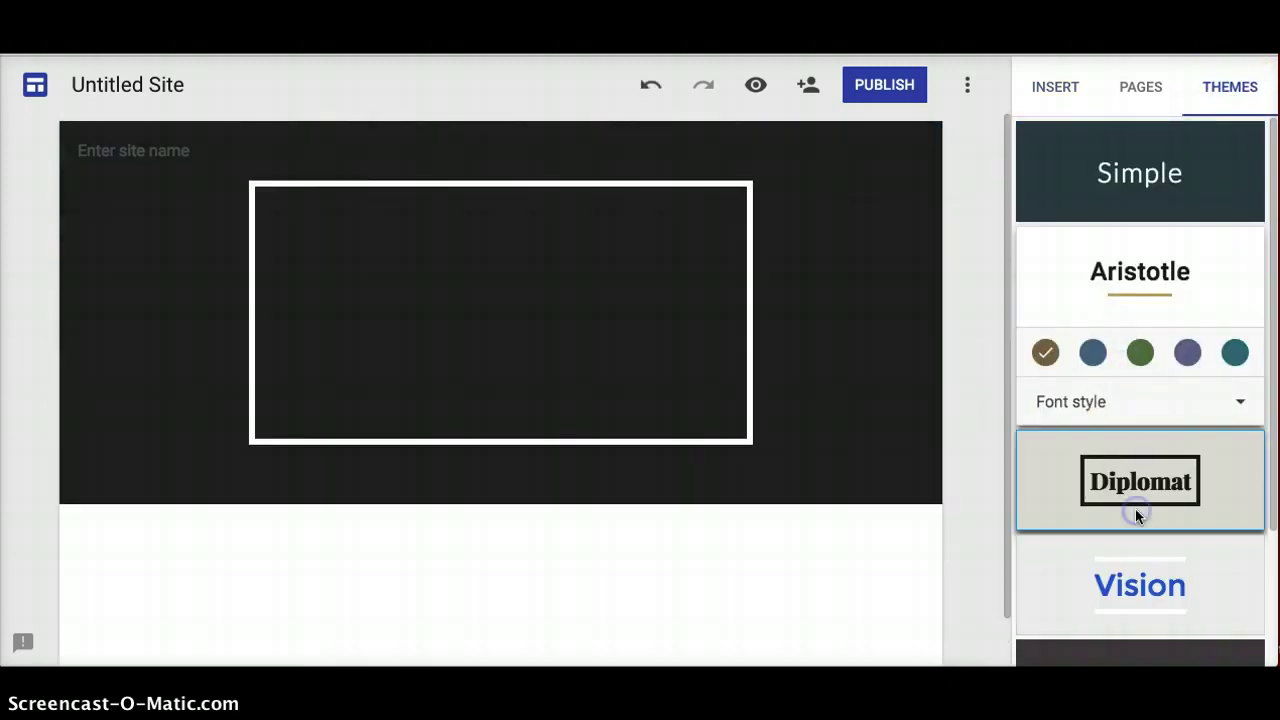
pyautogui.click(1136, 578)
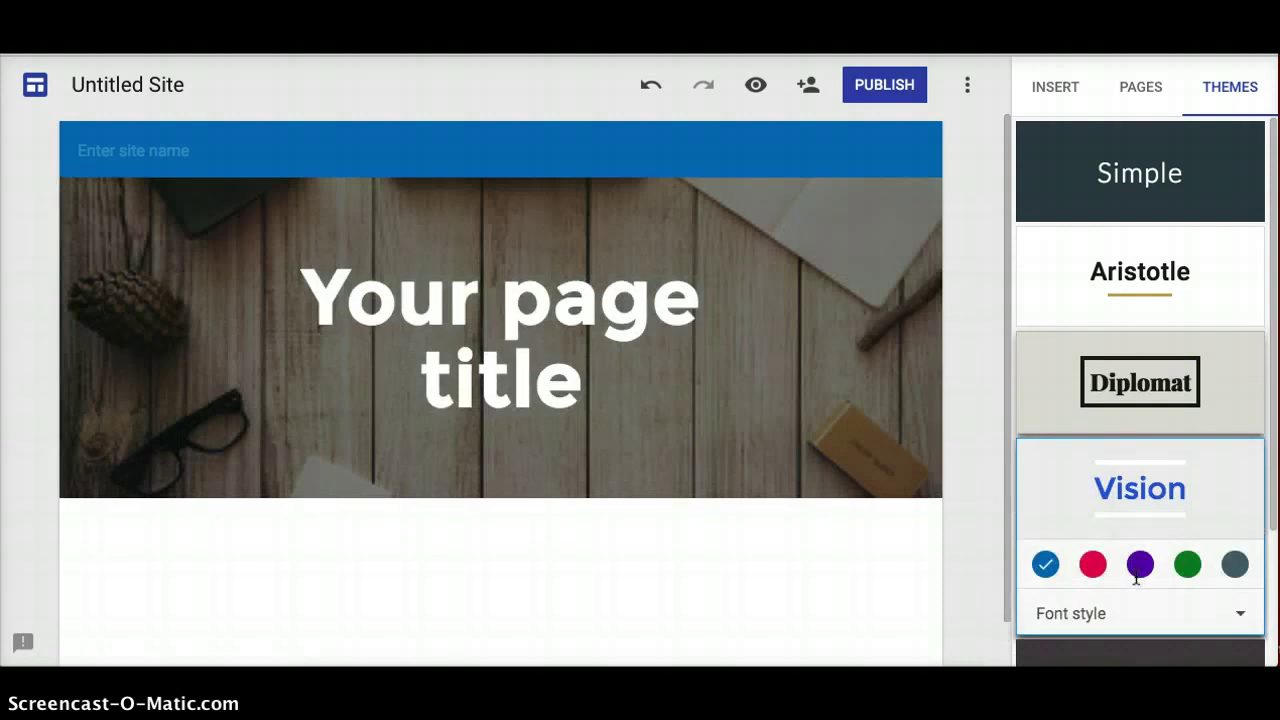
pyautogui.click(1136, 578)
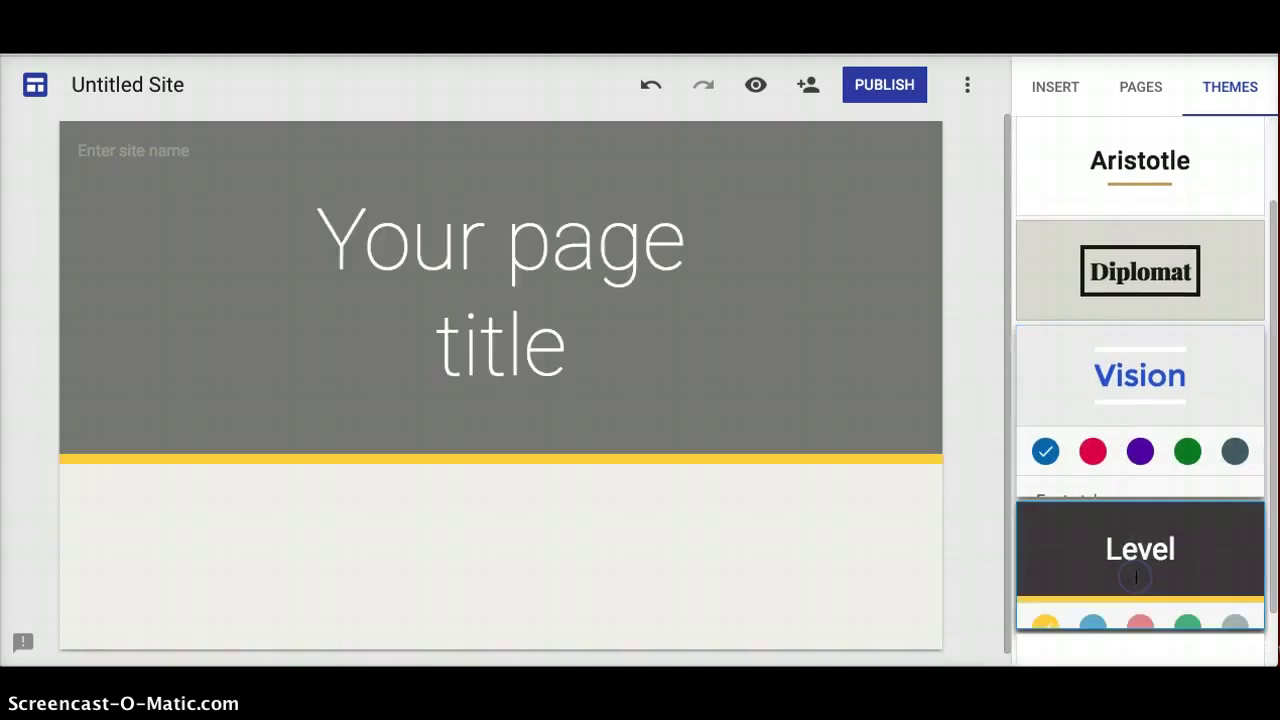
pyautogui.click(1136, 590)
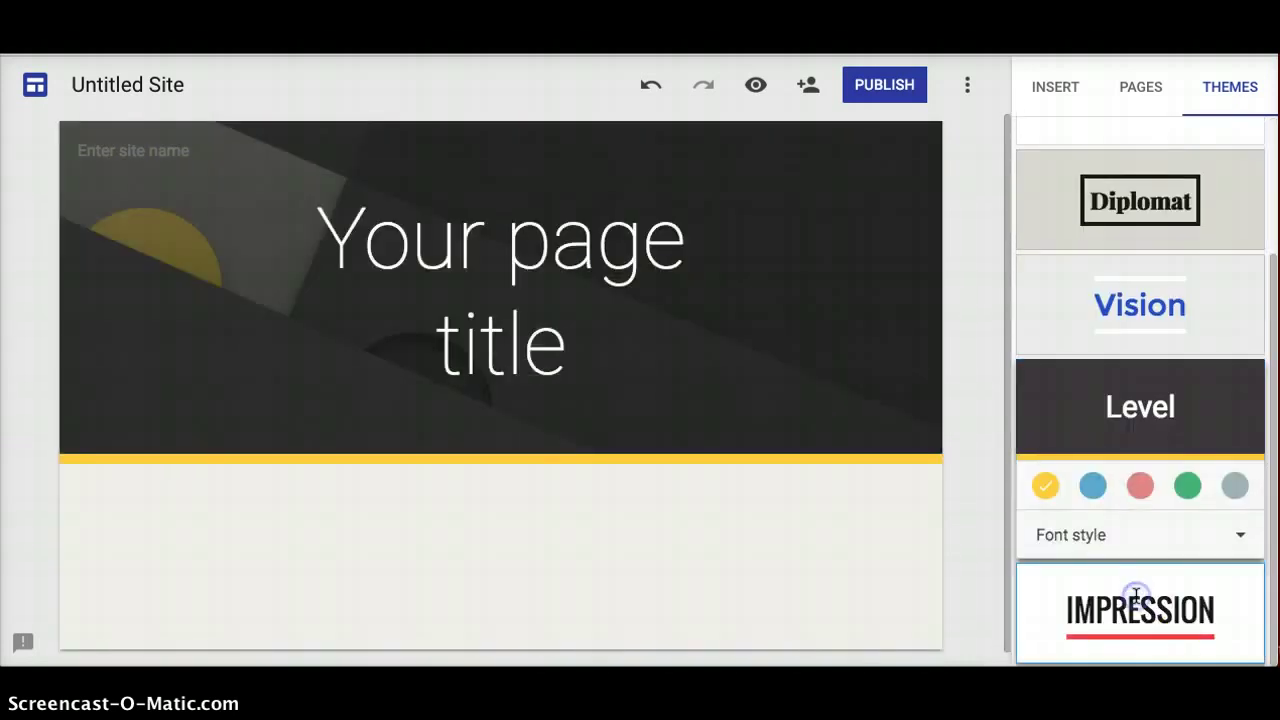
pyautogui.click(1134, 406)
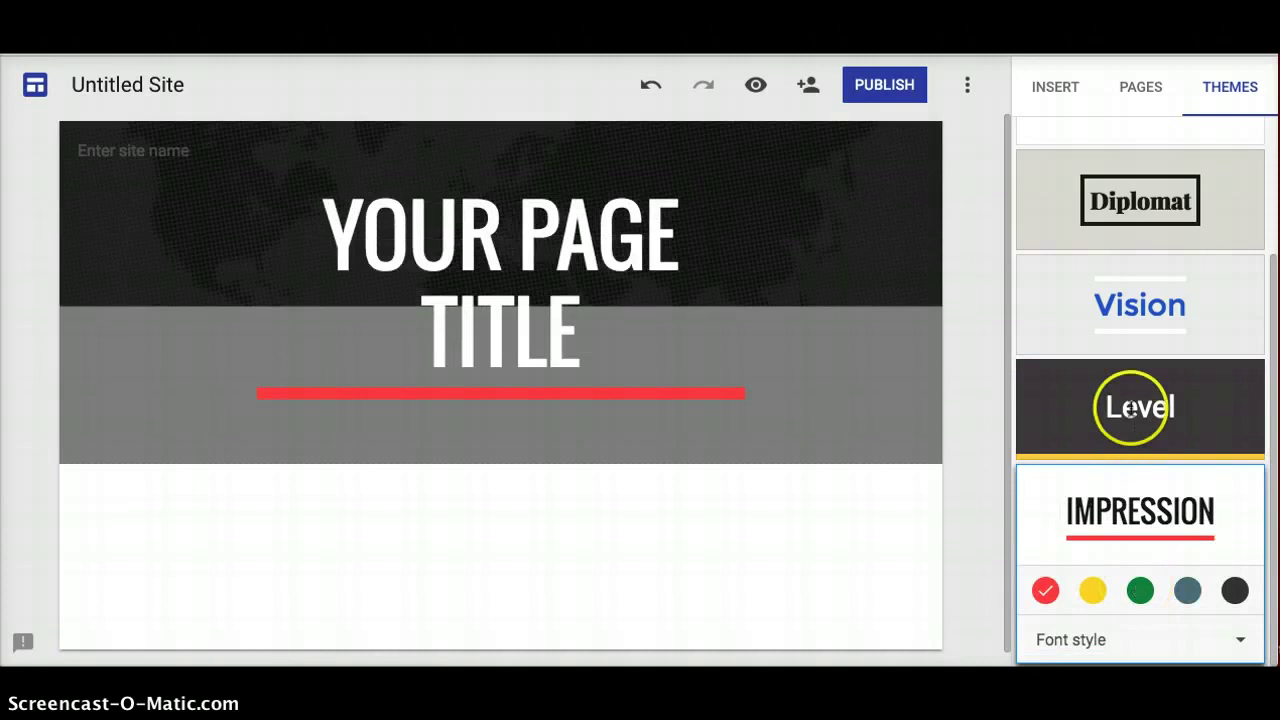
pyautogui.scroll(2, 1129, 373)
pyautogui.click(1129, 200)
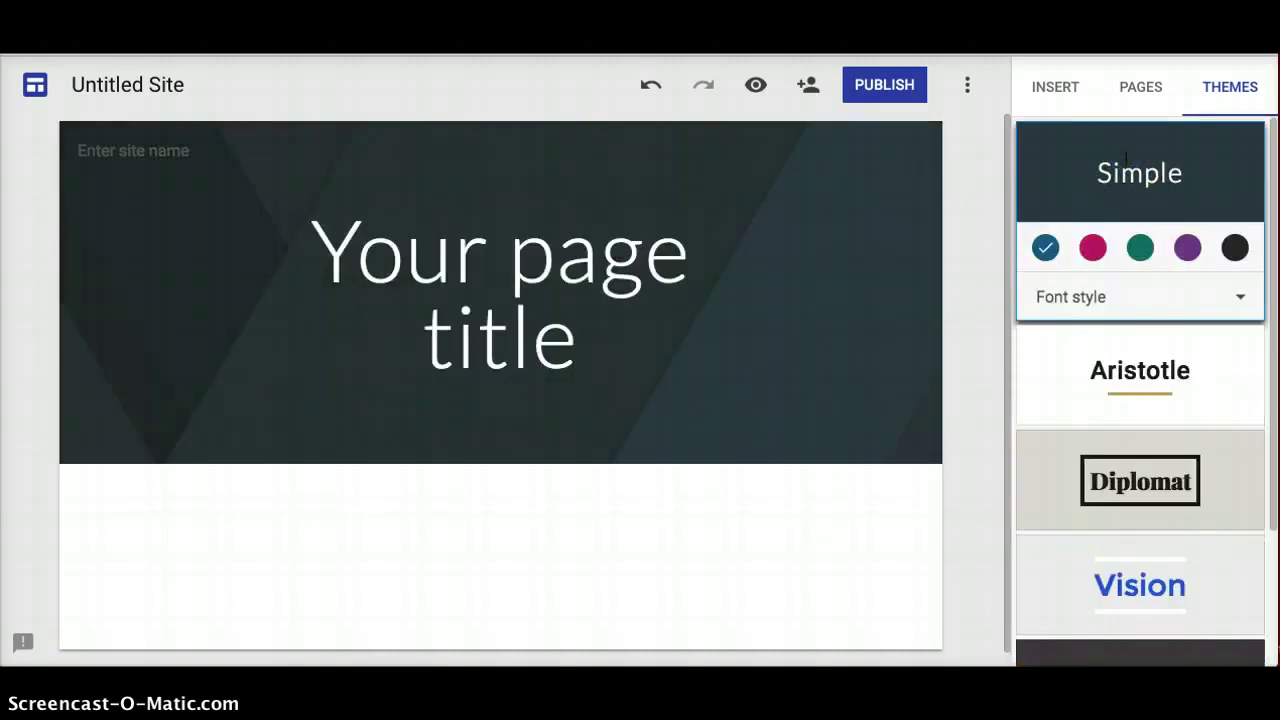
# Try the pink colour of the Simple theme, restore the blue one, and display the available font styles.
pyautogui.click(1093, 248)
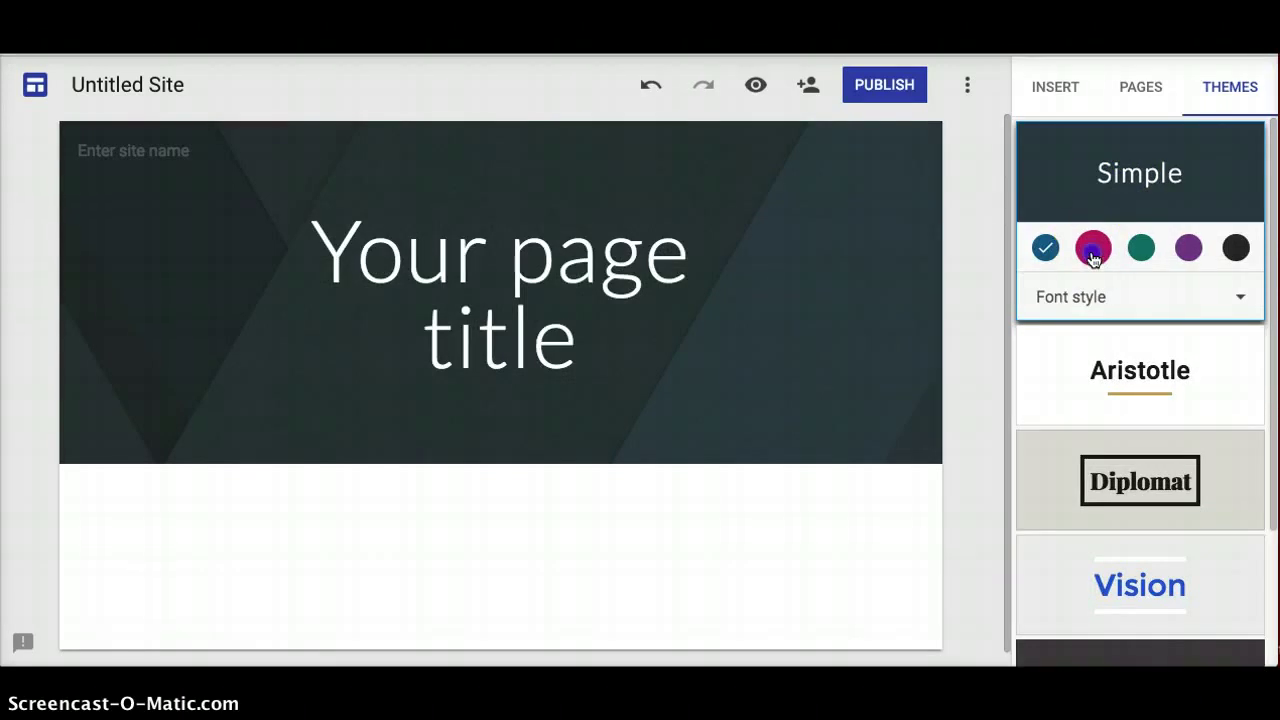
pyautogui.click(1045, 248)
pyautogui.click(1090, 252)
pyautogui.click(1045, 248)
pyautogui.click(1238, 300)
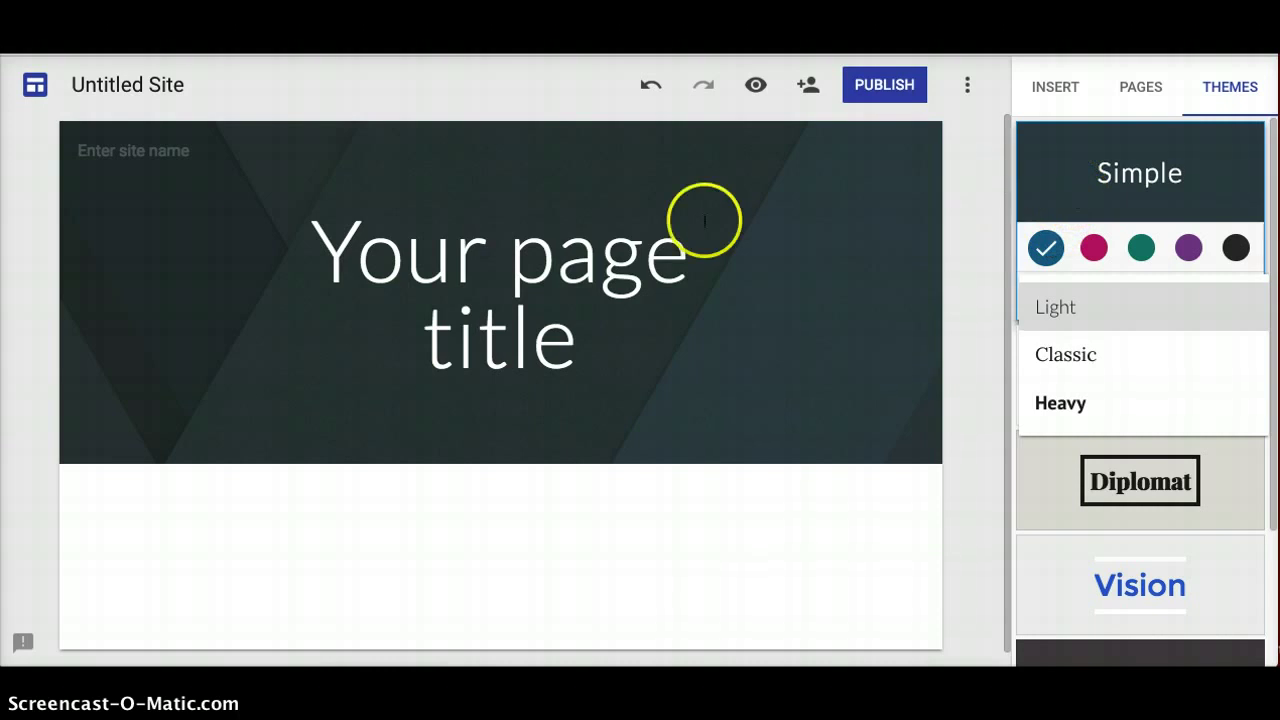
# Replace the placeholder page title in the header with "My Mustang".
pyautogui.click(610, 253)
pyautogui.click(610, 255)
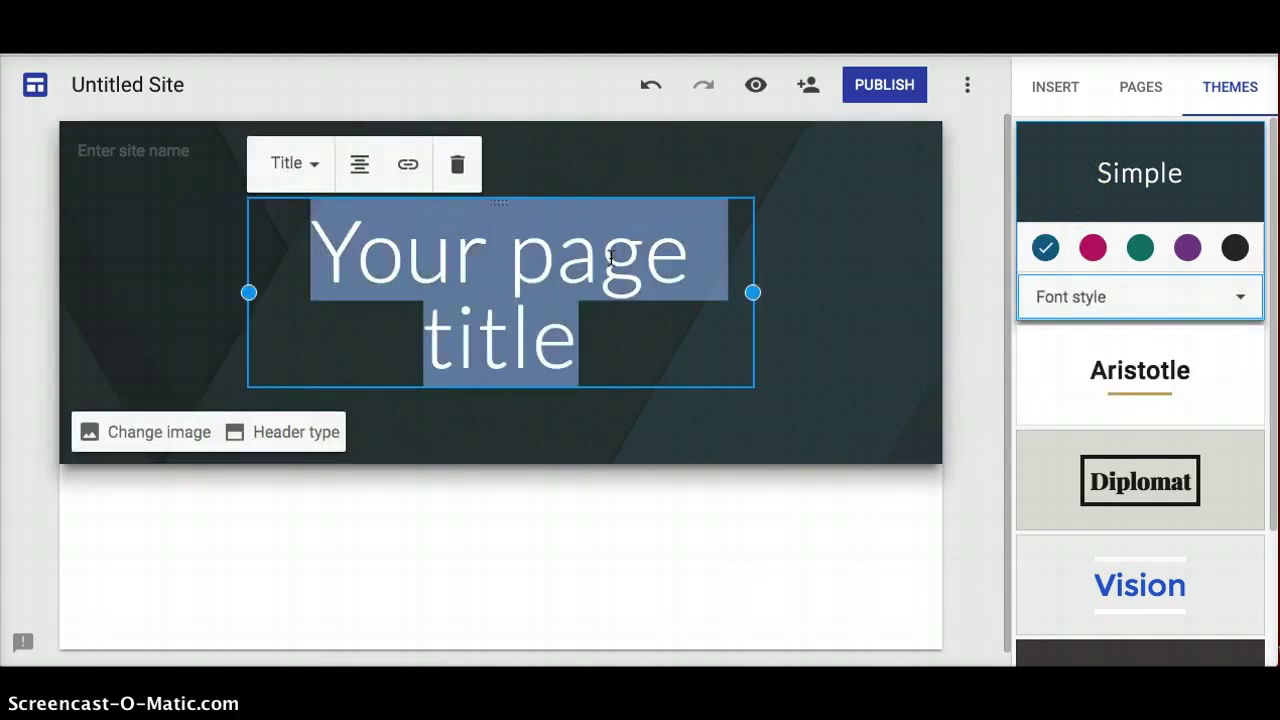
pyautogui.write('my')
pyautogui.press('BackSpace')
pyautogui.press('BackSpace')
pyautogui.write('My Mustang')
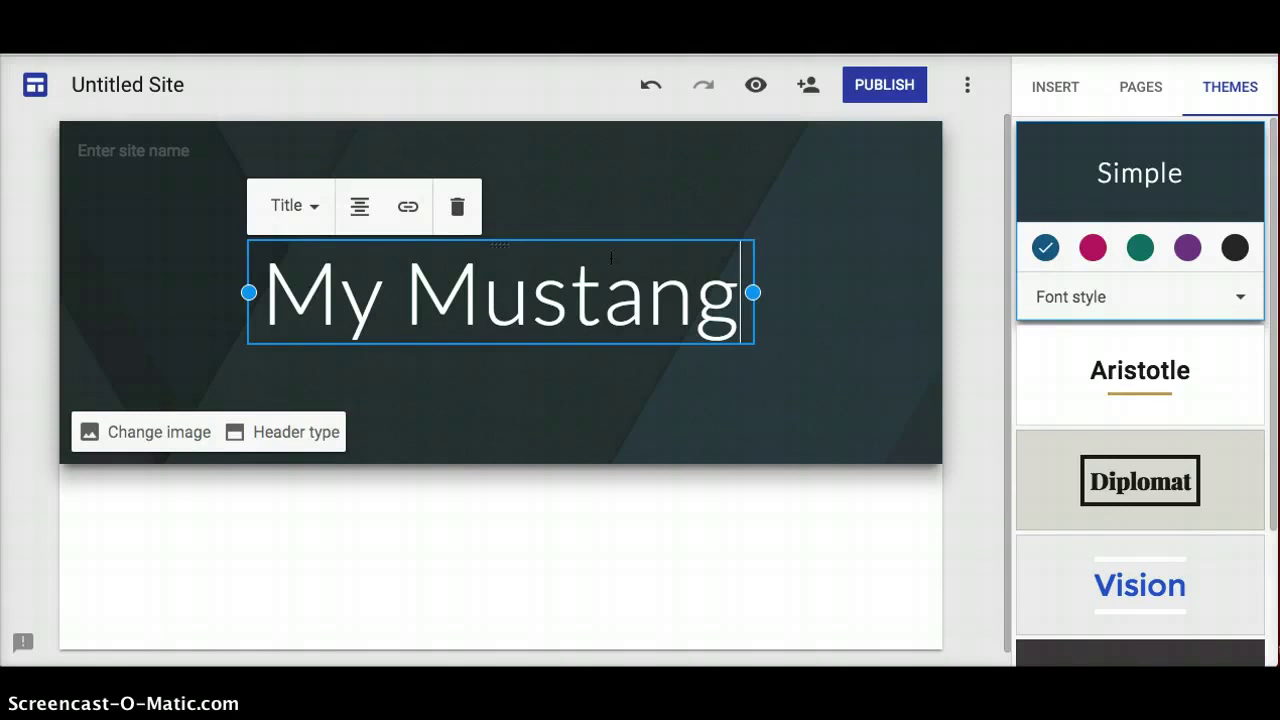
# Try out the text style choices on the page title, keeping it in the Title style.
pyautogui.click(496, 283)
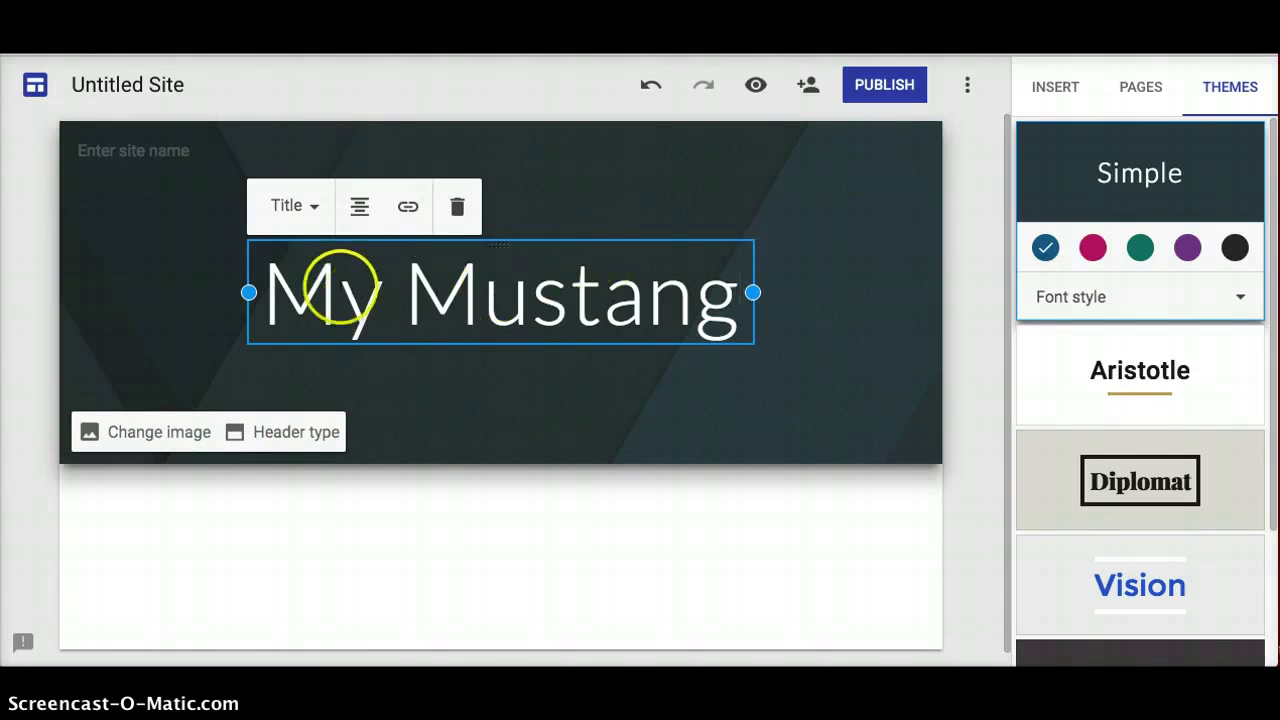
pyautogui.click(315, 207)
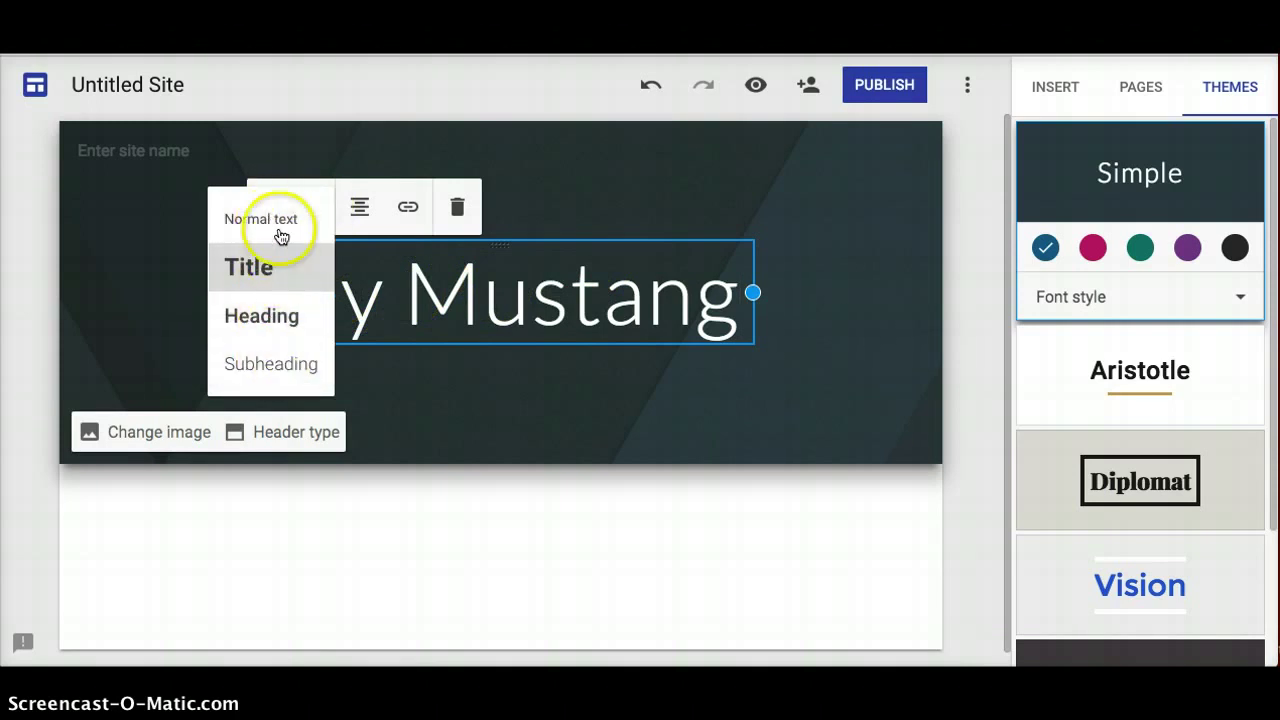
pyautogui.click(277, 220)
pyautogui.click(300, 234)
pyautogui.click(300, 302)
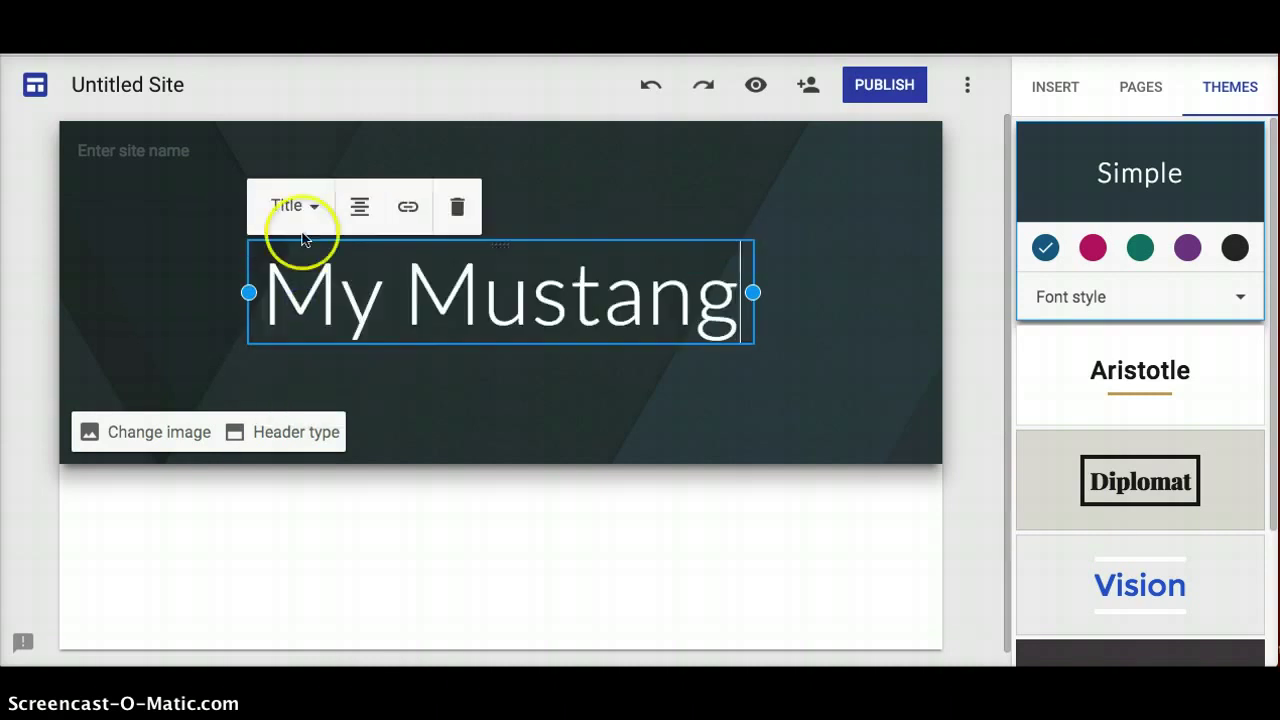
# Examine the alignment choices and the link settings available for the page title.
pyautogui.click(347, 217)
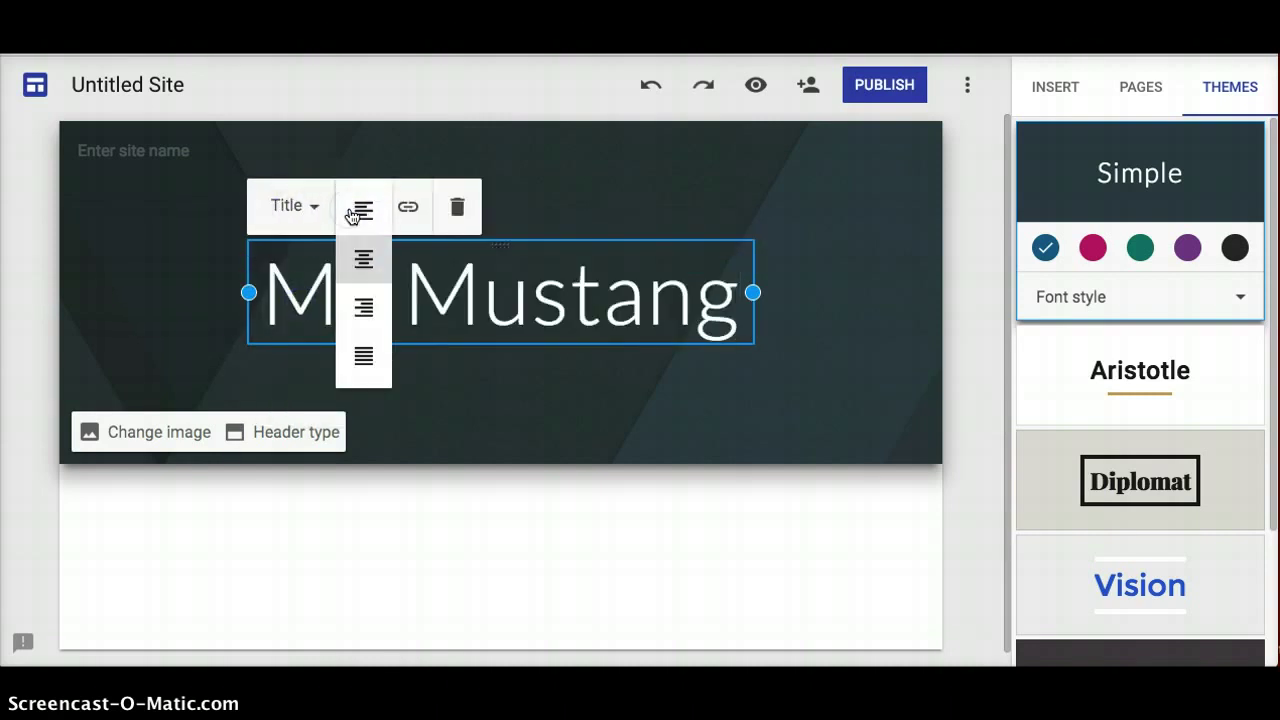
pyautogui.click(357, 272)
pyautogui.click(365, 288)
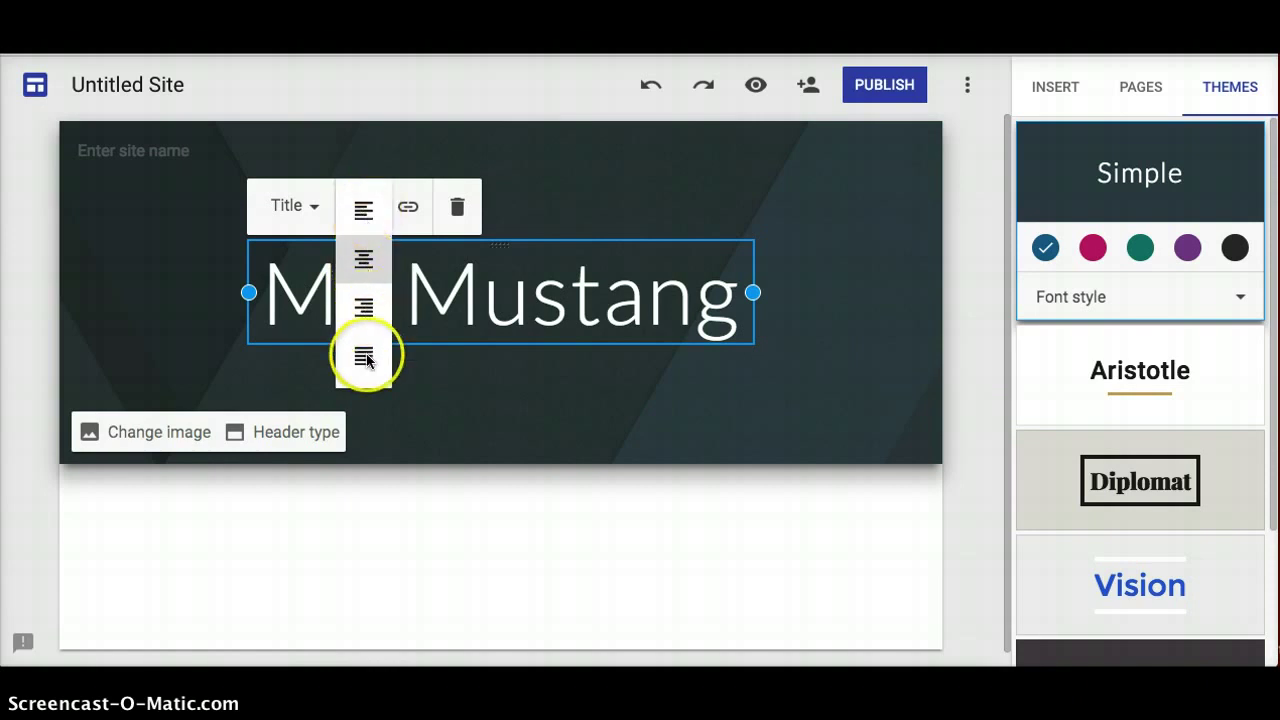
pyautogui.click(363, 250)
pyautogui.click(407, 209)
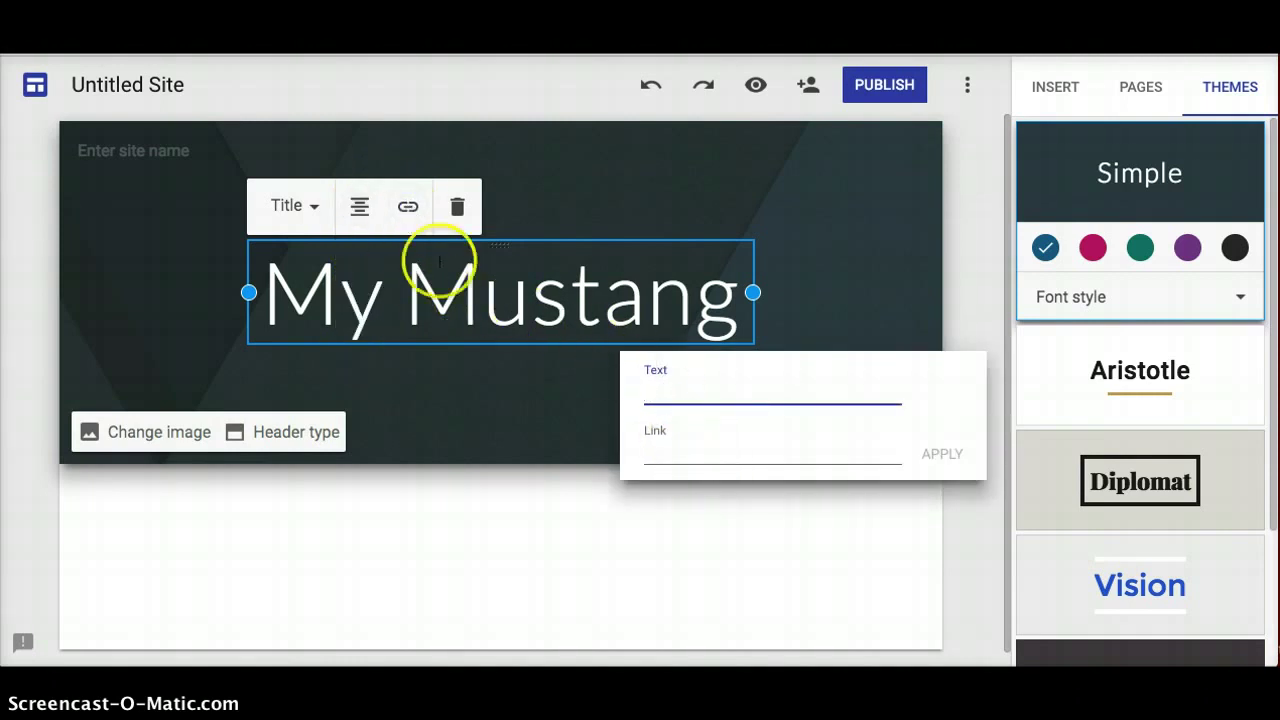
pyautogui.click(408, 208)
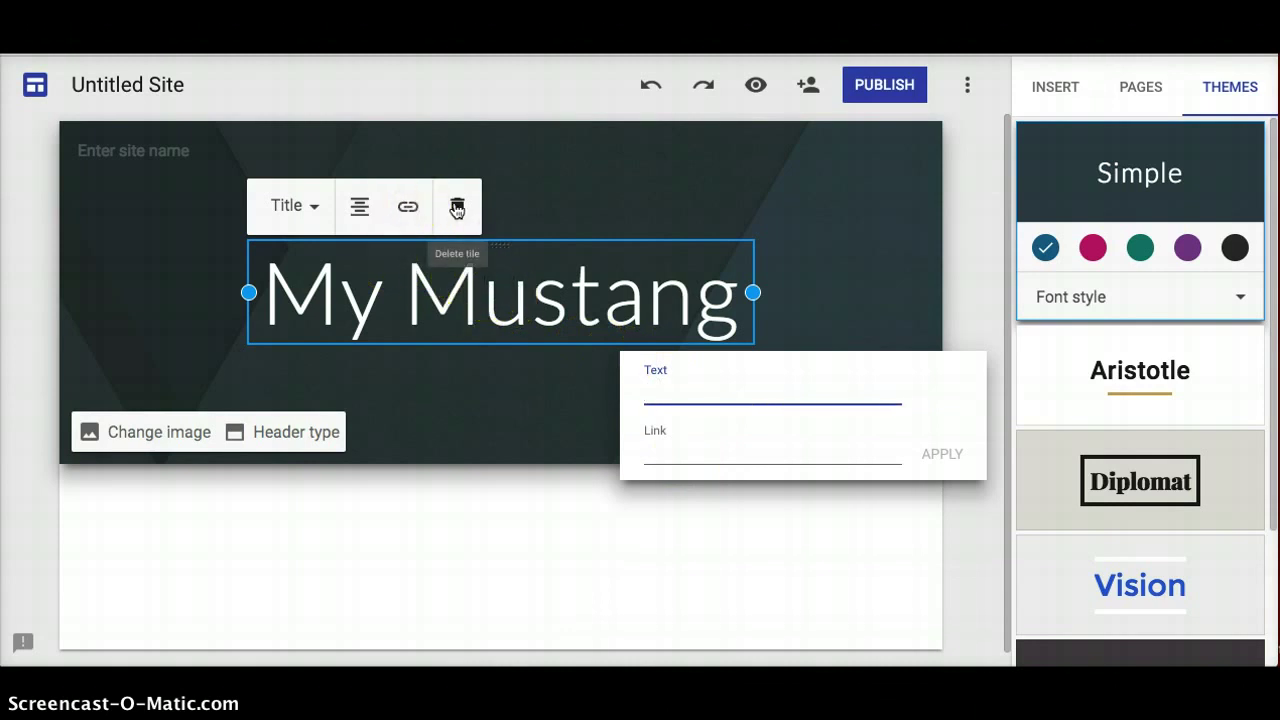
pyautogui.click(442, 439)
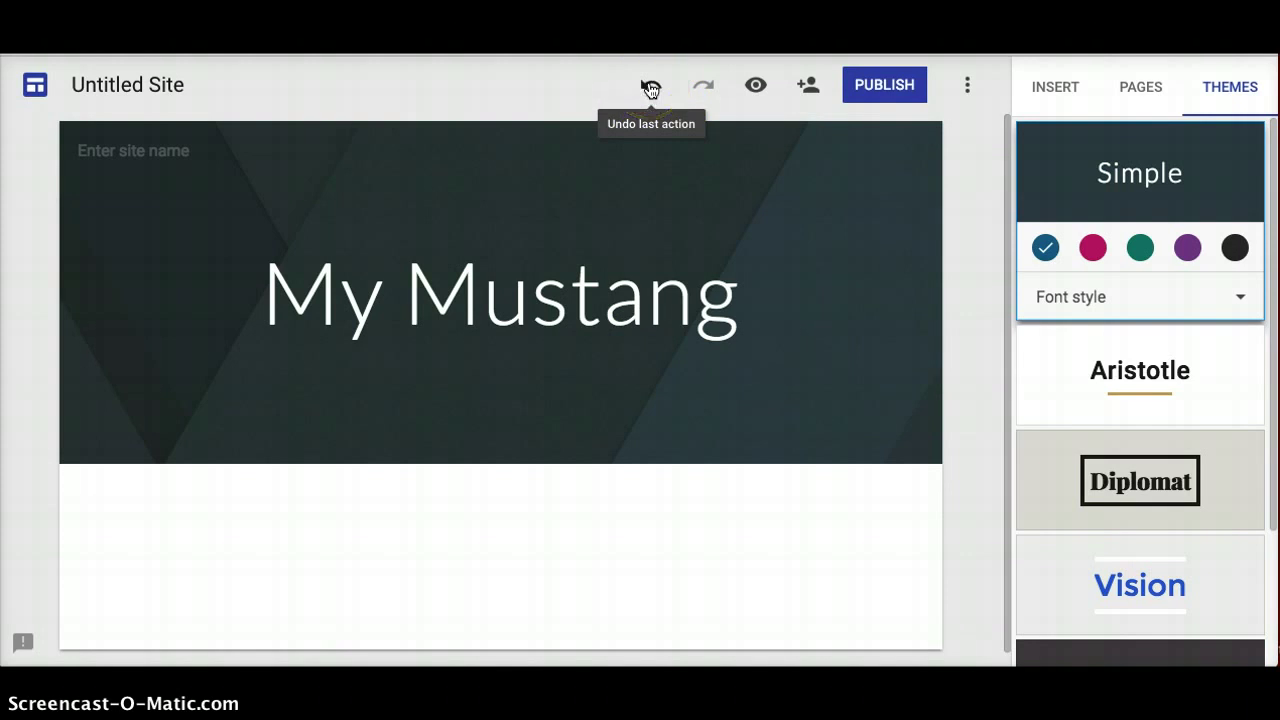
# Name the untitled site MyAwesome1991MustangGT.
pyautogui.click(168, 82)
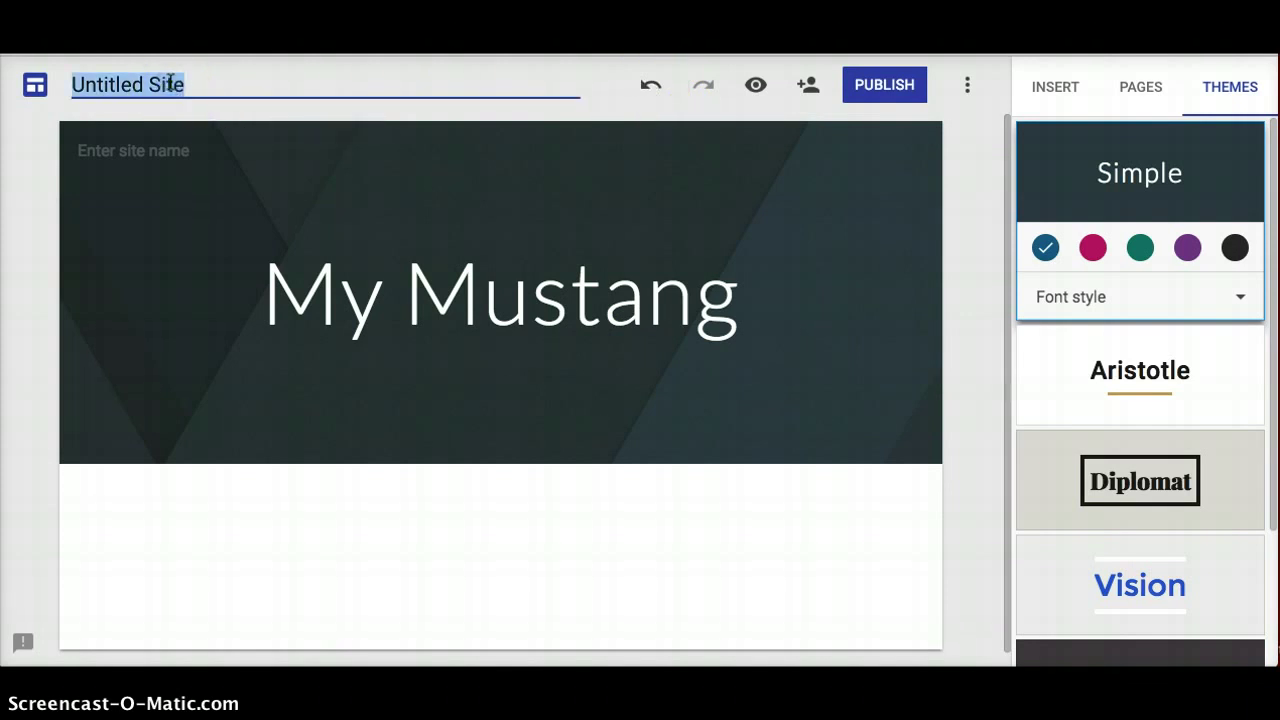
pyautogui.write('MyA')
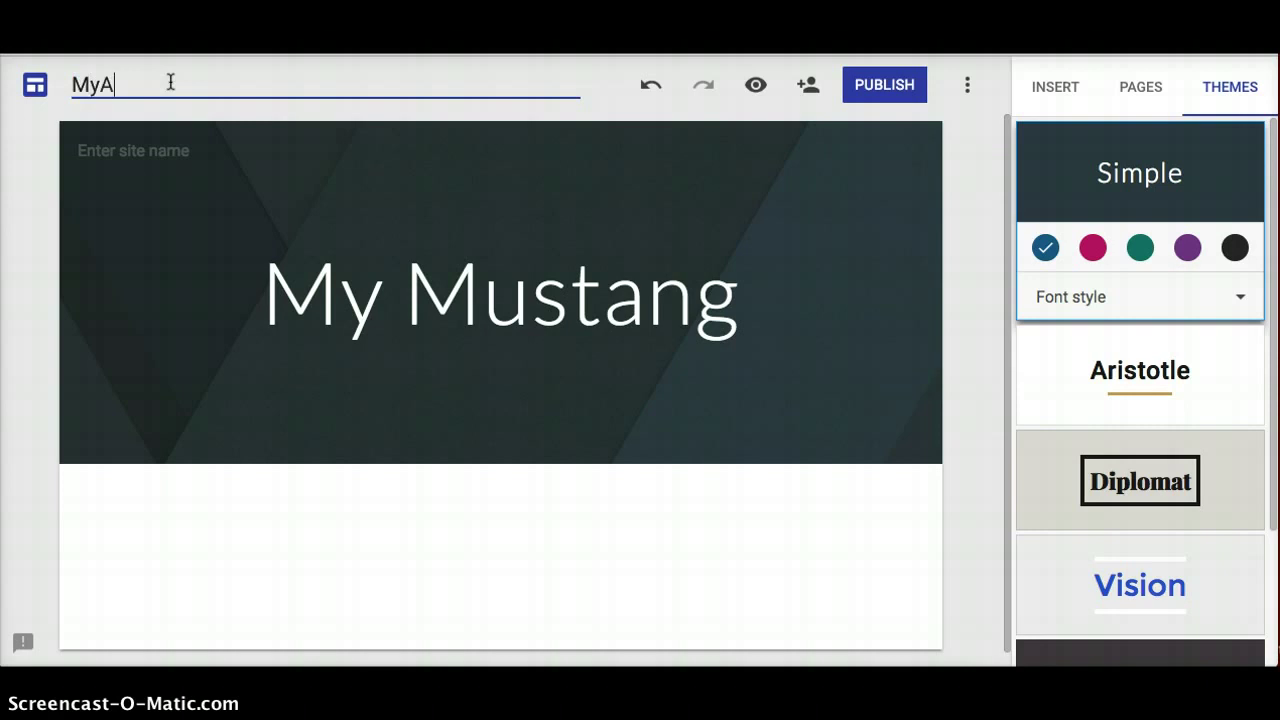
pyautogui.write('wesome1991Mu')
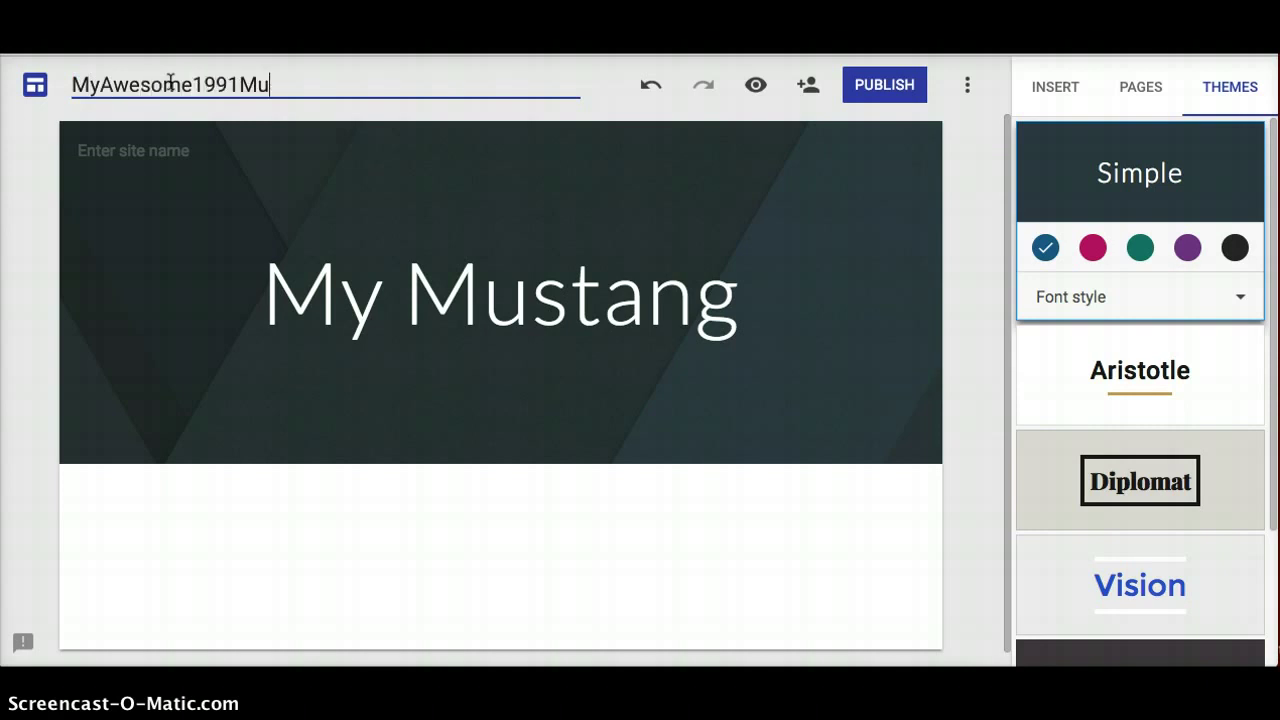
pyautogui.write('stangGT')
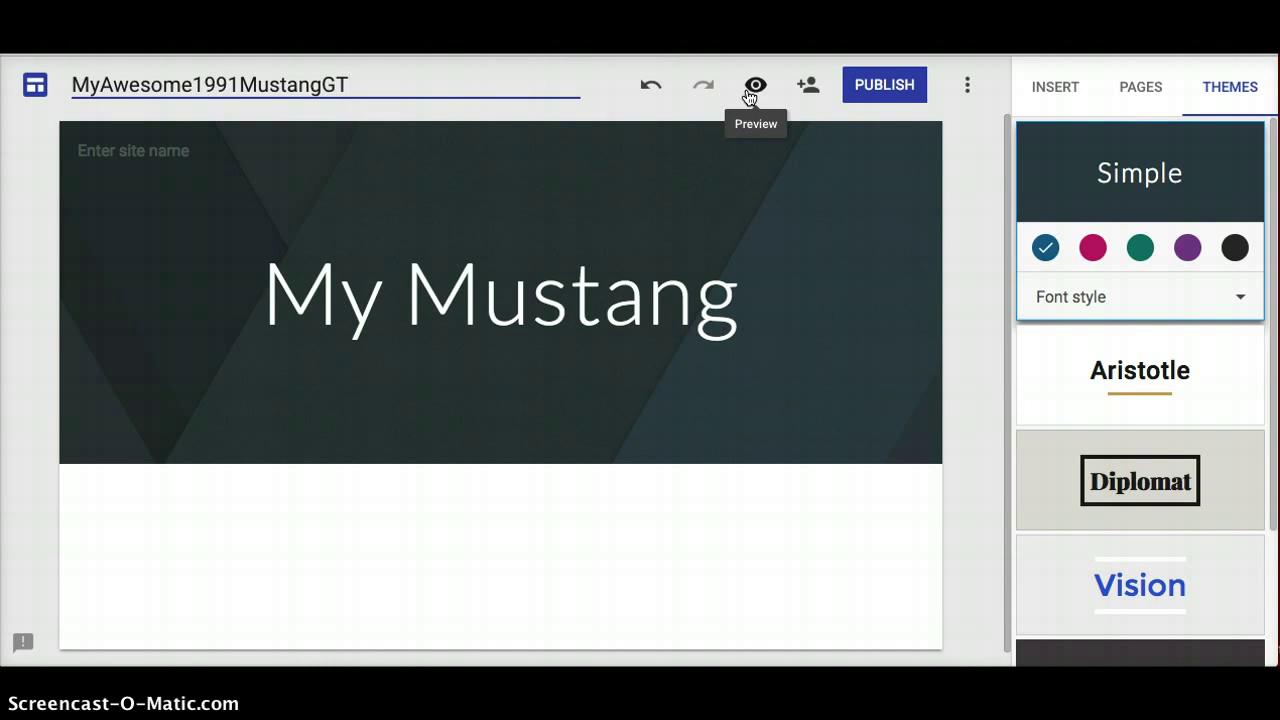
# Examine the site's editor sharing, publishing and additional options such as site analytics, feedback, help and the tour.
pyautogui.click(812, 90)
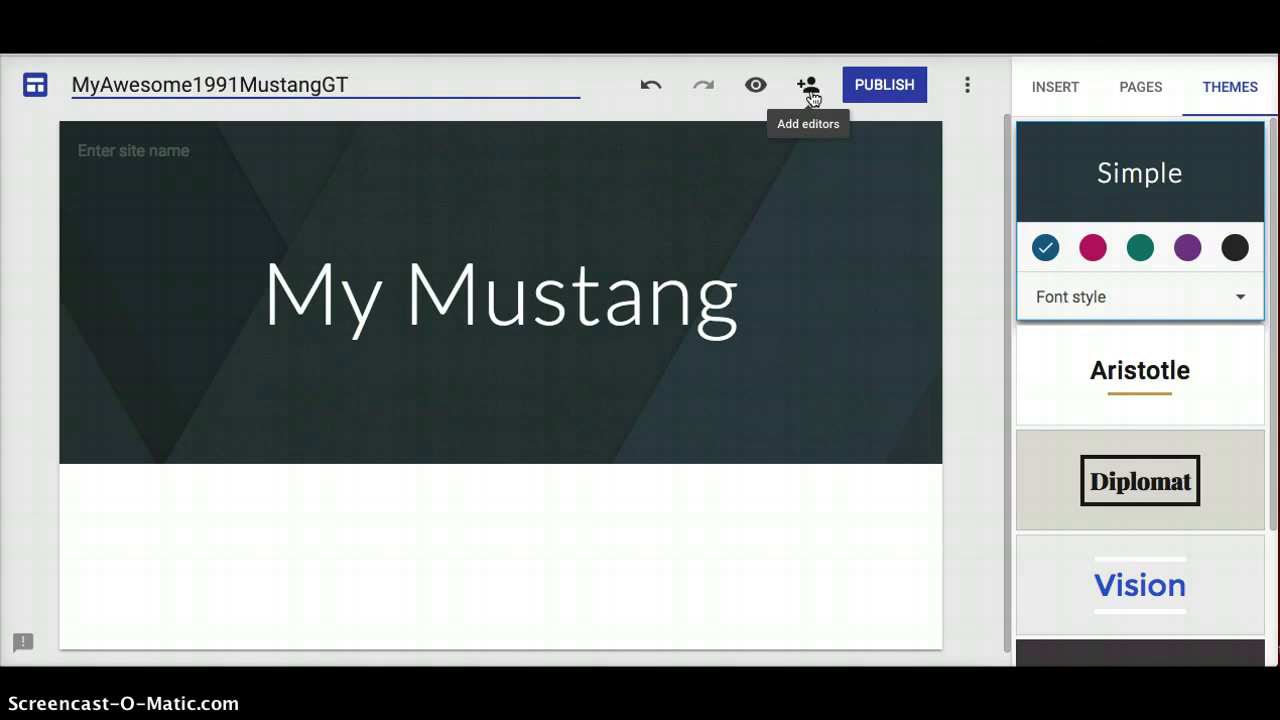
pyautogui.click(874, 85)
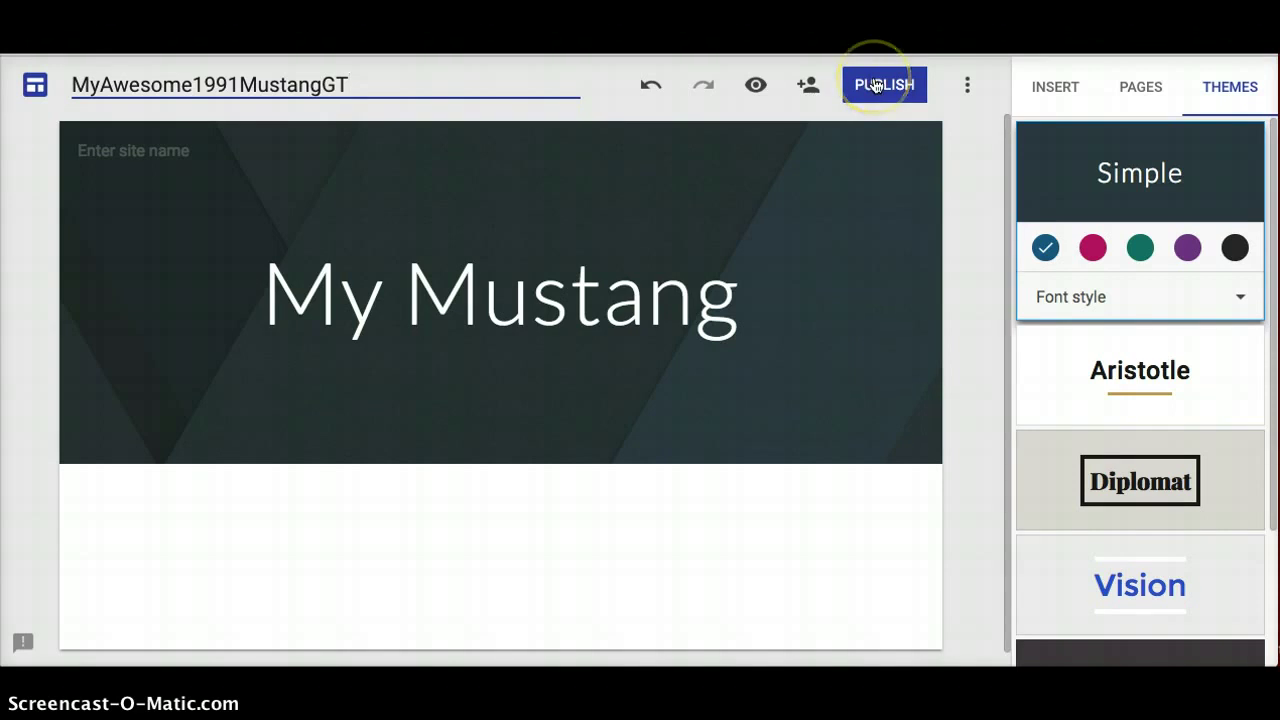
pyautogui.click(970, 85)
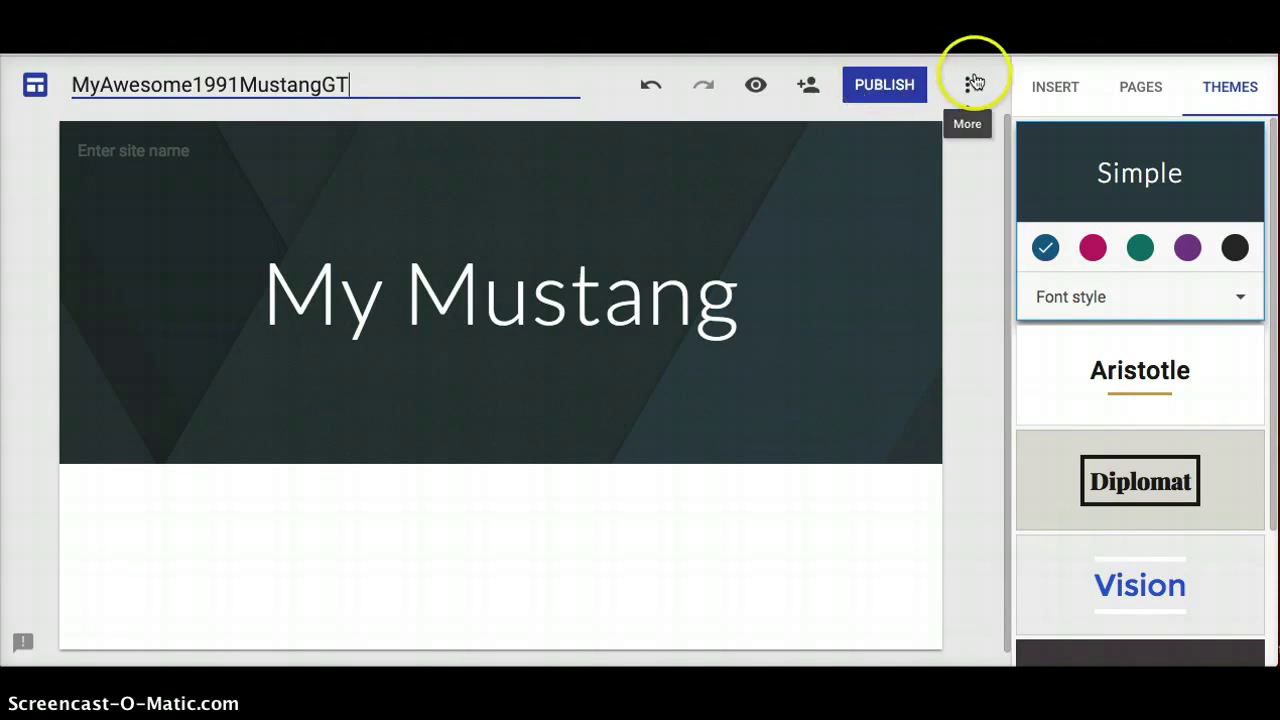
pyautogui.click(975, 88)
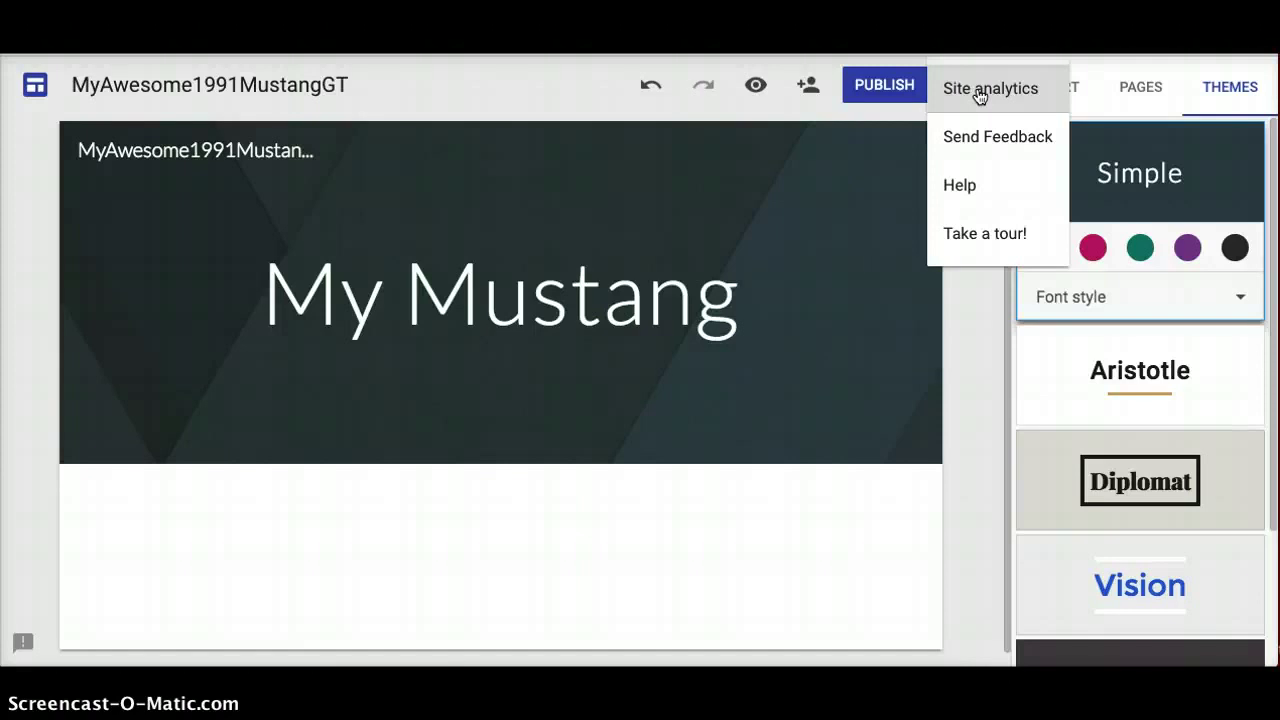
pyautogui.click(985, 130)
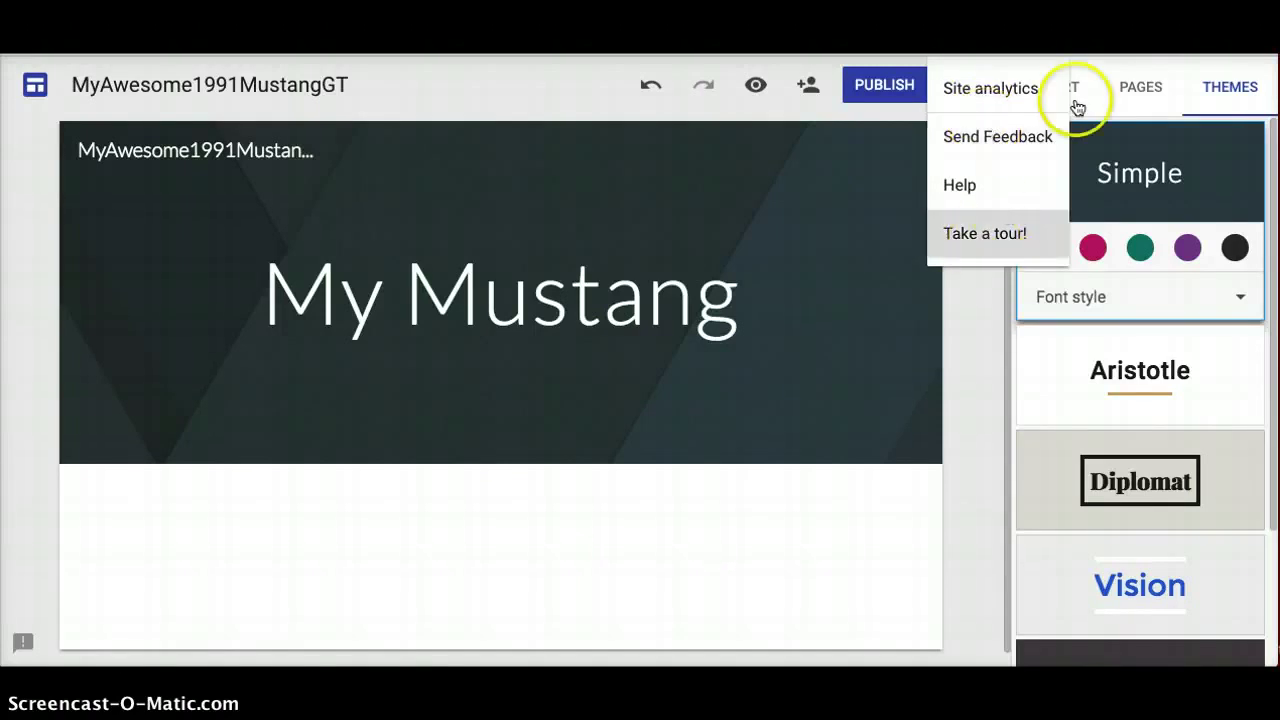
pyautogui.click(586, 97)
# Look through the insertable content types, from text boxes and images to Google Drive files, embeds and Google Docs items.
pyautogui.click(1064, 93)
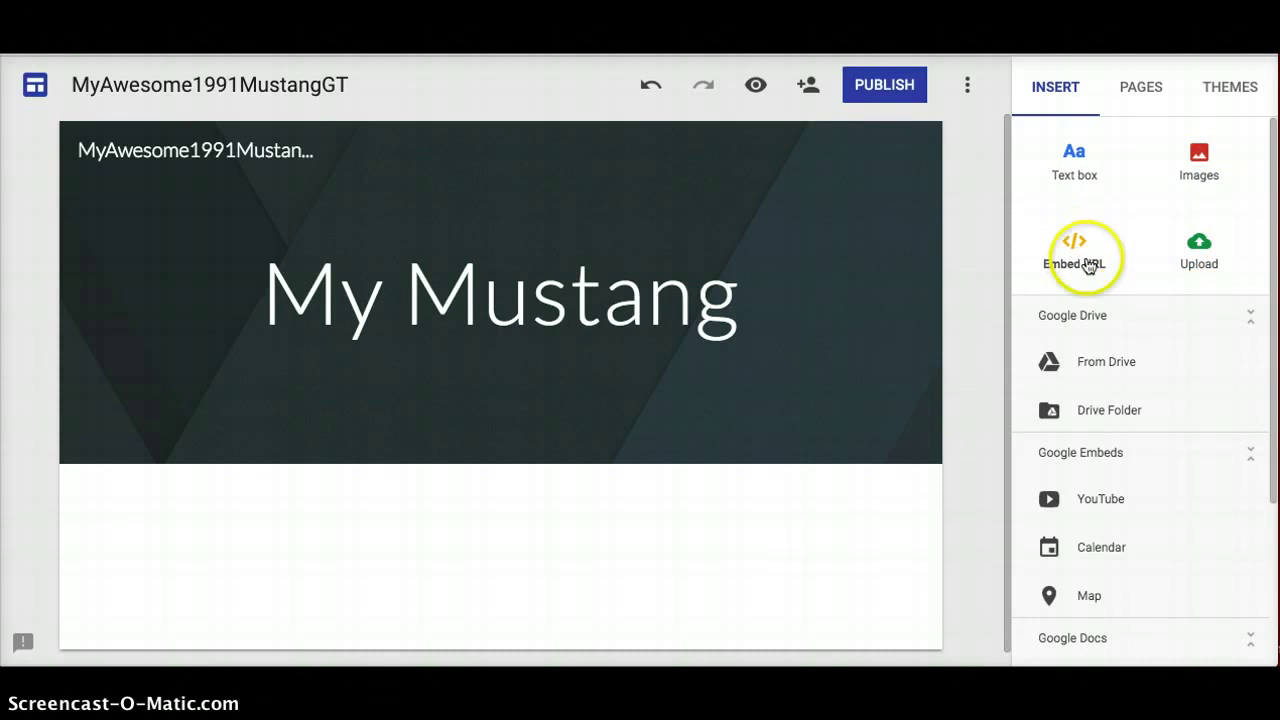
pyautogui.scroll(-1, 1124, 312)
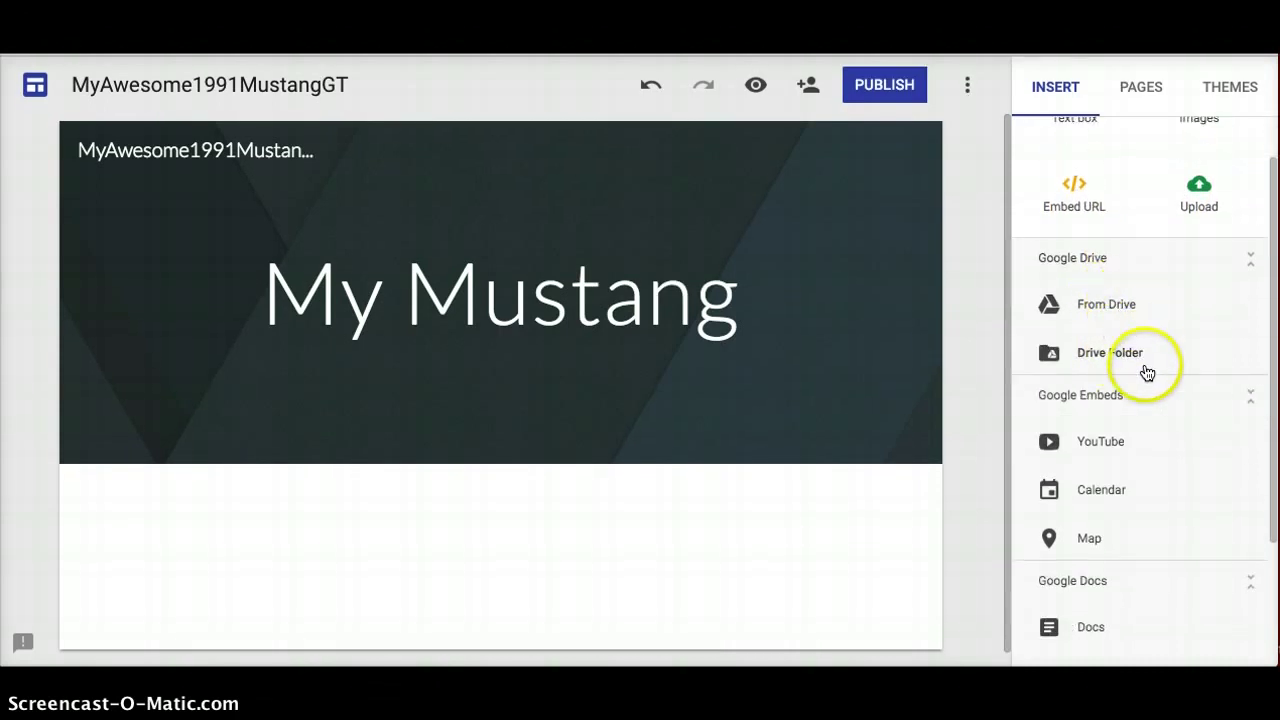
pyautogui.scroll(1, 1146, 372)
pyautogui.scroll(-2, 1130, 430)
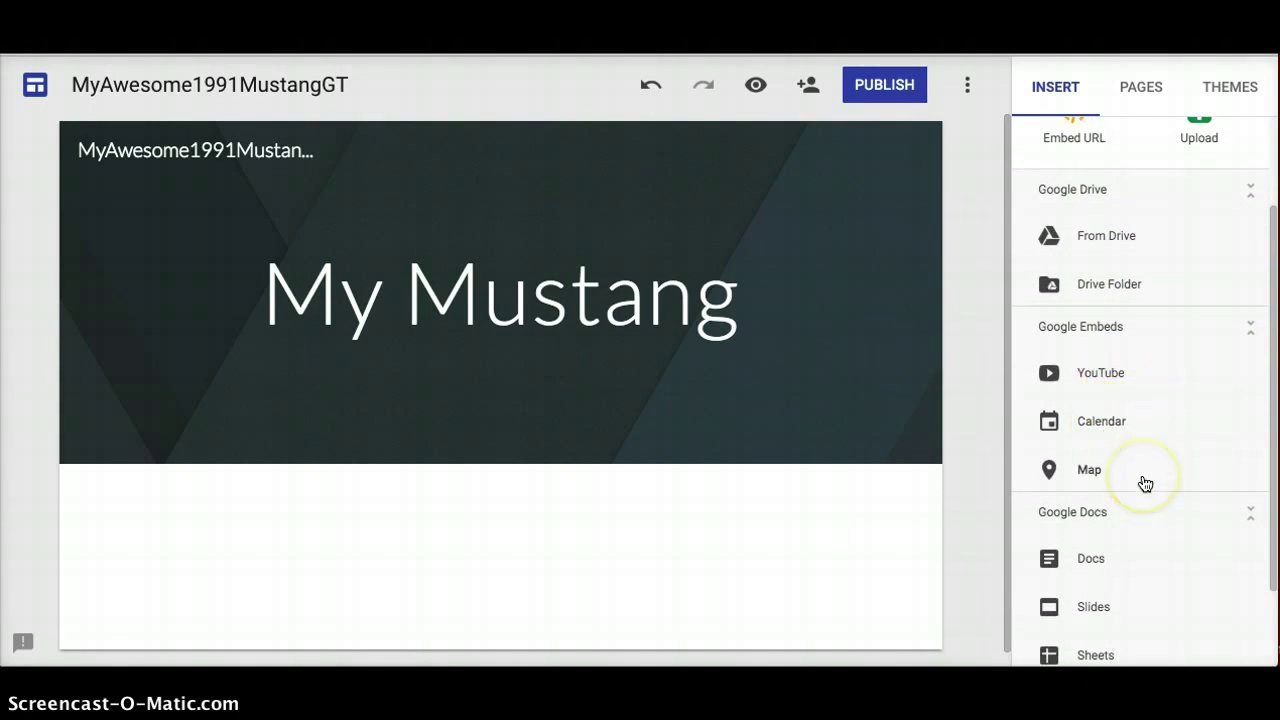
pyautogui.scroll(-1, 1145, 482)
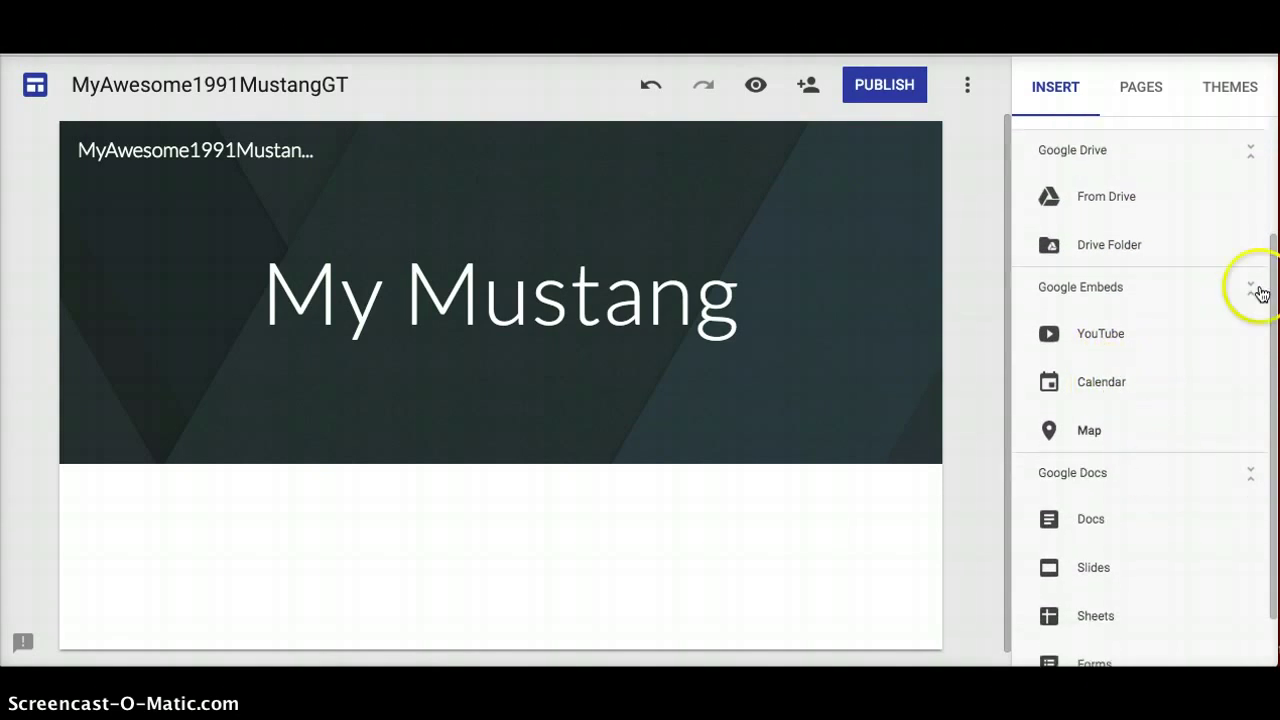
pyautogui.scroll(1, 1219, 467)
pyautogui.scroll(-2, 1219, 467)
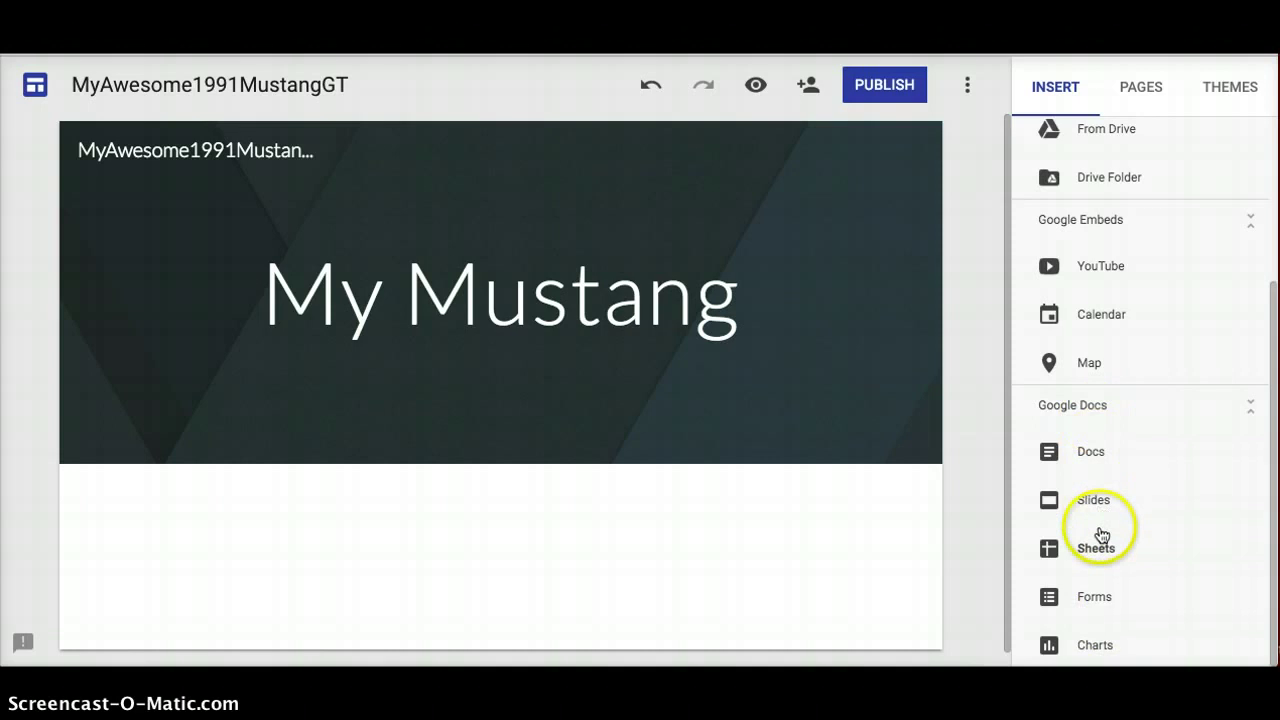
# Look over the insertable content types, the page list and the available themes from Simple to Impression.
pyautogui.scroll(2, 1120, 520)
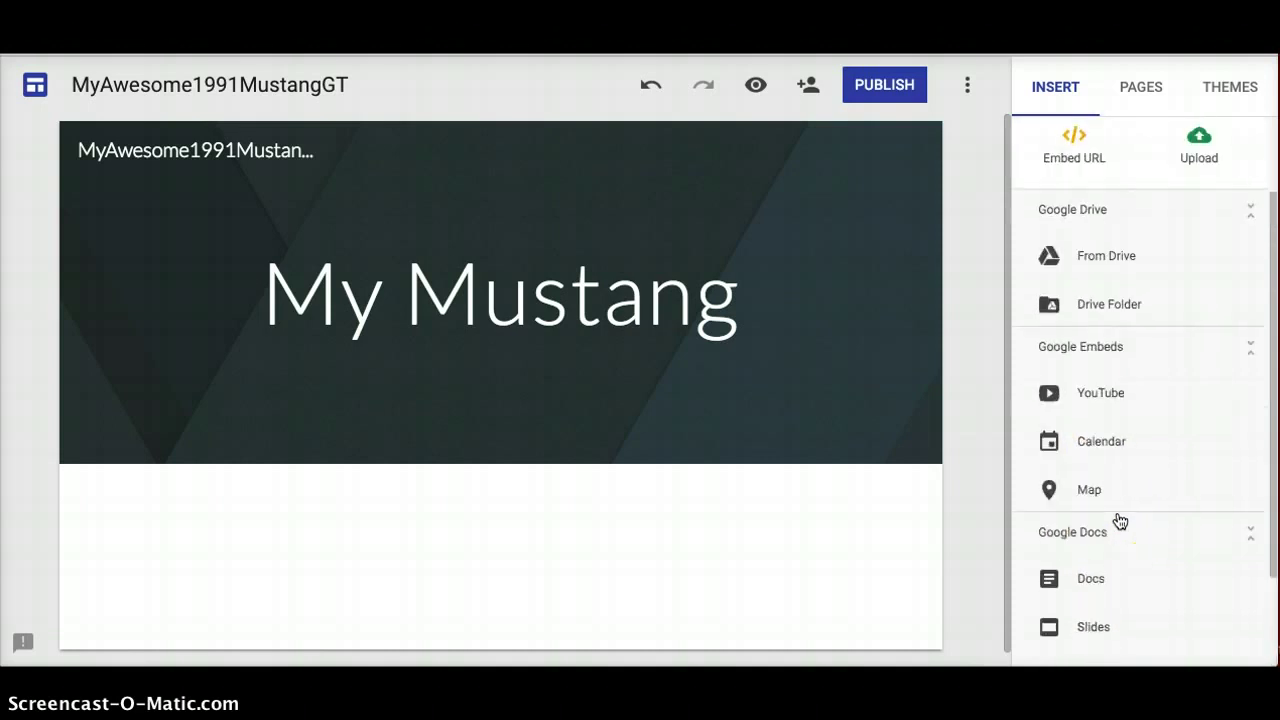
pyautogui.scroll(2, 1189, 423)
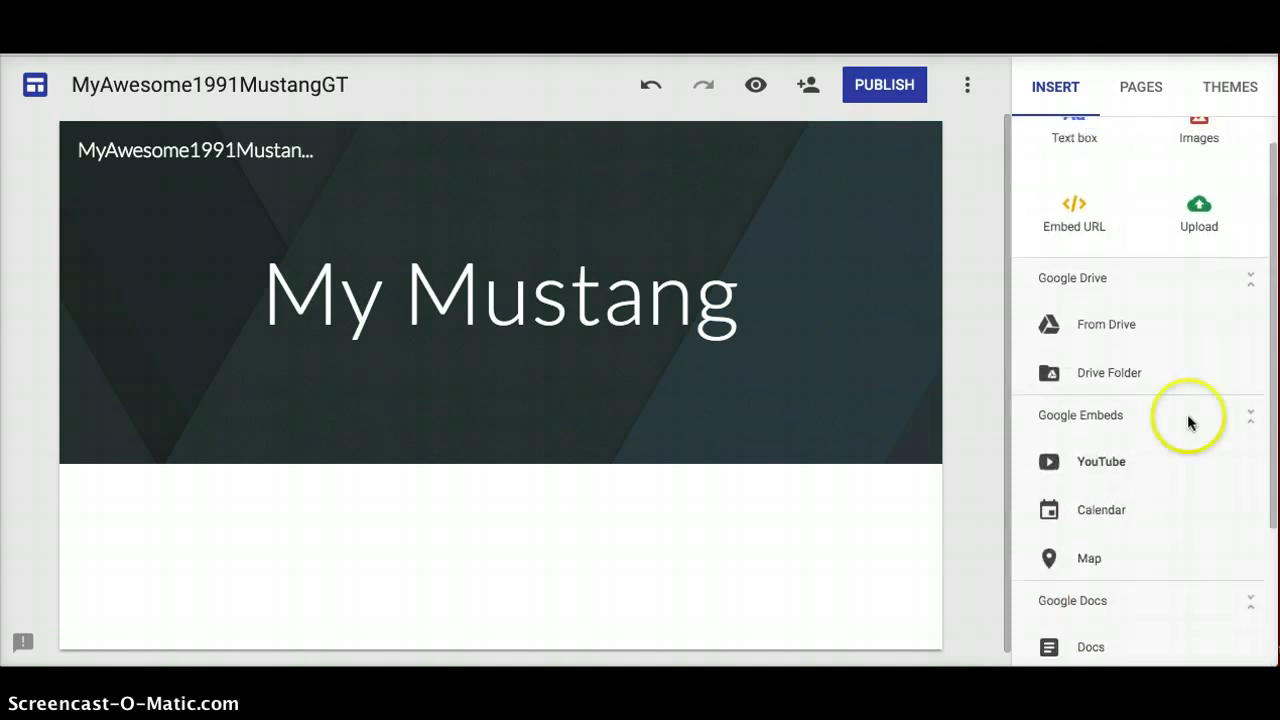
pyautogui.click(1138, 87)
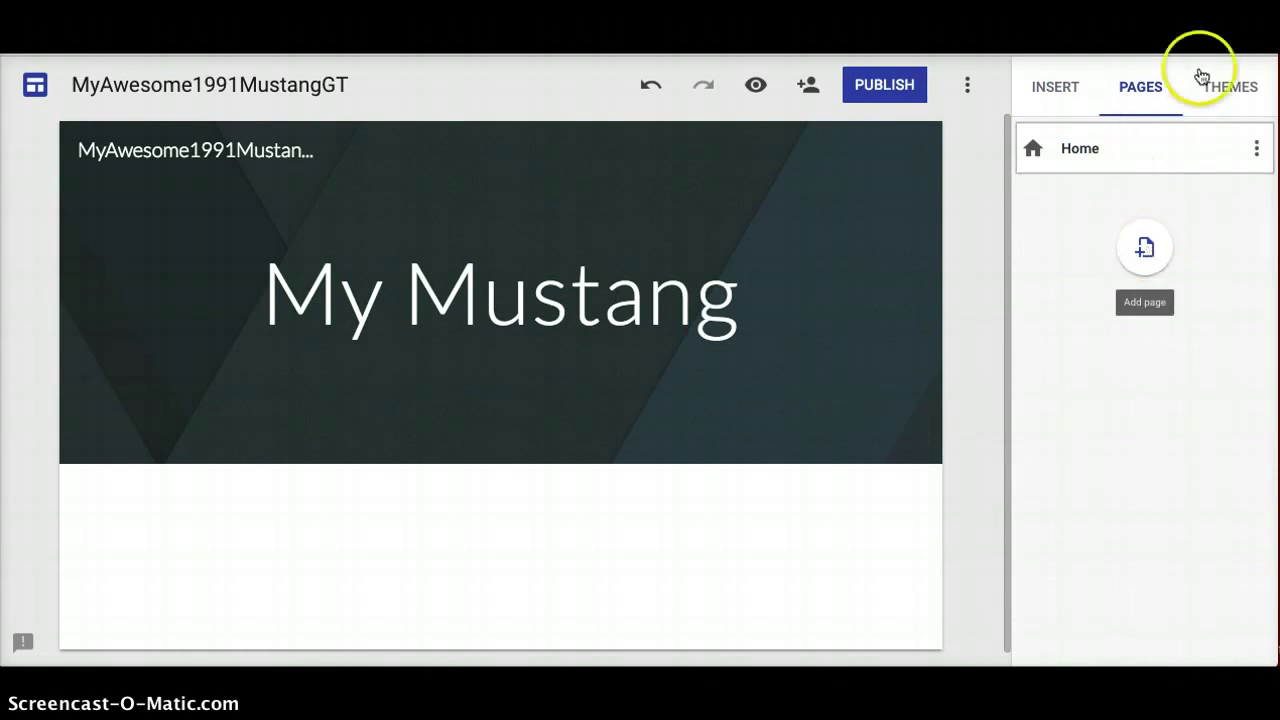
pyautogui.click(1232, 87)
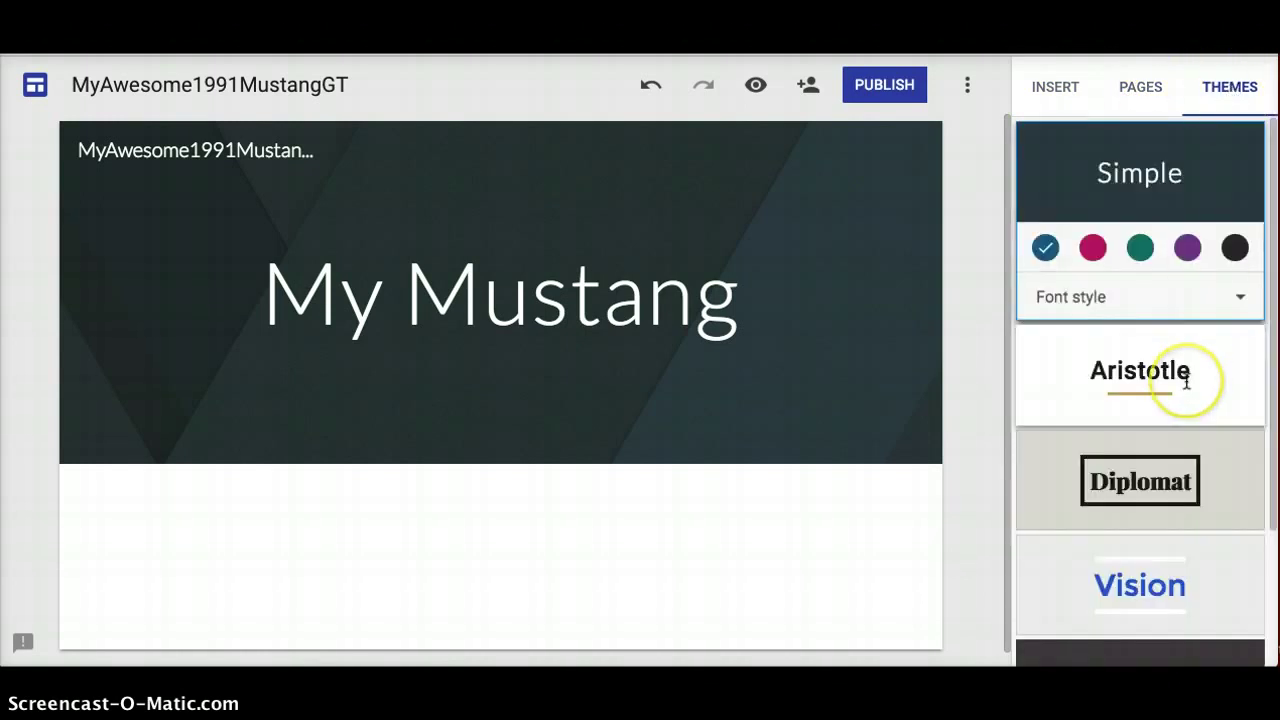
pyautogui.scroll(-3, 1183, 372)
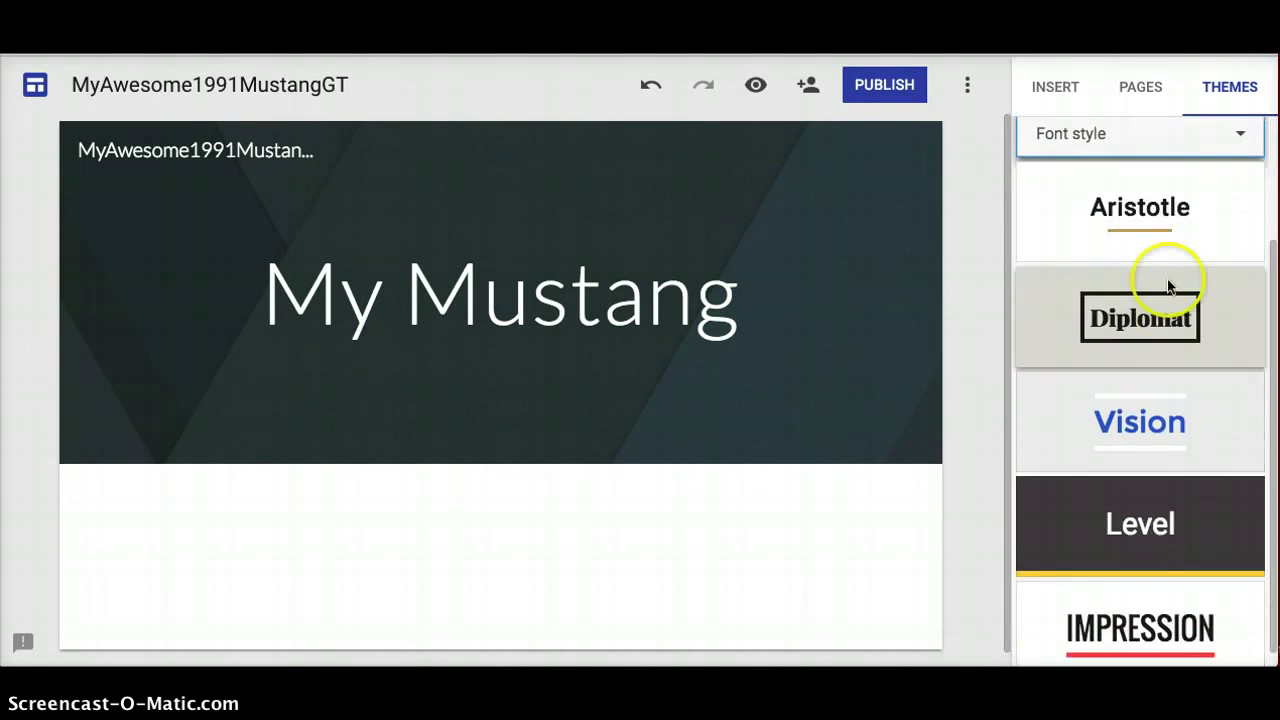
pyautogui.scroll(-1, 1172, 393)
pyautogui.scroll(3, 1172, 400)
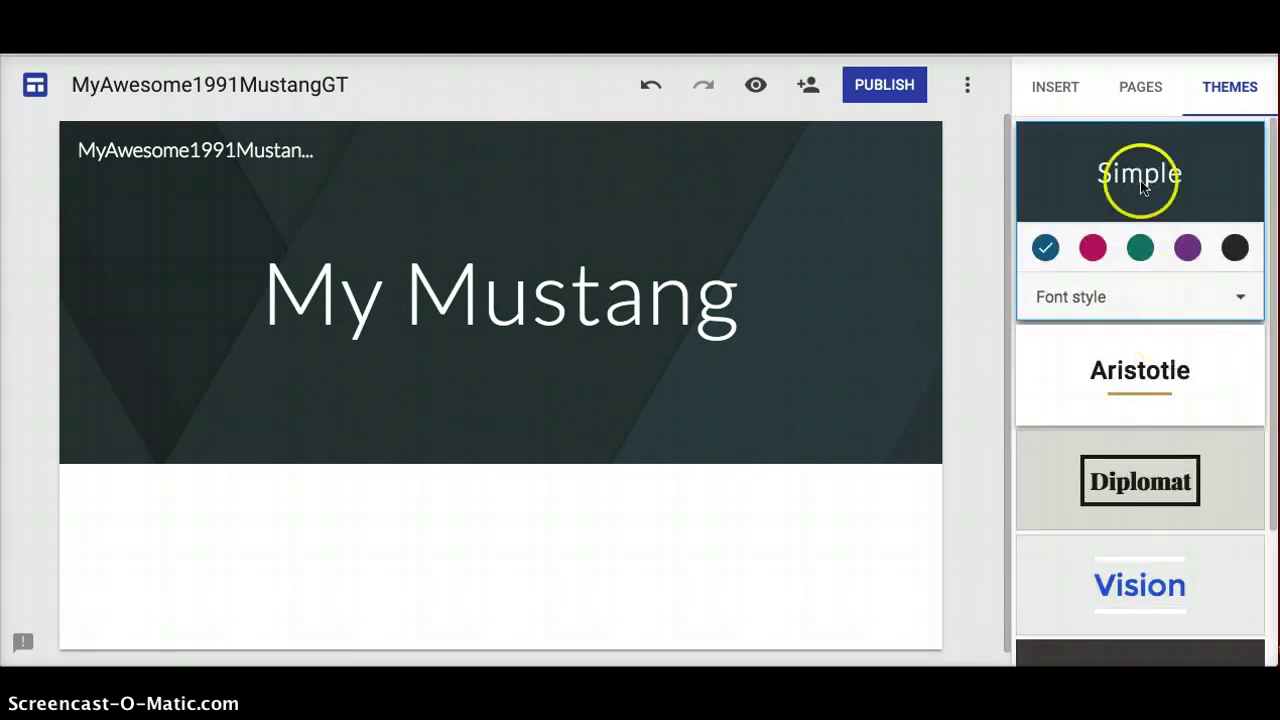
pyautogui.click(1056, 88)
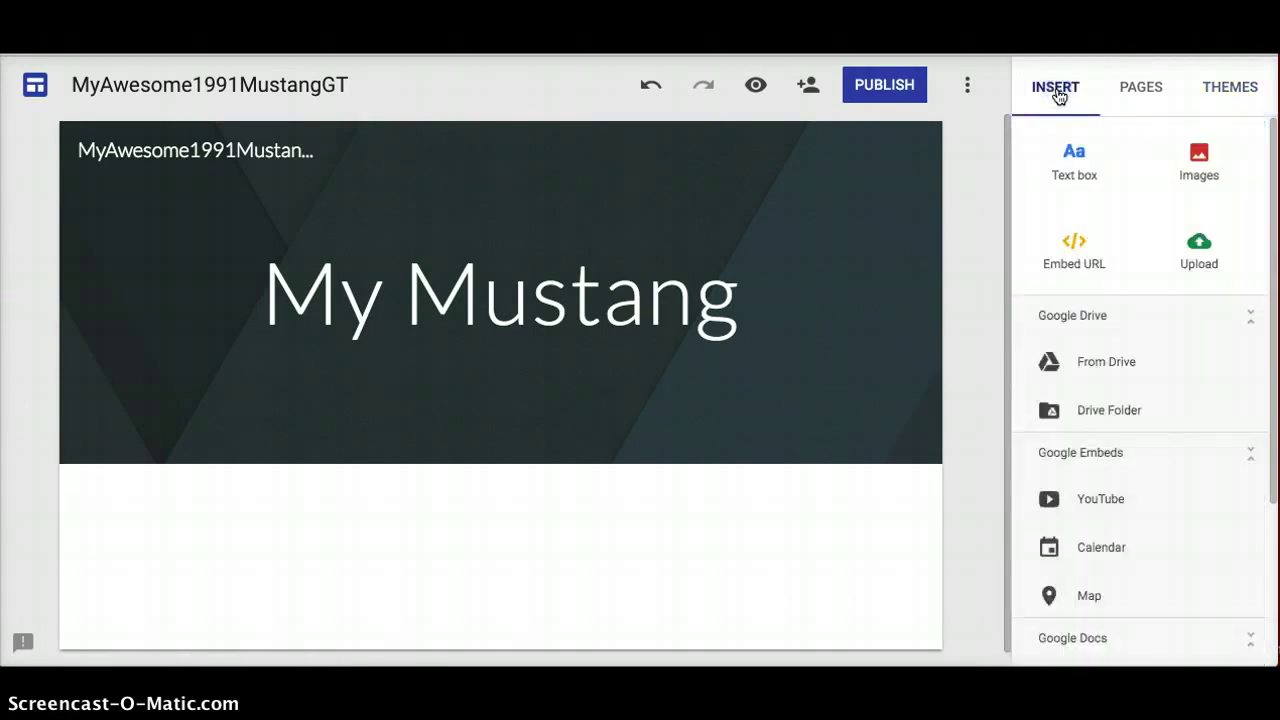
# Open the image selection for the page header and examine its sources, including gallery, upload, URL, search and albums.
pyautogui.click(771, 376)
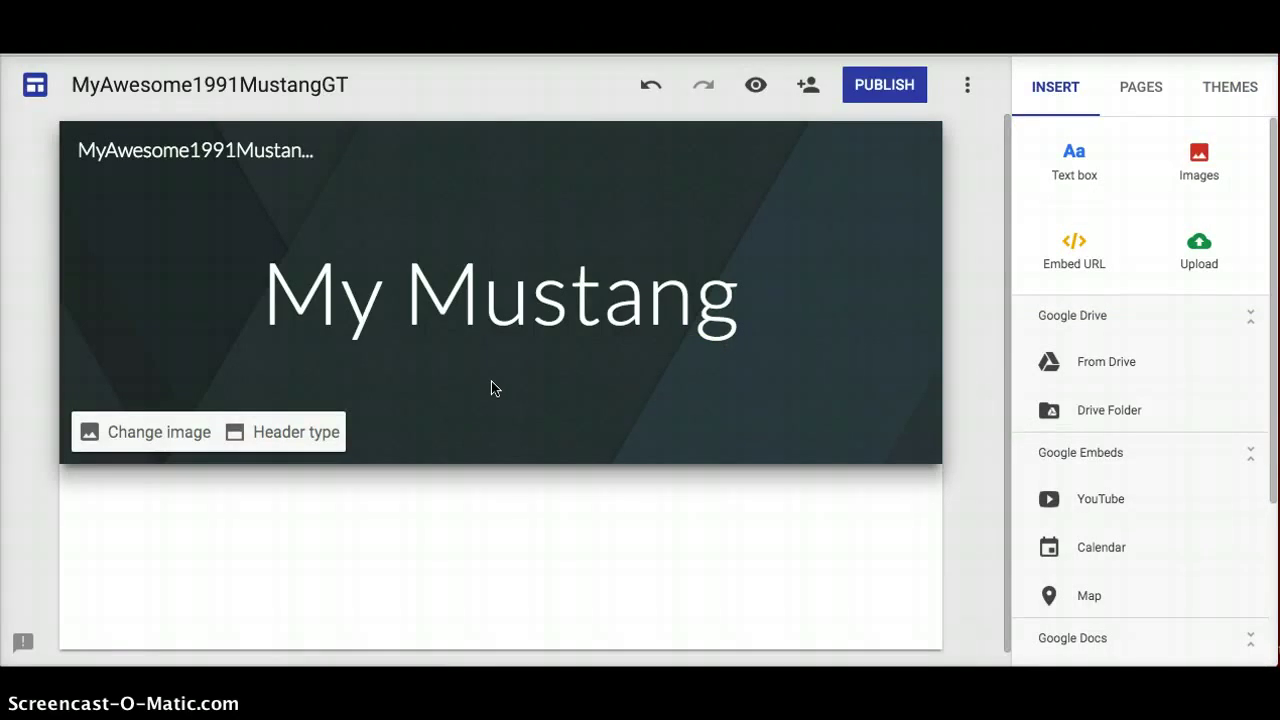
pyautogui.click(138, 435)
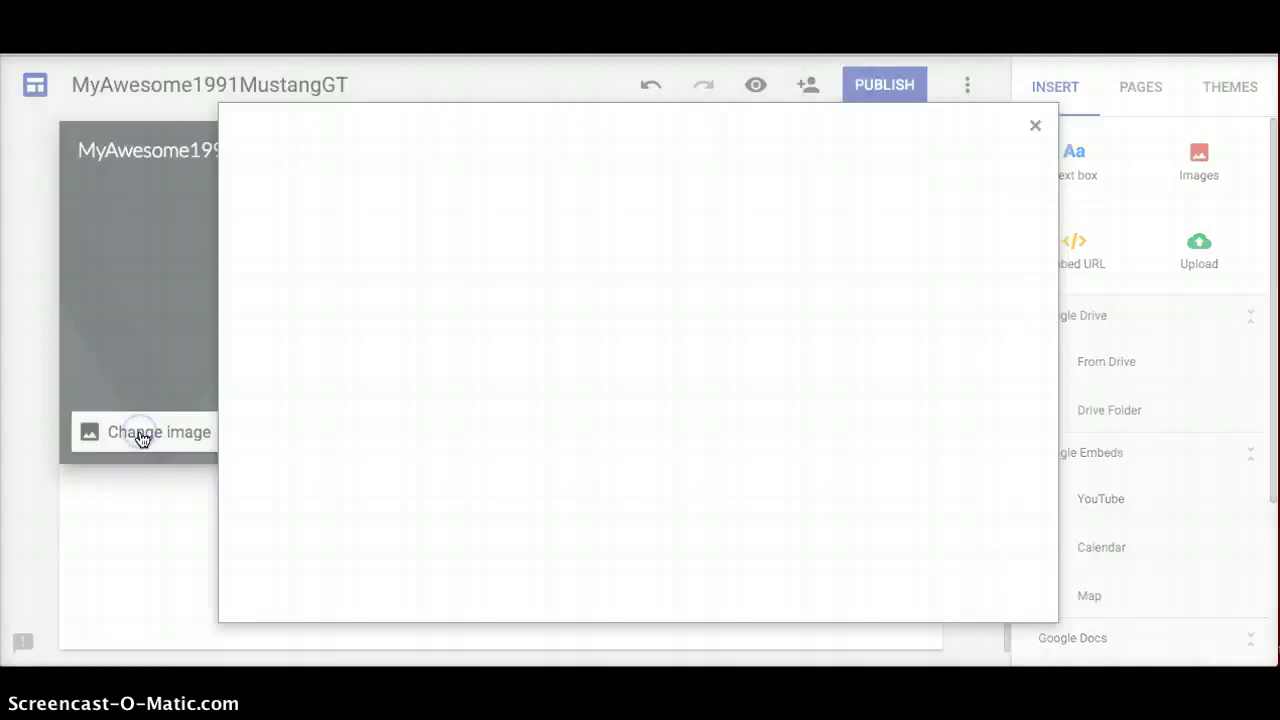
pyautogui.click(265, 356)
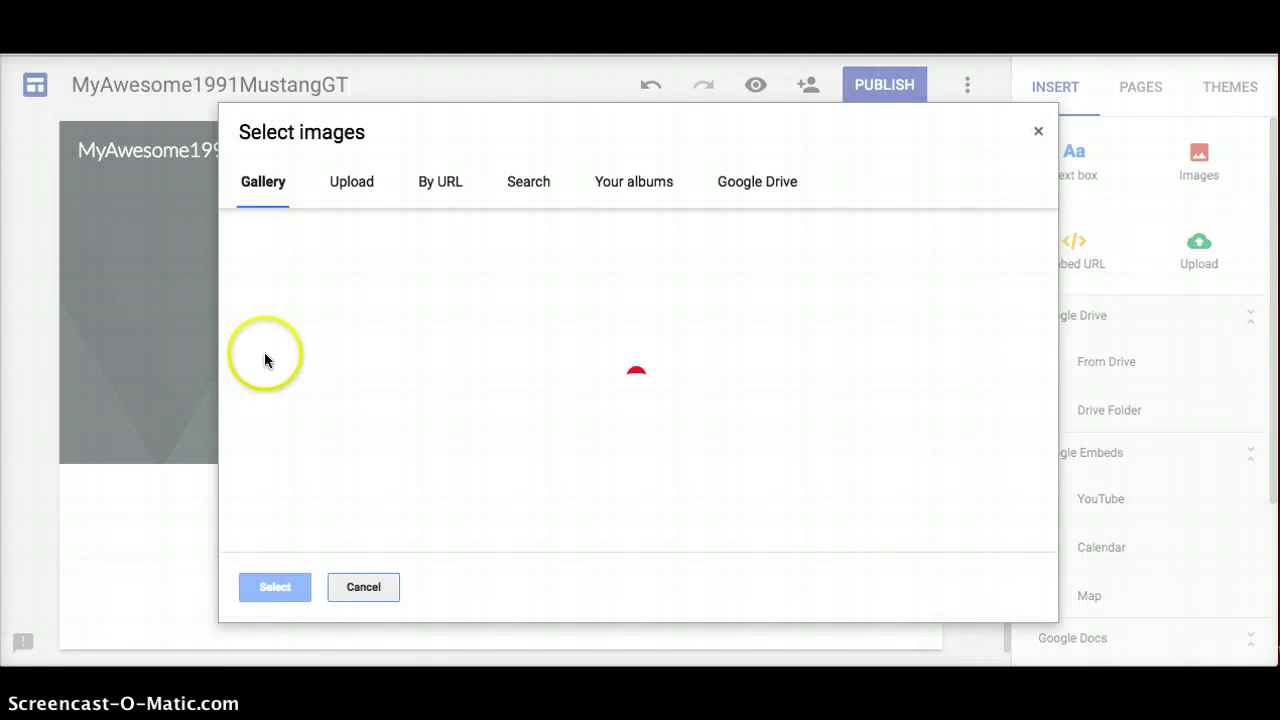
pyautogui.click(348, 183)
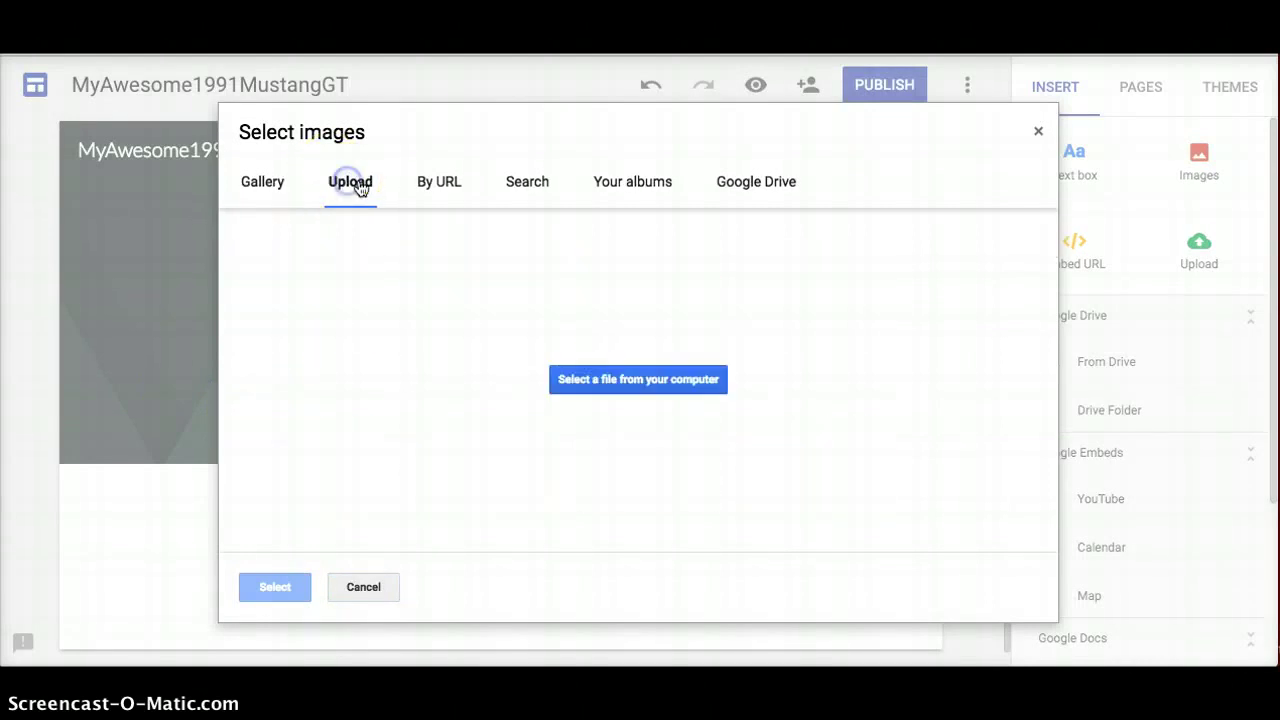
pyautogui.click(447, 184)
pyautogui.click(520, 183)
pyautogui.click(628, 184)
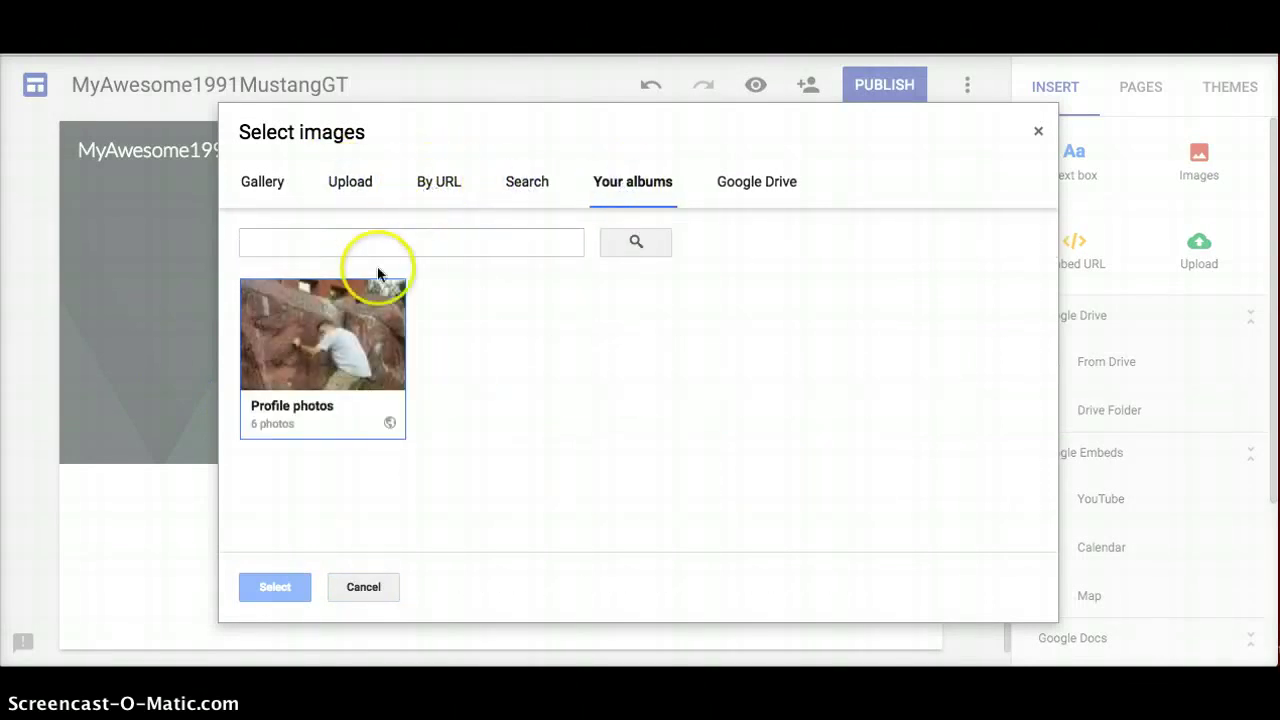
pyautogui.click(433, 190)
# Upload DSCN0983.jpg from the Desktop as the Home page's header image.
pyautogui.click(362, 188)
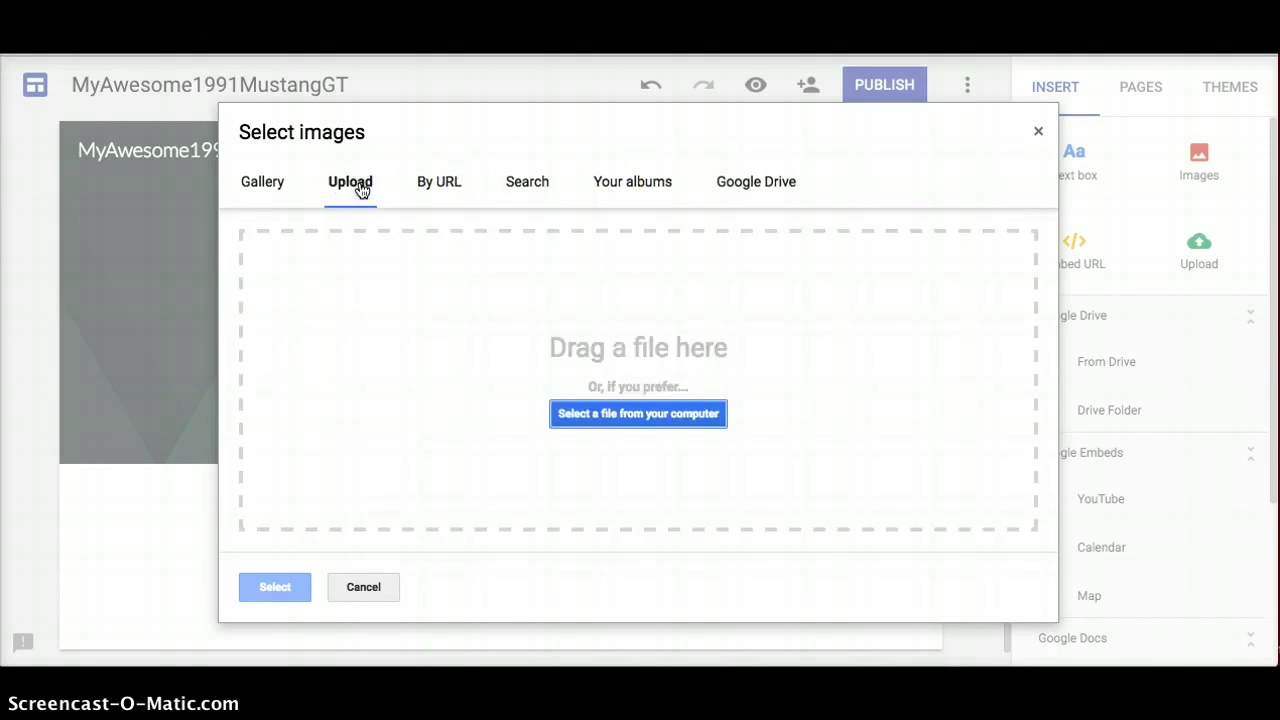
pyautogui.click(643, 416)
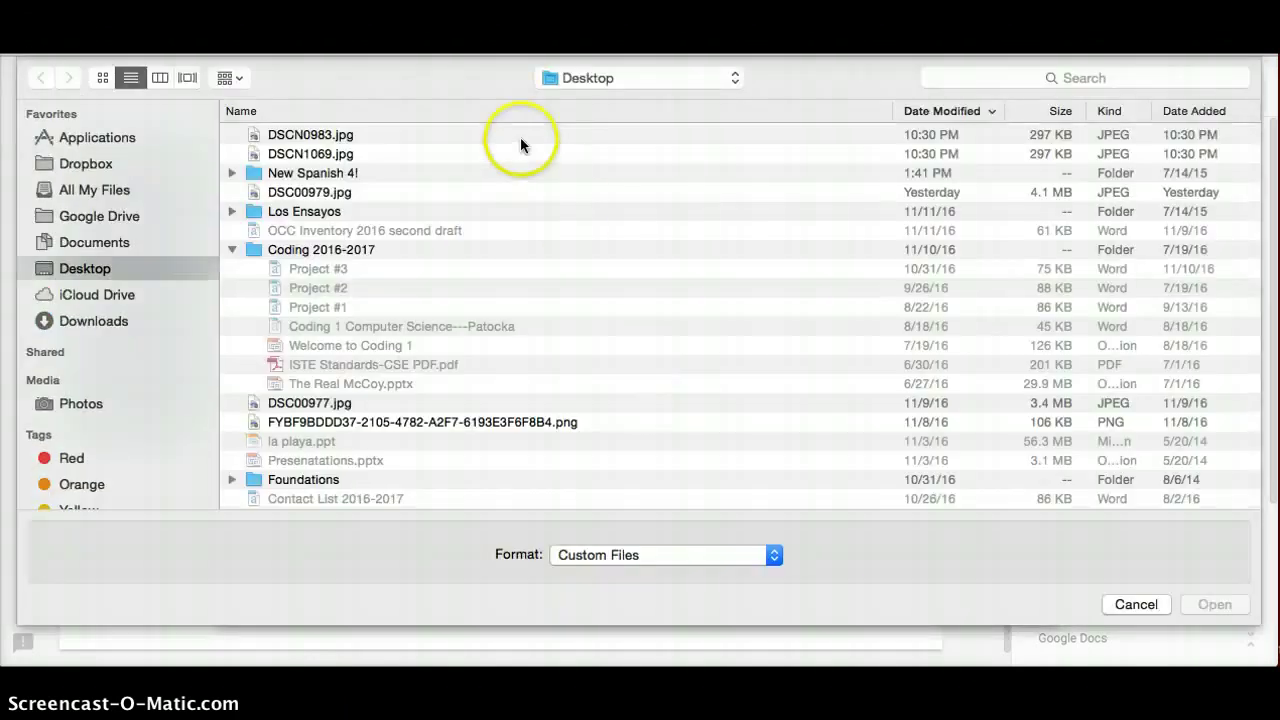
pyautogui.click(355, 138)
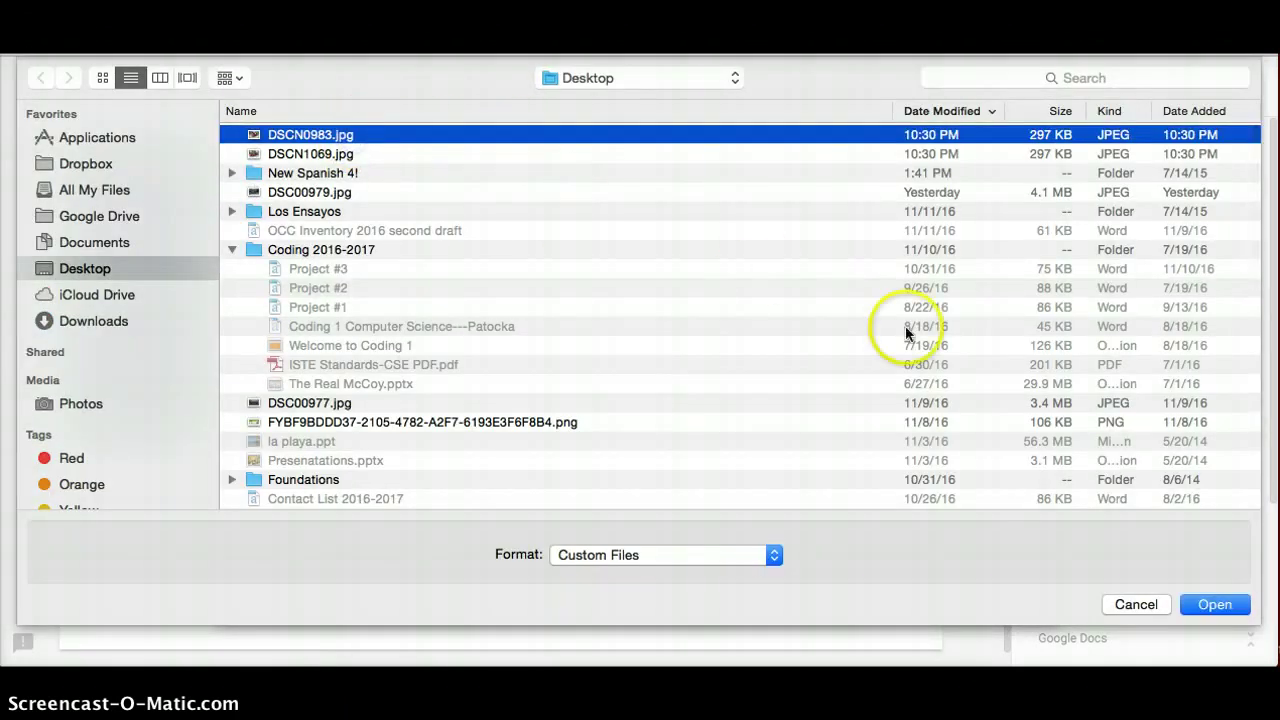
pyautogui.click(1213, 610)
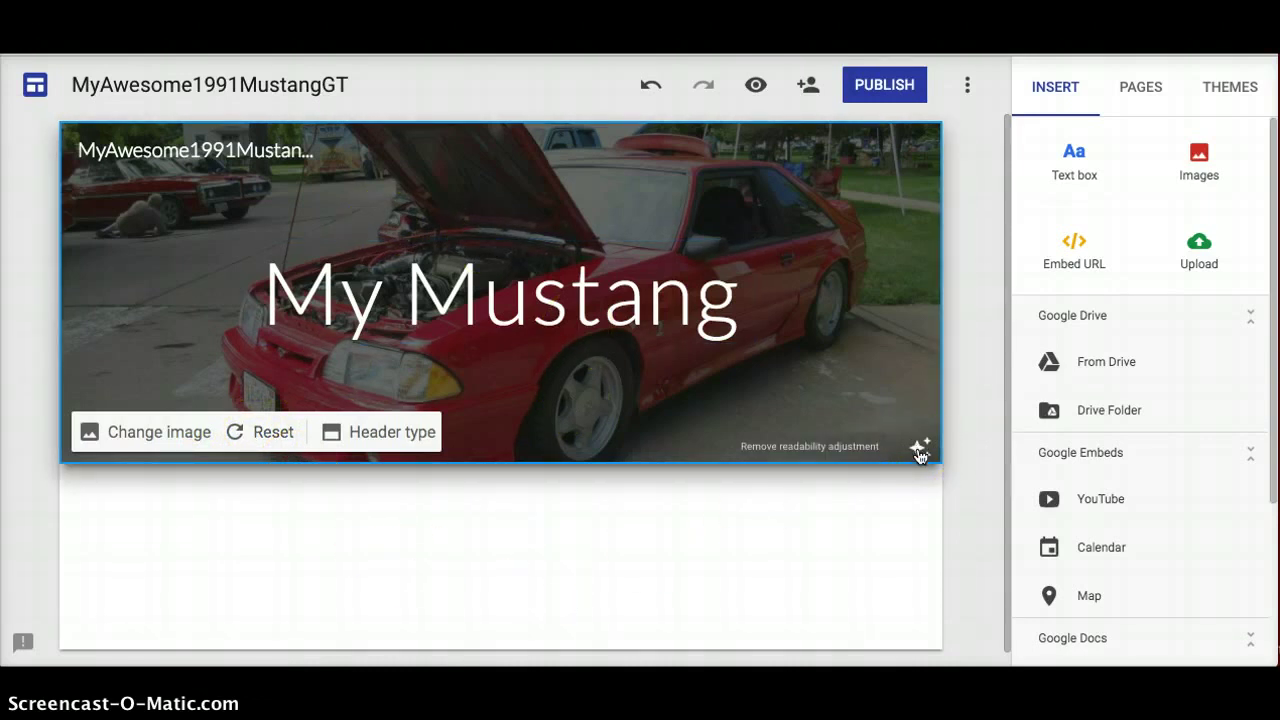
pyautogui.scroll(-3, 1220, 380)
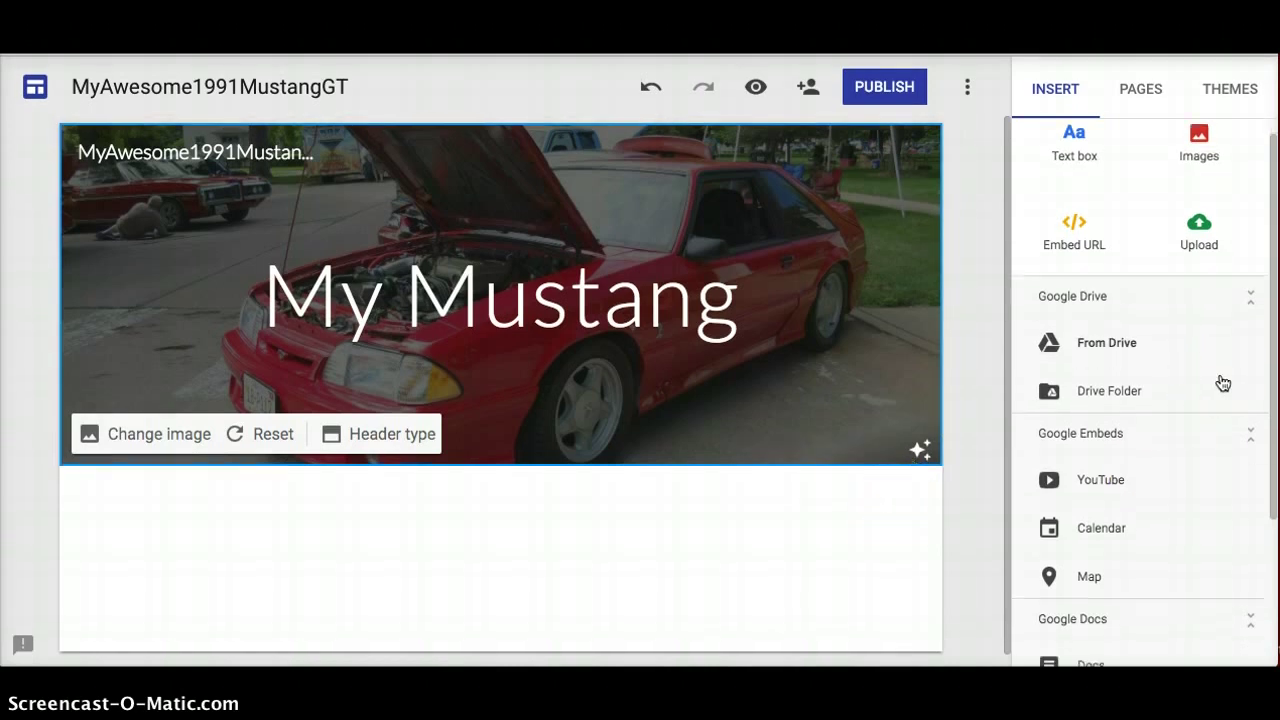
pyautogui.scroll(3, 1220, 380)
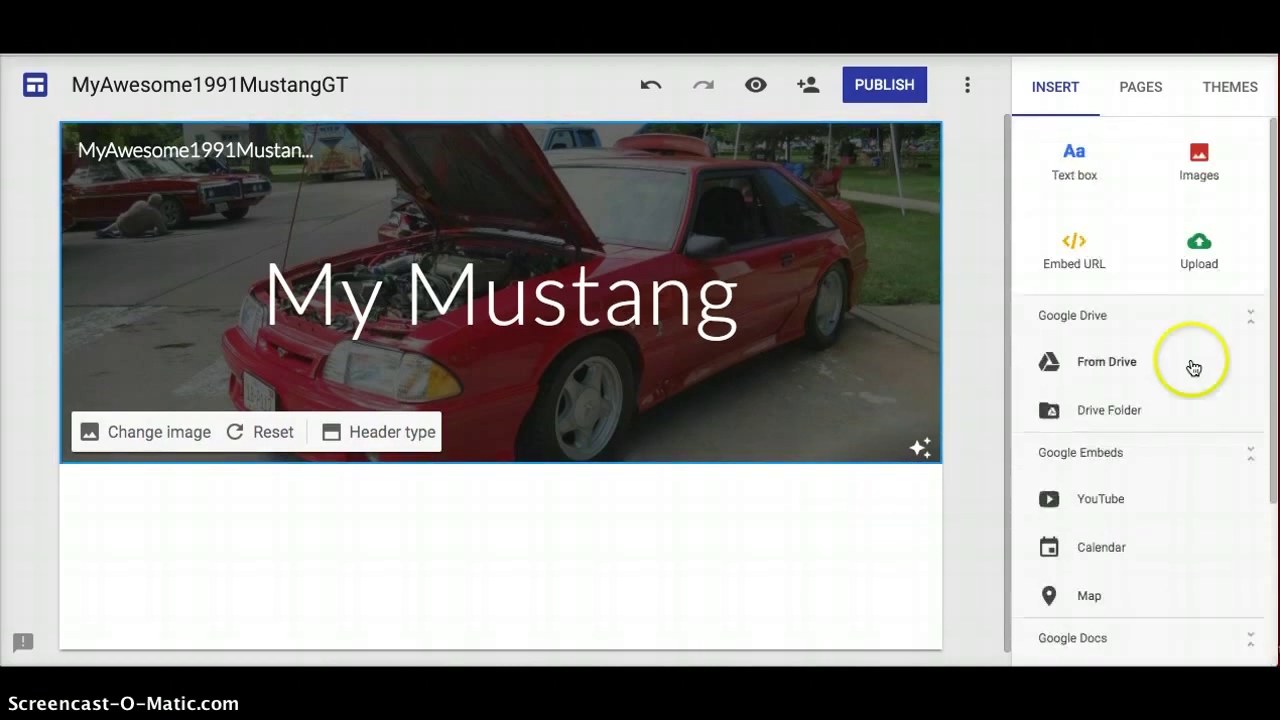
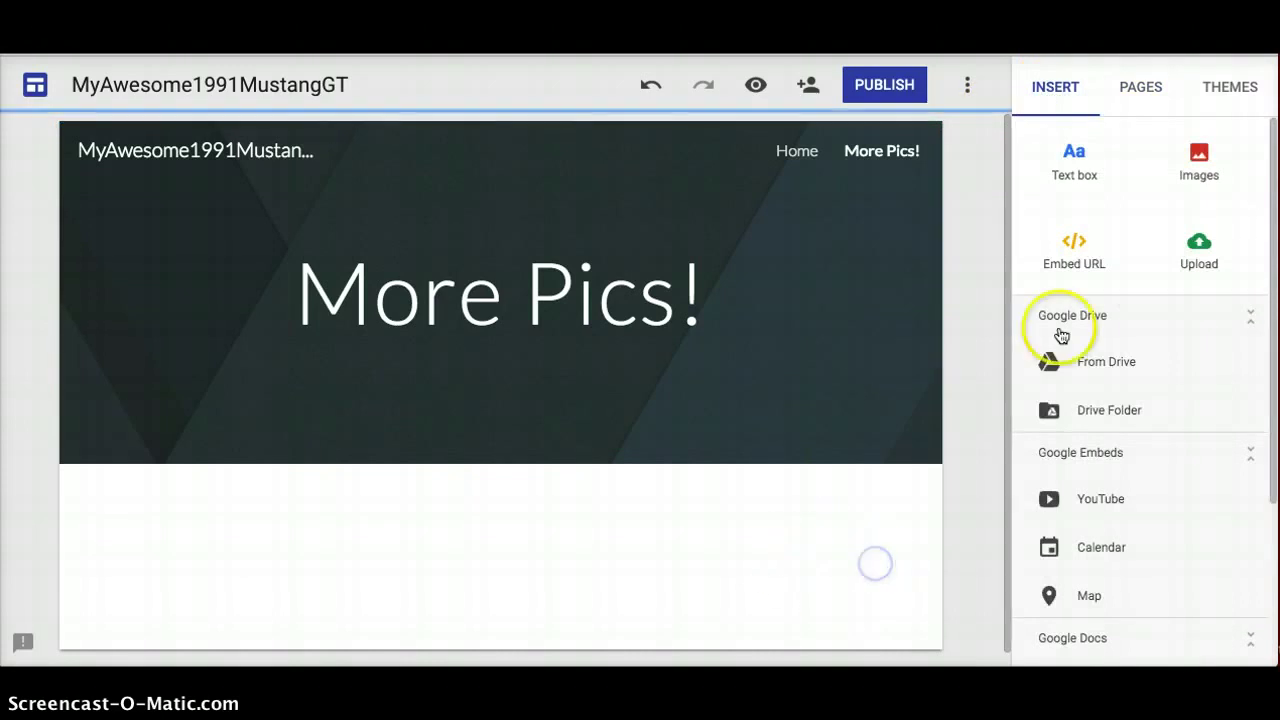
# Insert the image DSCN1069.jpg from the Desktop into the More Pics! page.
pyautogui.click(1203, 153)
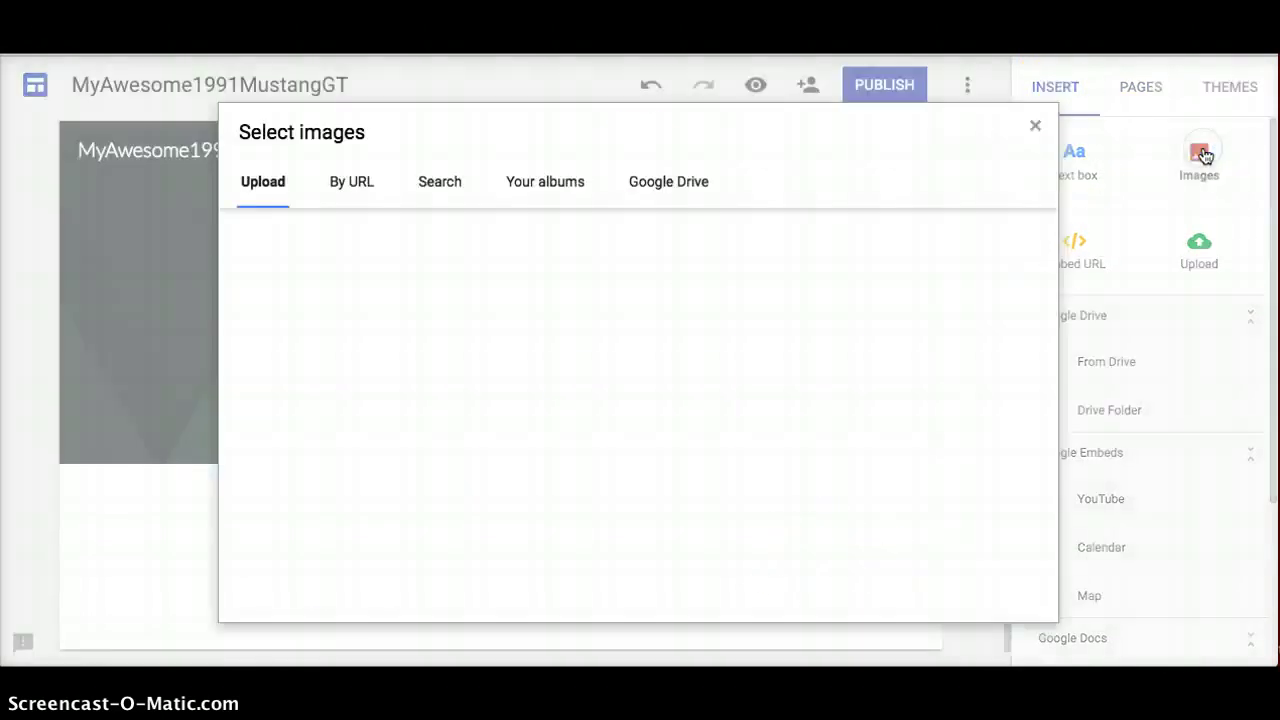
pyautogui.click(619, 375)
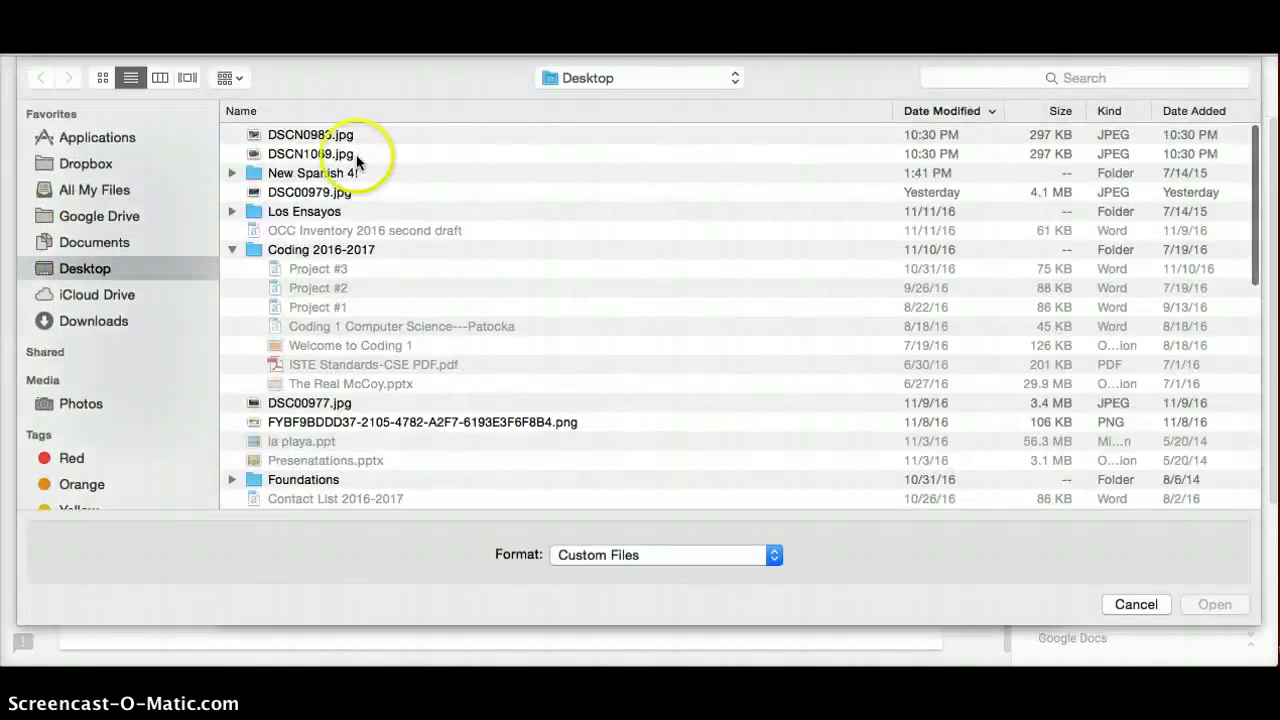
pyautogui.click(340, 155)
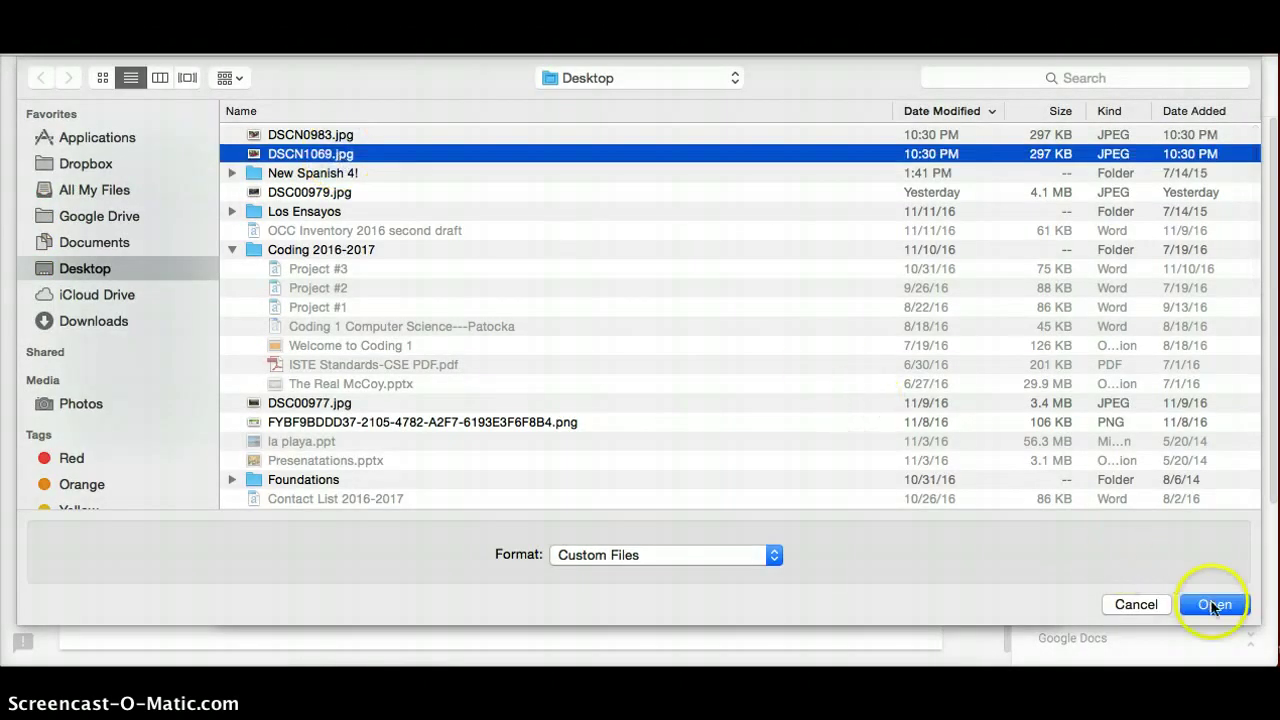
pyautogui.click(1214, 603)
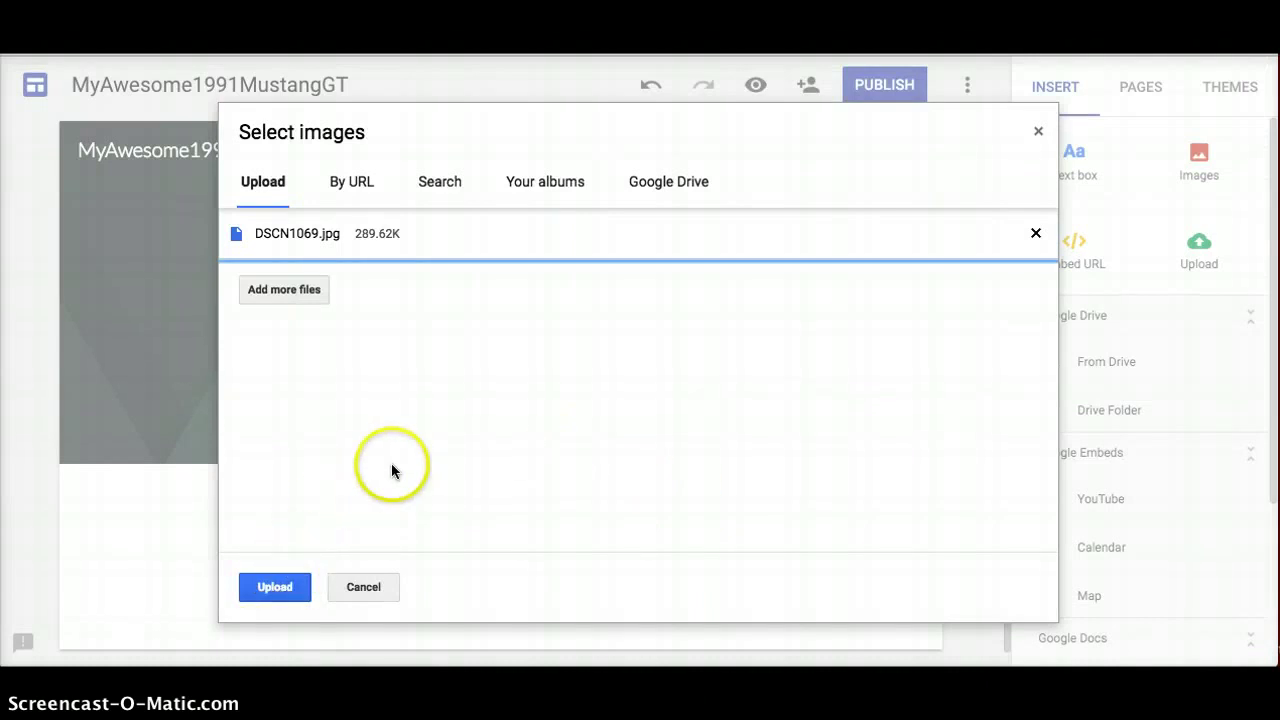
pyautogui.click(274, 590)
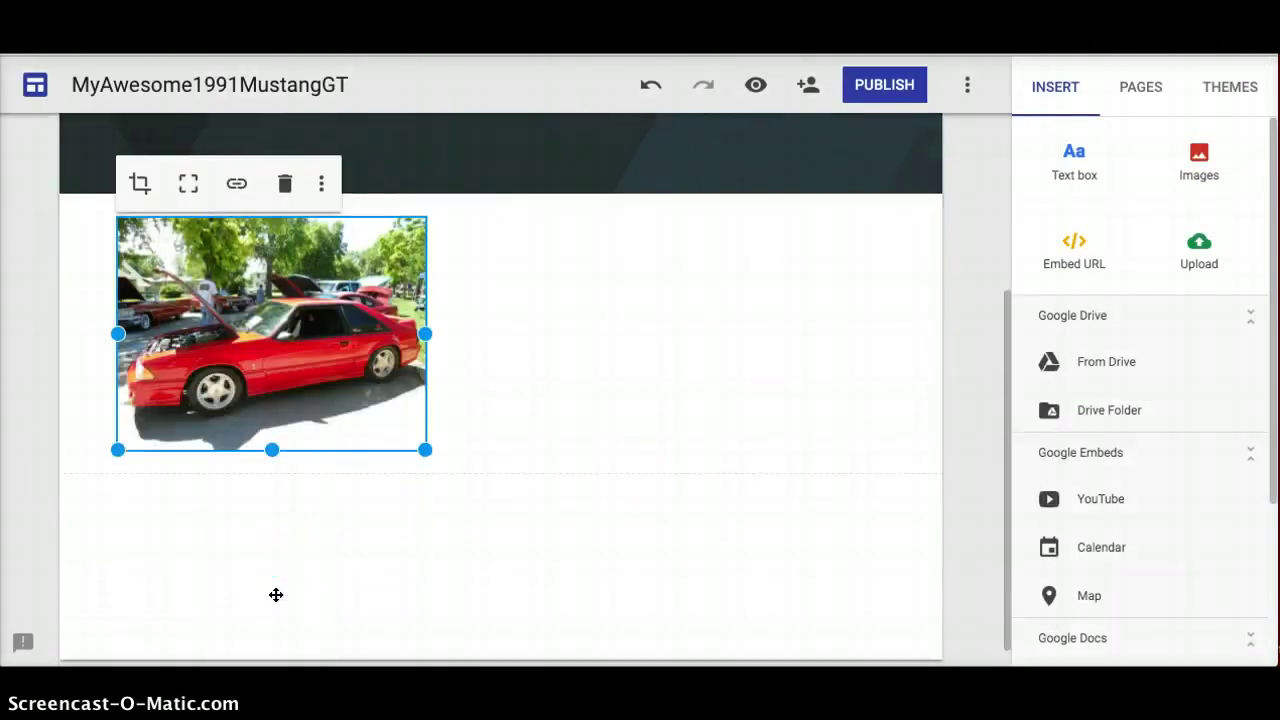
# Center the car photo below the More Pics! header and enlarge it slightly.
pyautogui.scroll(2, 551, 374)
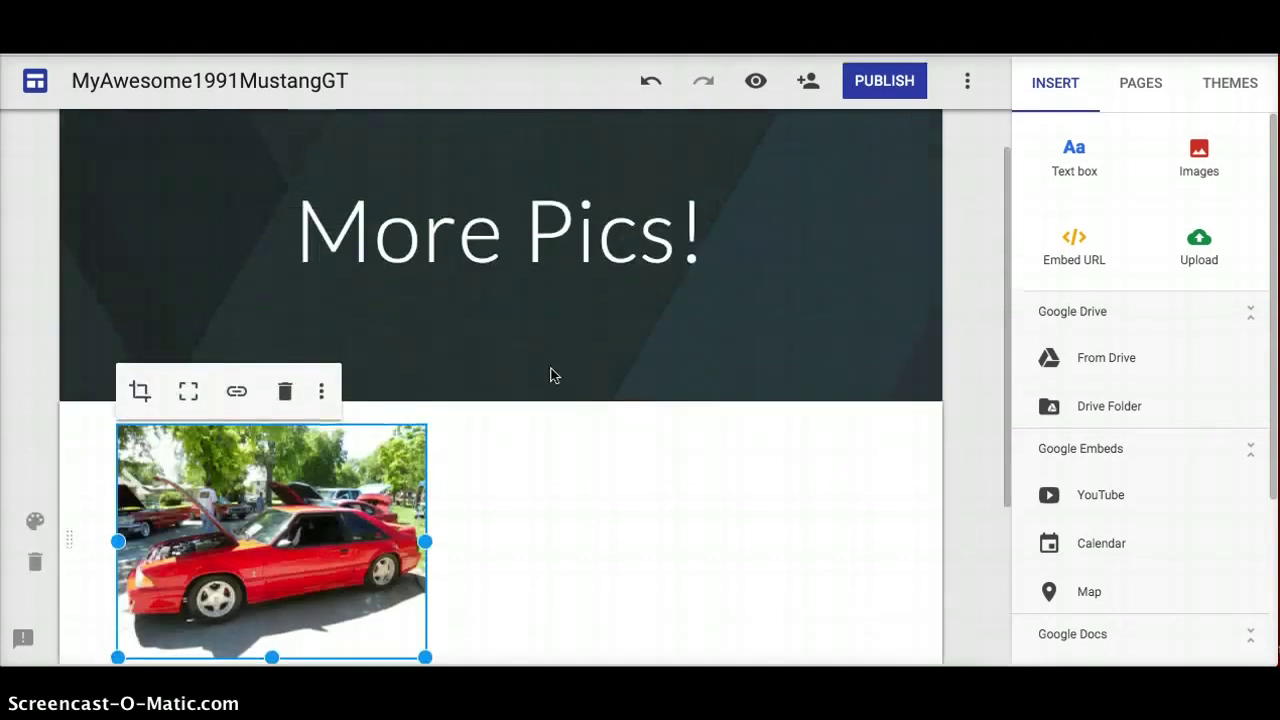
pyautogui.moveTo(278, 464); pyautogui.dragTo(495, 455)
pyautogui.click(400, 402)
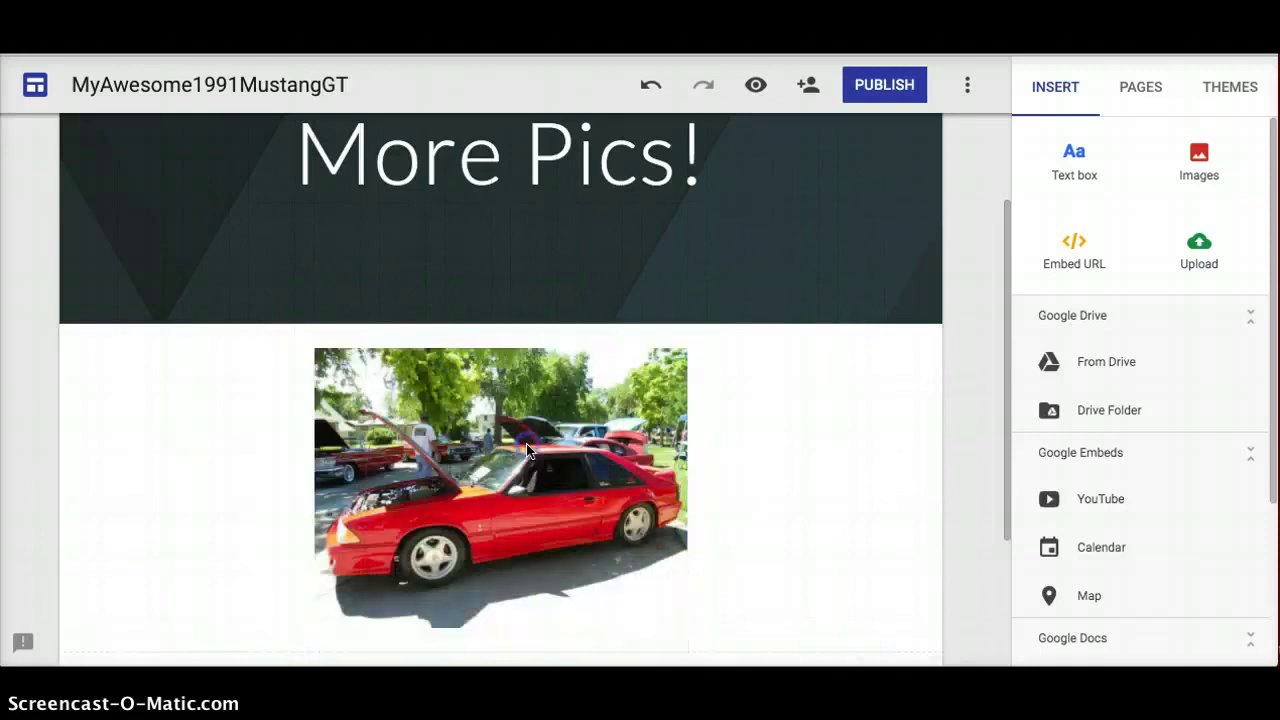
# Examine the car photo's editing options, including link insertion, image replacement and alt text.
pyautogui.click(466, 476)
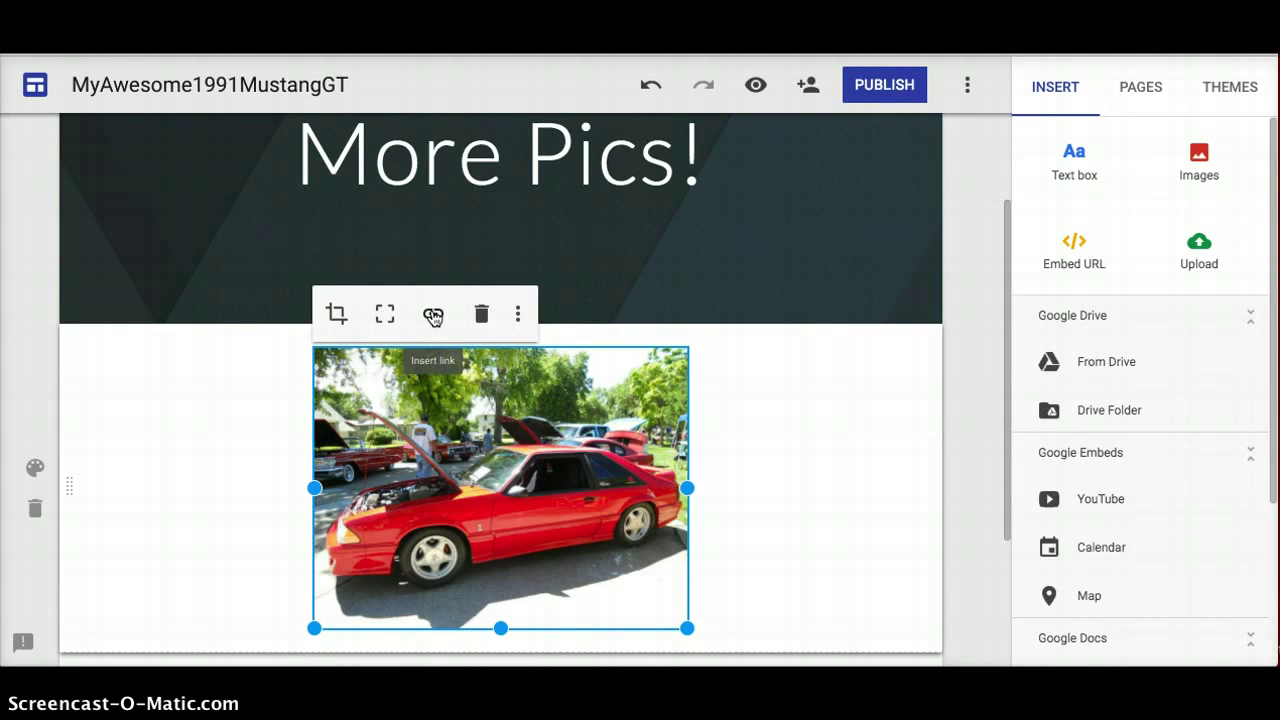
pyautogui.click(515, 316)
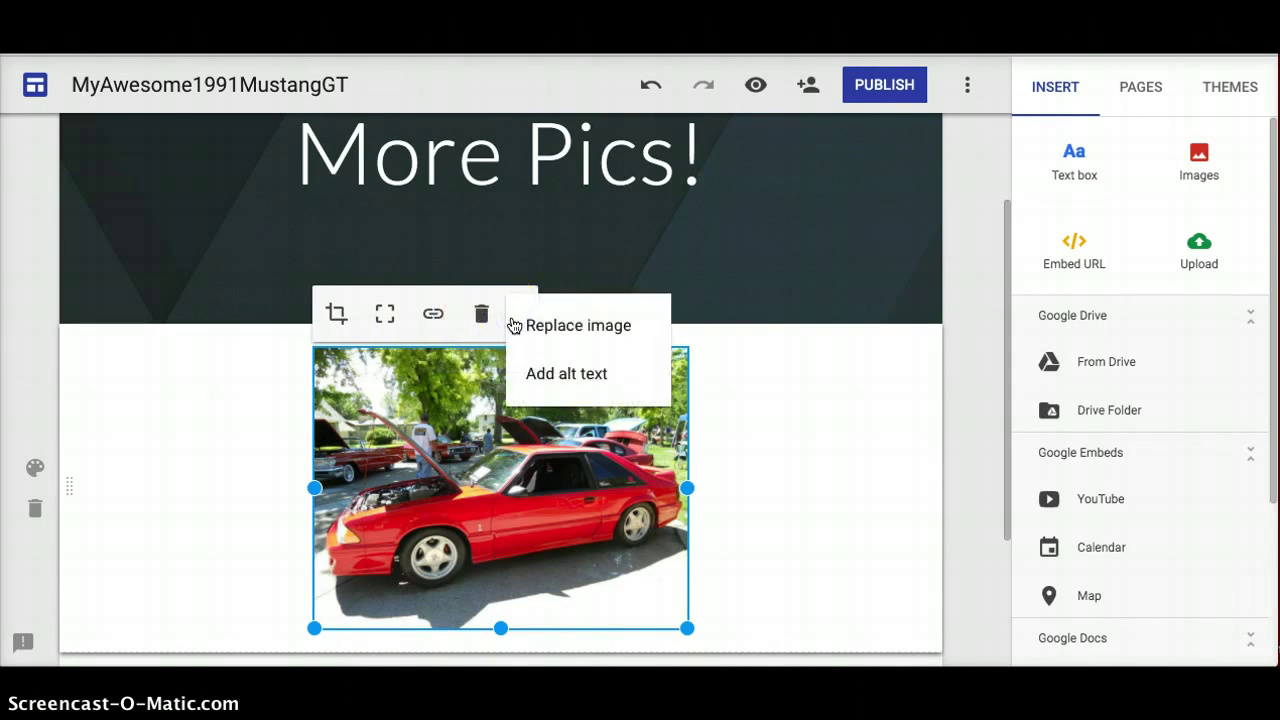
pyautogui.click(799, 420)
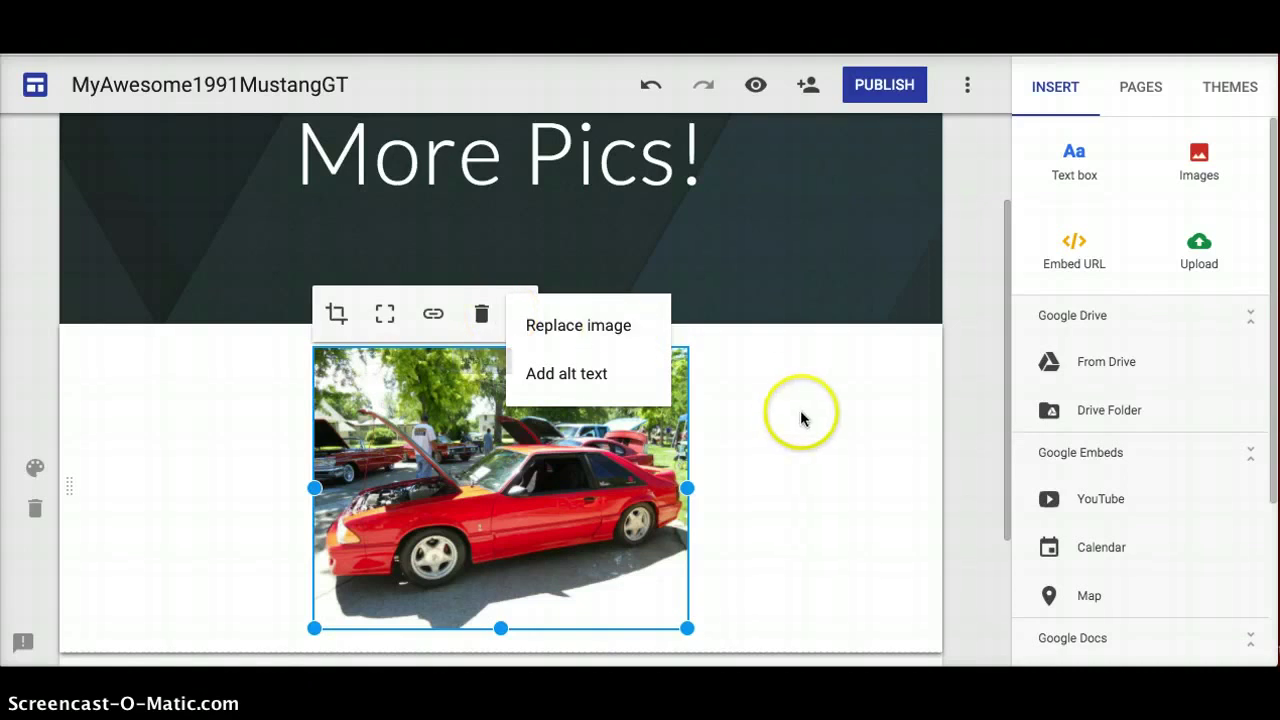
pyautogui.scroll(-4, 797, 420)
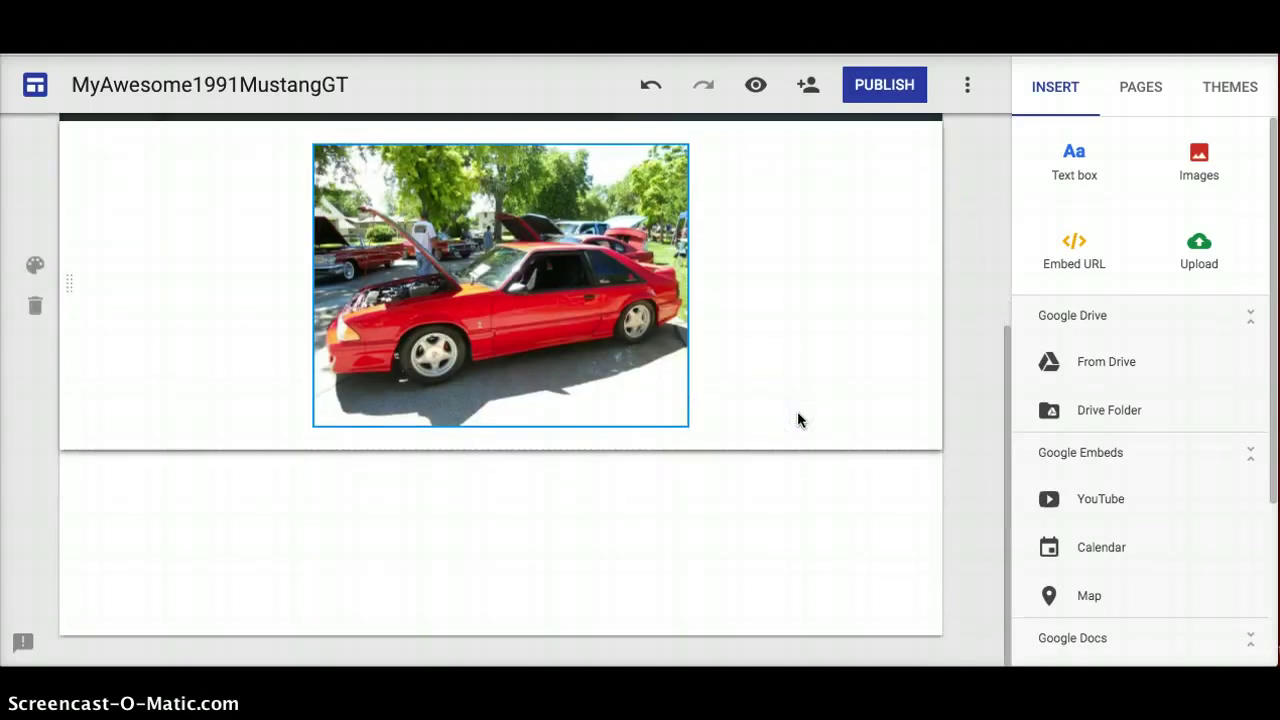
pyautogui.scroll(4, 797, 420)
pyautogui.scroll(1, 797, 420)
pyautogui.scroll(-3, 797, 420)
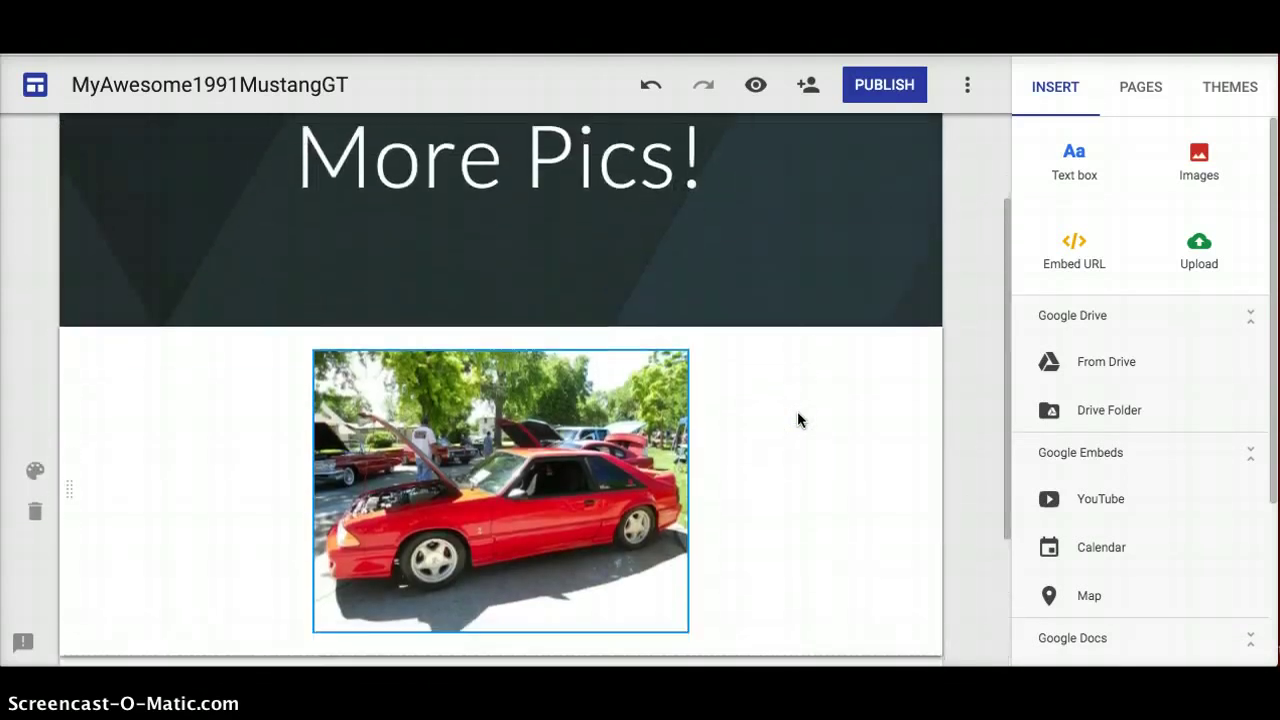
pyautogui.scroll(3, 797, 420)
pyautogui.click(400, 343)
pyautogui.click(860, 363)
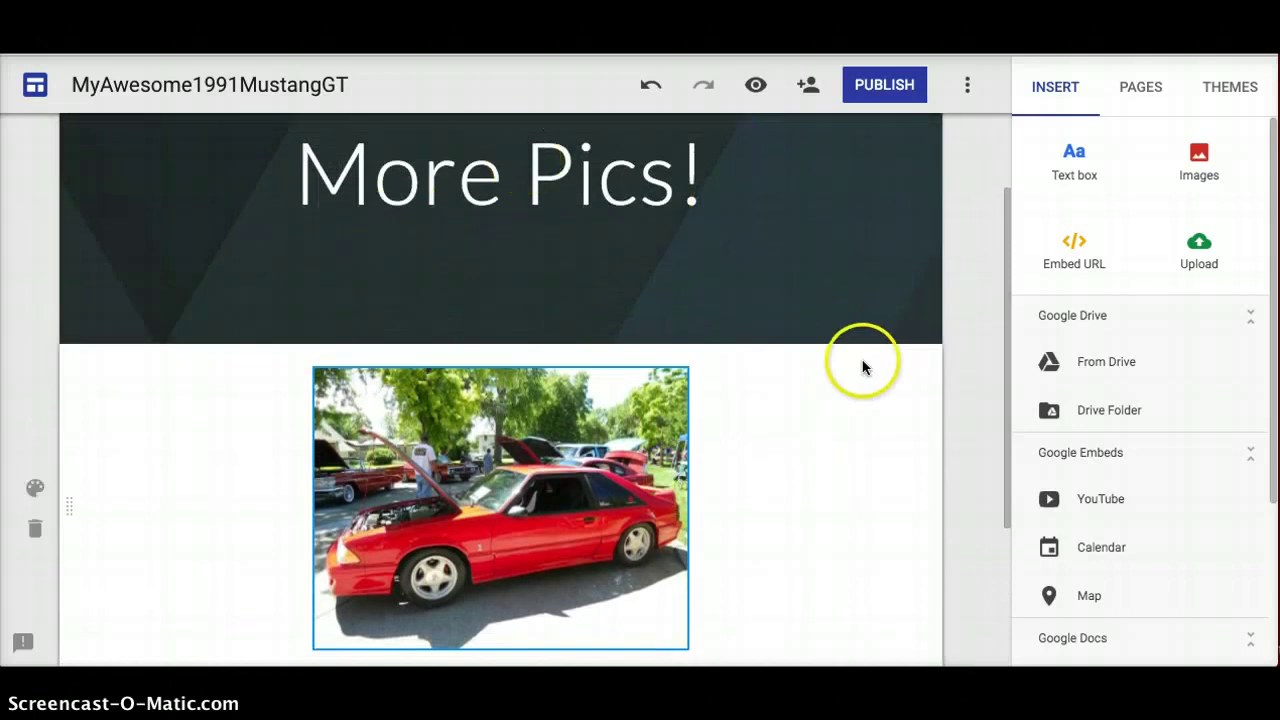
# Add a text box below the car photo reading "I purchased this car in 2006".
pyautogui.scroll(-1, 842, 432)
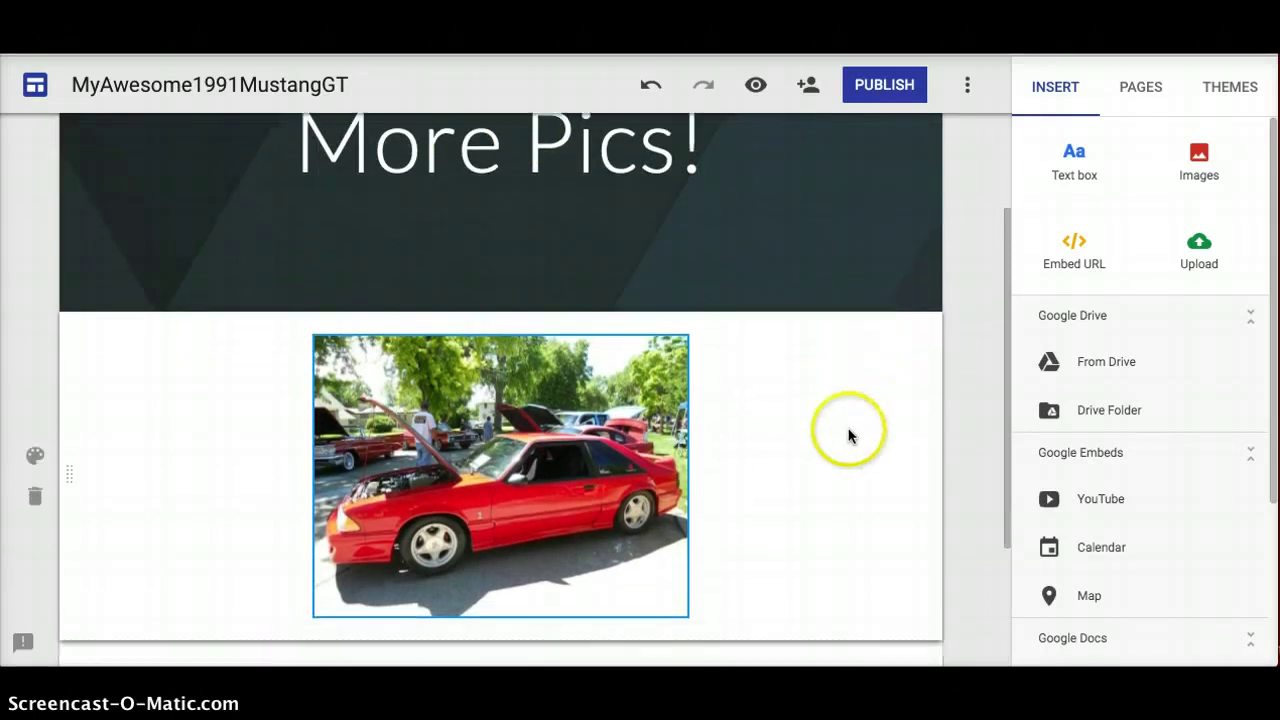
pyautogui.click(1072, 158)
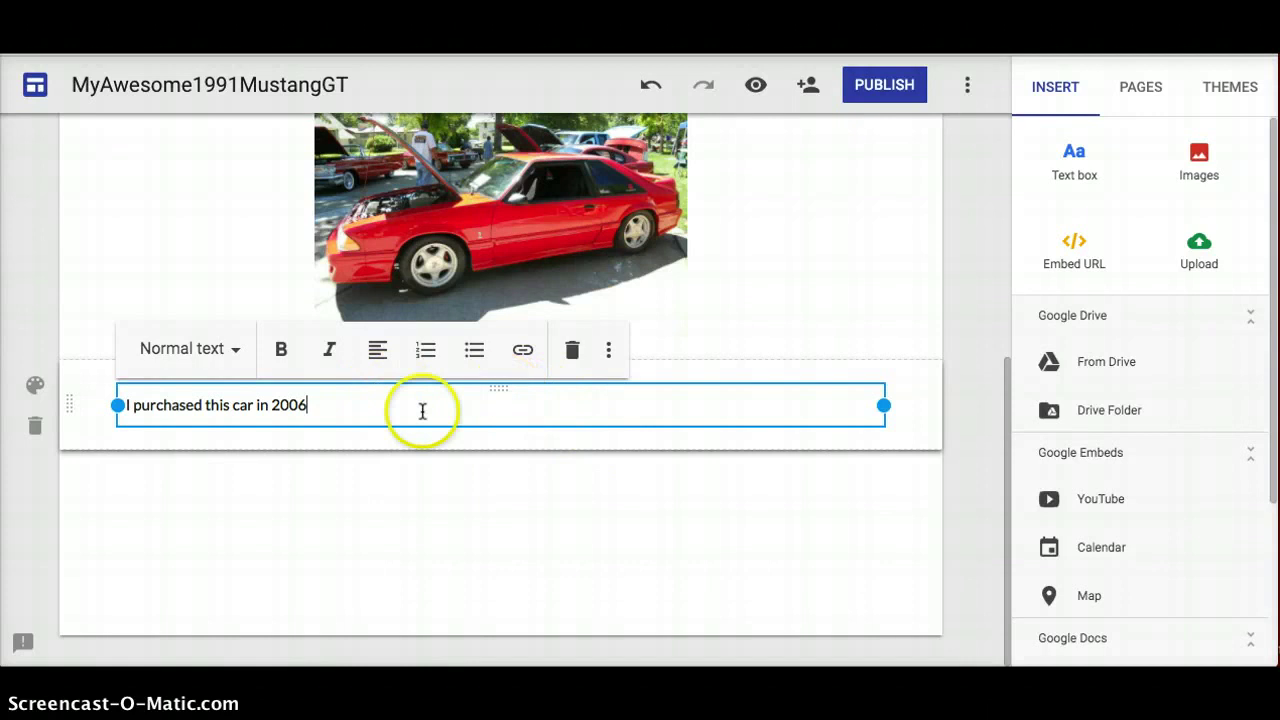
pyautogui.click(309, 495)
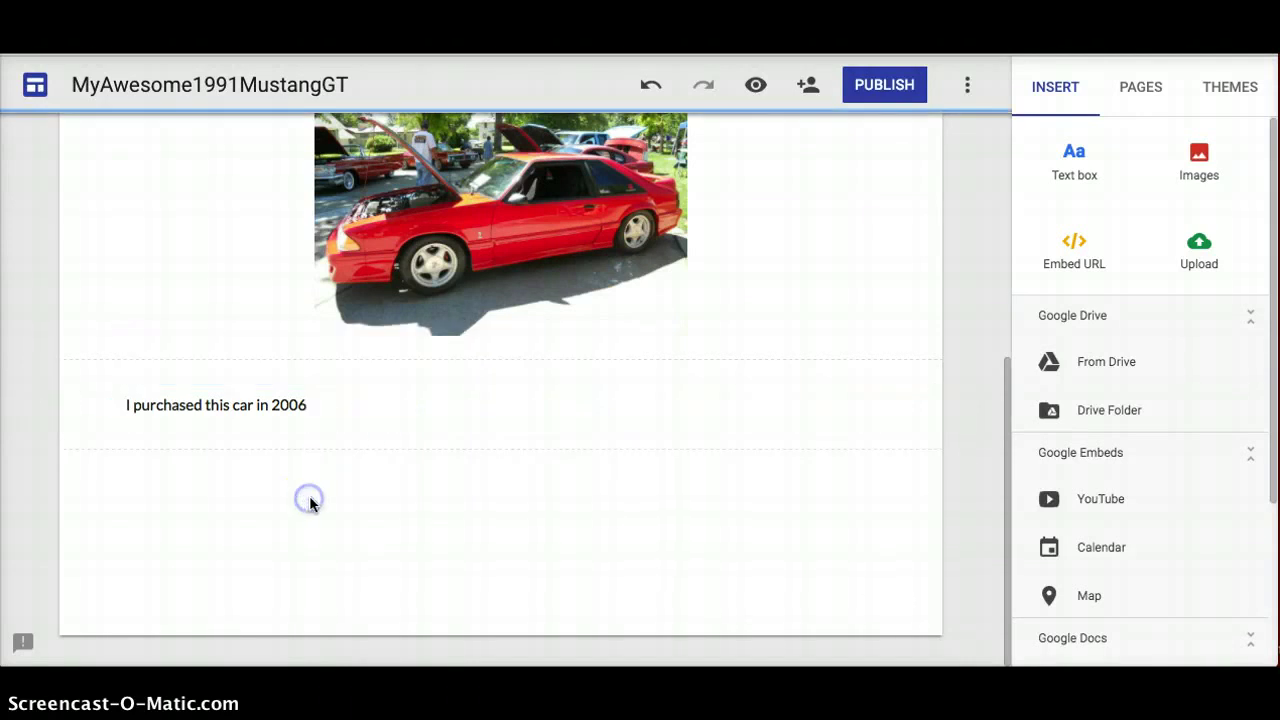
# Justify the text "I purchased this car in 2006" in its text box below the car photo.
pyautogui.click(289, 404)
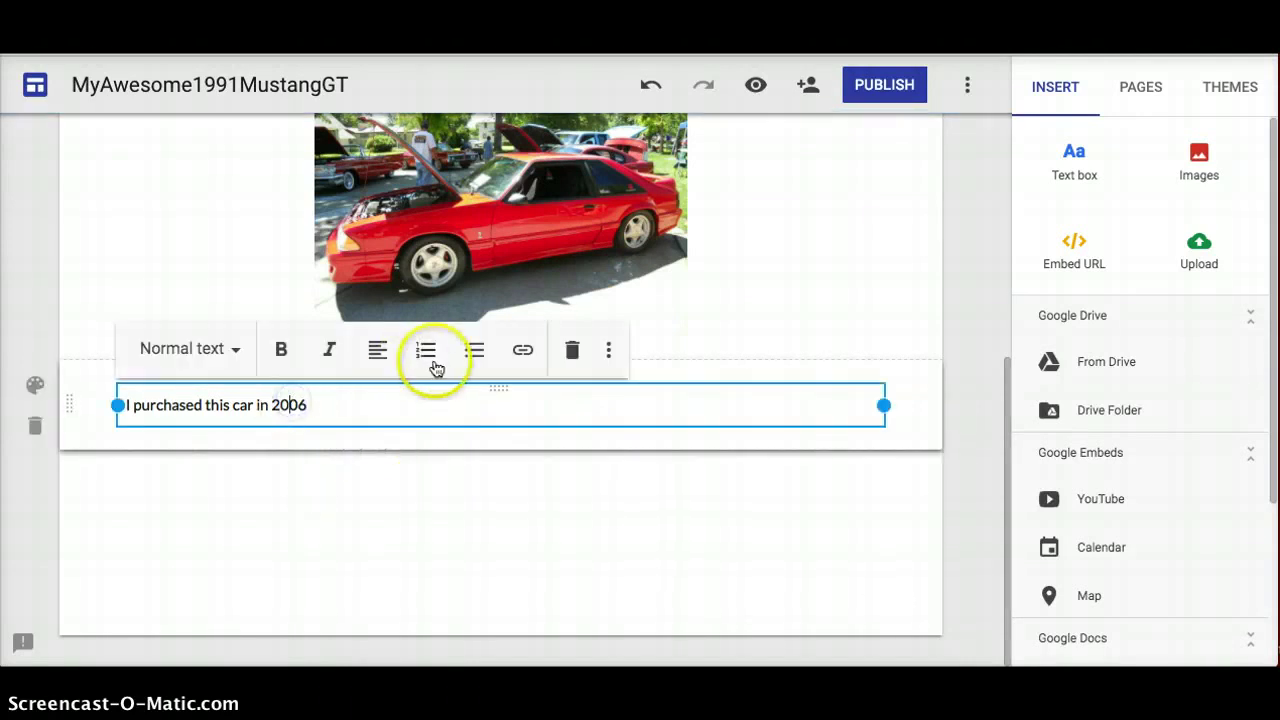
pyautogui.click(376, 355)
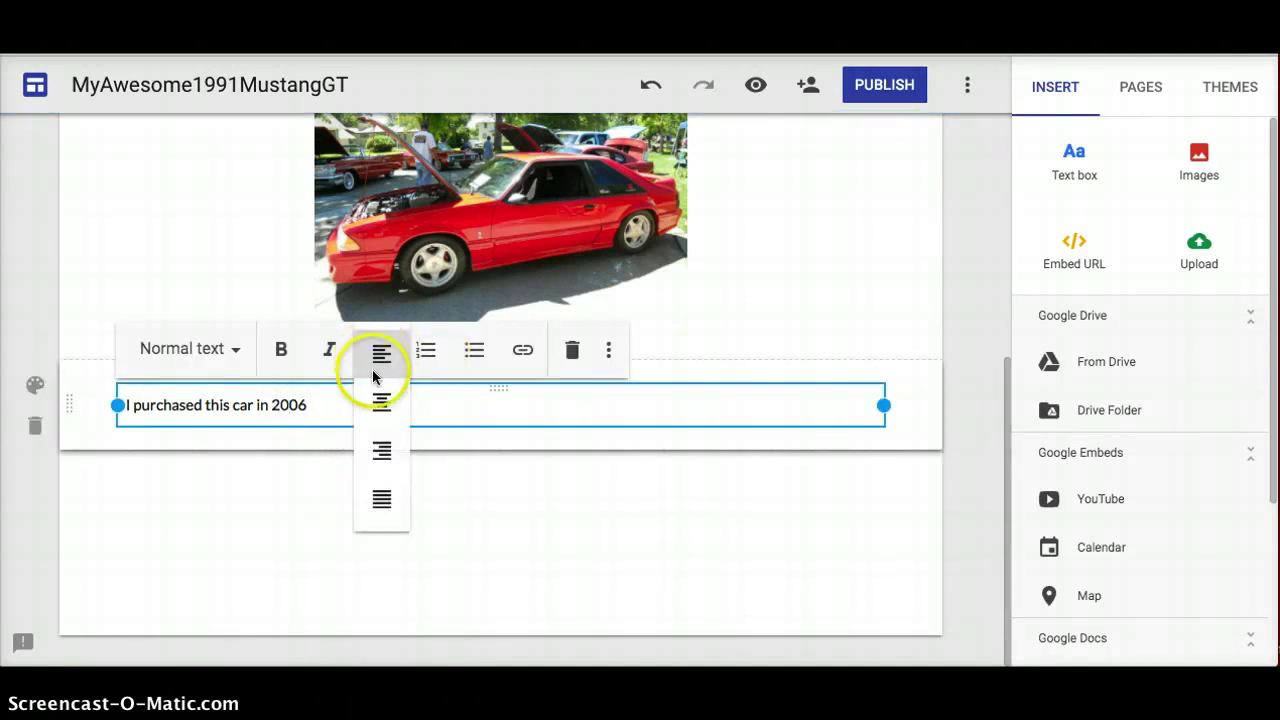
pyautogui.click(380, 503)
pyautogui.click(417, 504)
pyautogui.click(297, 404)
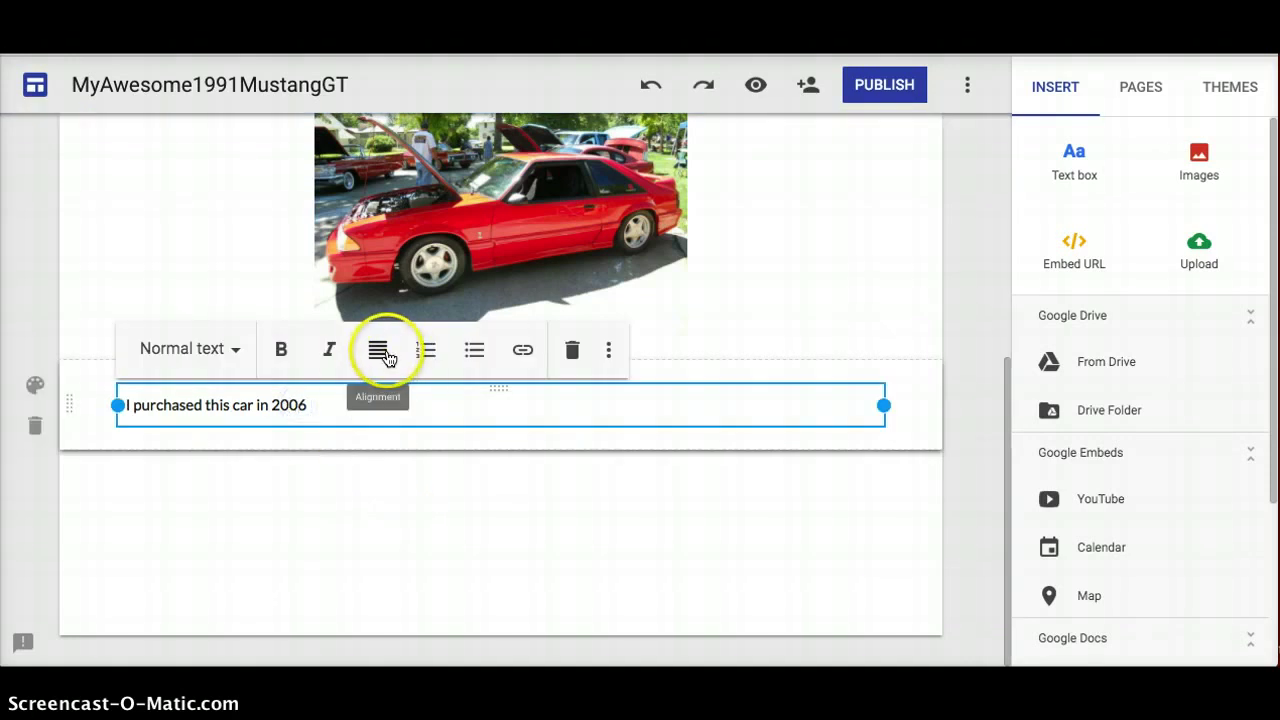
pyautogui.click(386, 356)
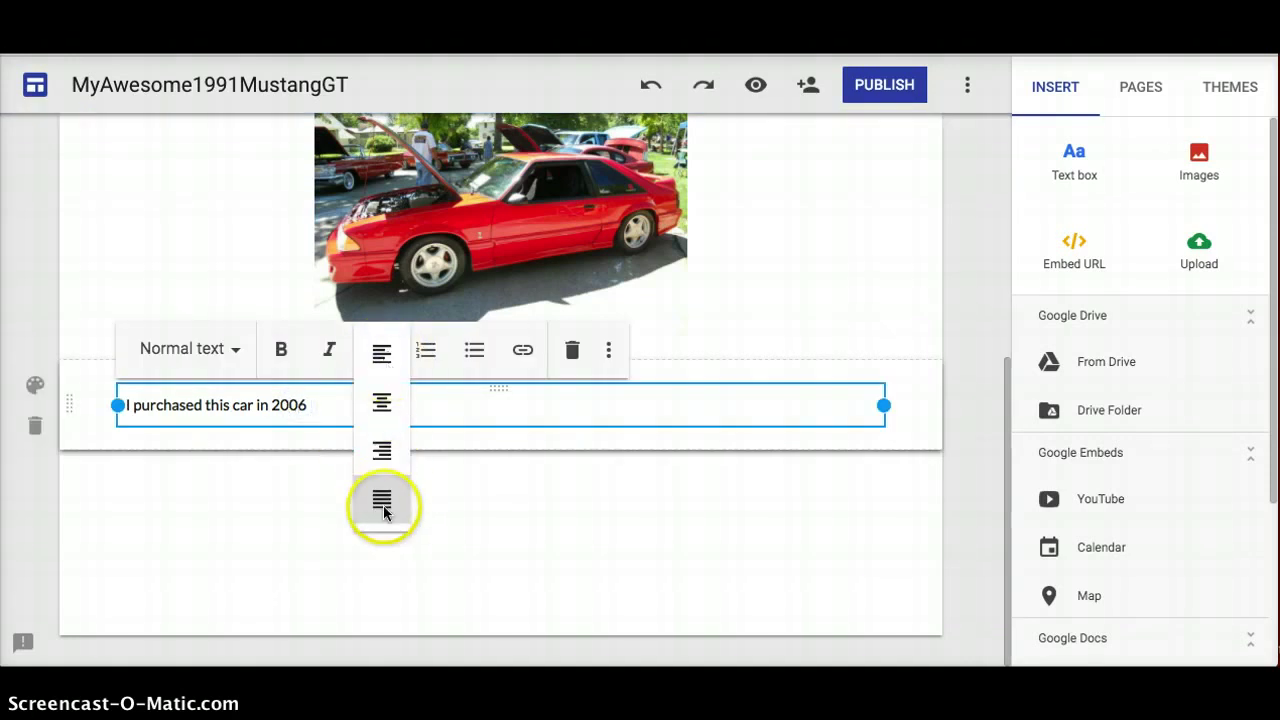
pyautogui.click(582, 478)
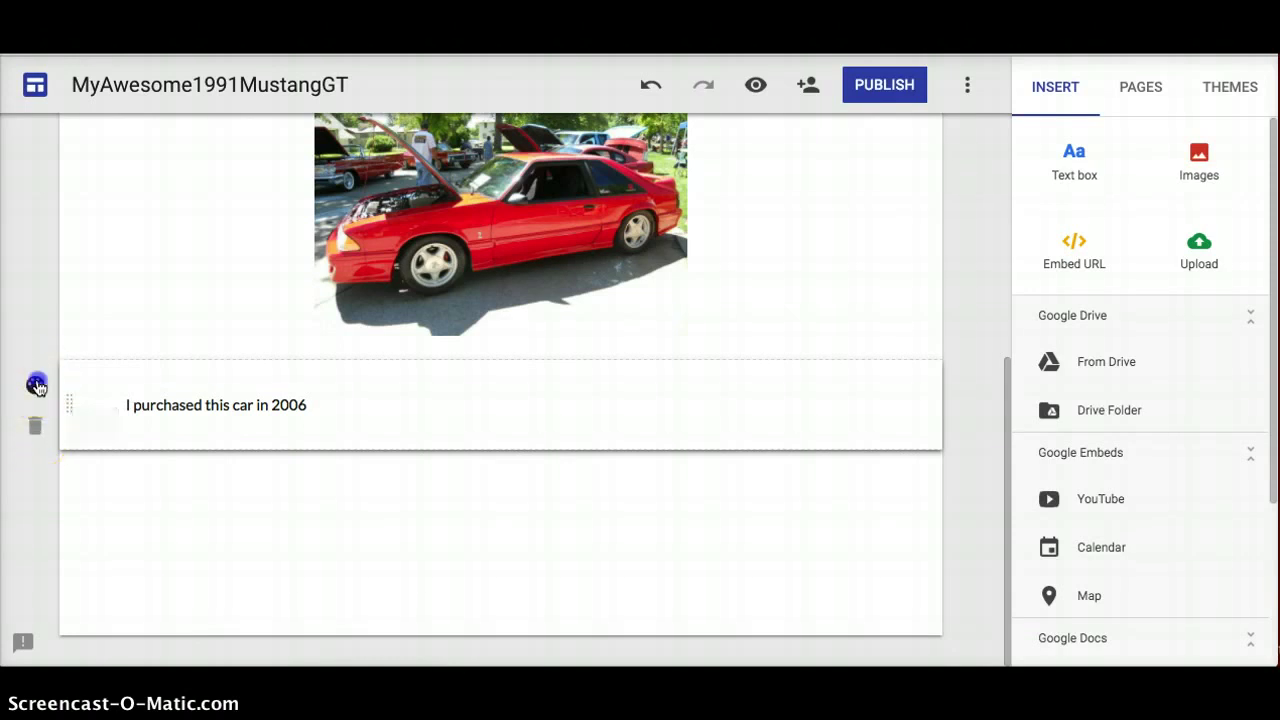
# Try the Emphasis 1 style on the section containing the purchase text.
pyautogui.click(36, 386)
pyautogui.click(150, 403)
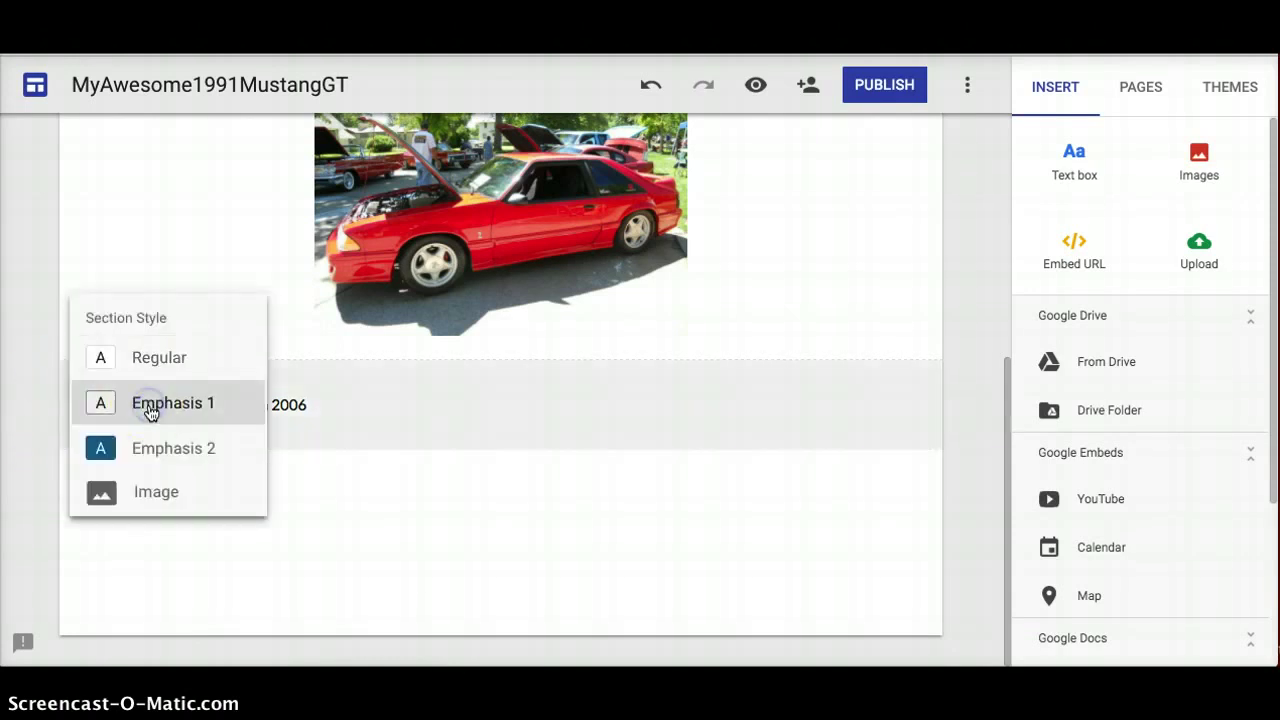
pyautogui.click(255, 572)
# Apply the Emphasis 2 style to the section containing the purchase text.
pyautogui.click(37, 386)
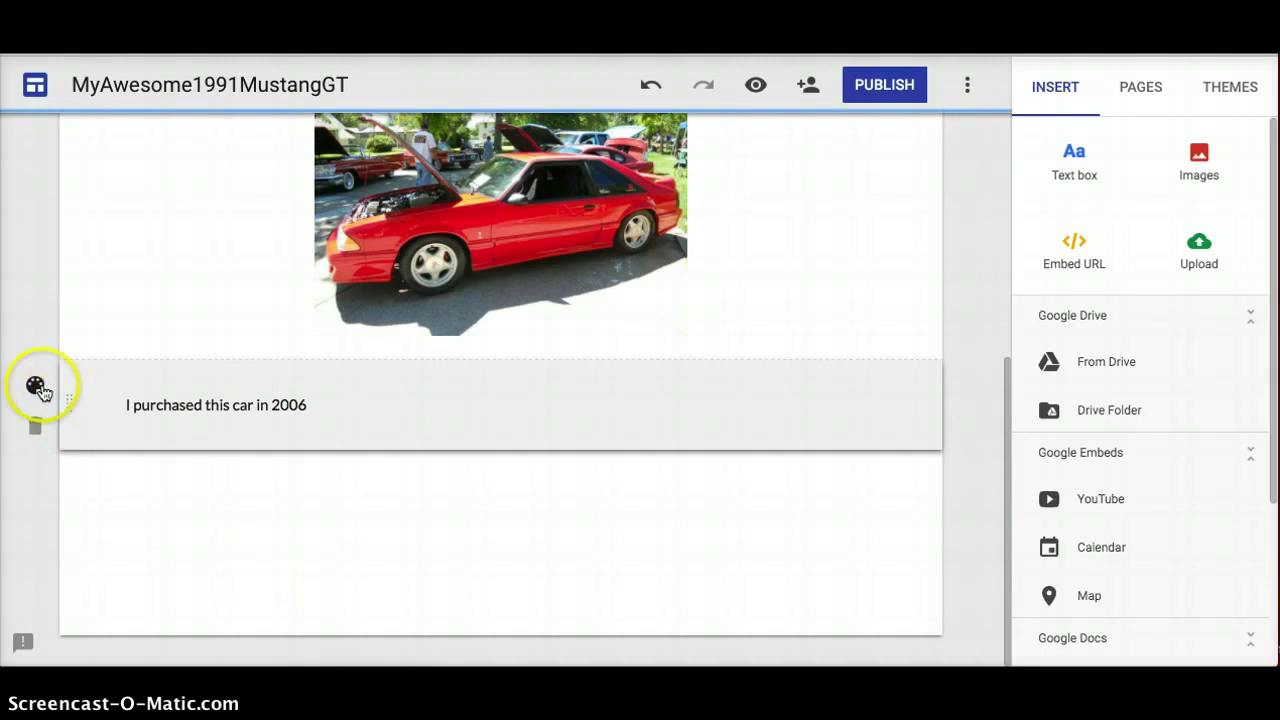
pyautogui.click(150, 452)
pyautogui.click(253, 548)
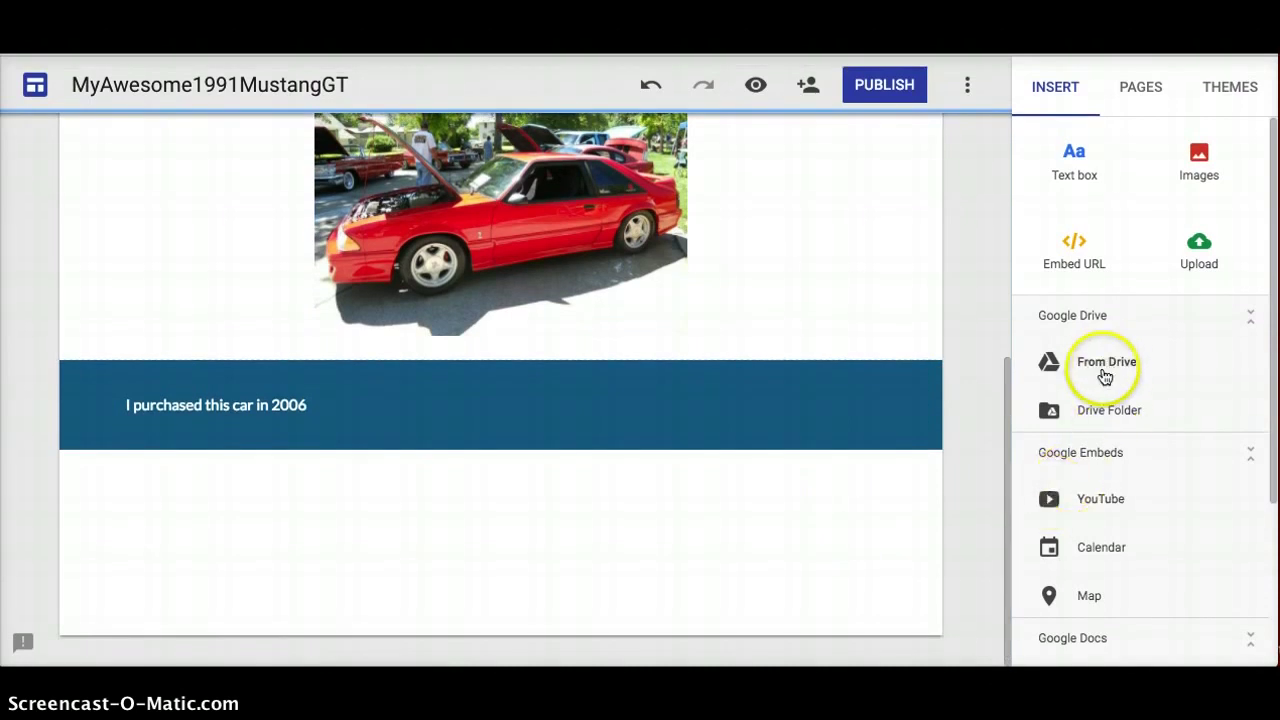
# Examine the YouTube video search dialog, close it without inserting a video, and review the More Pics! page.
pyautogui.click(1094, 500)
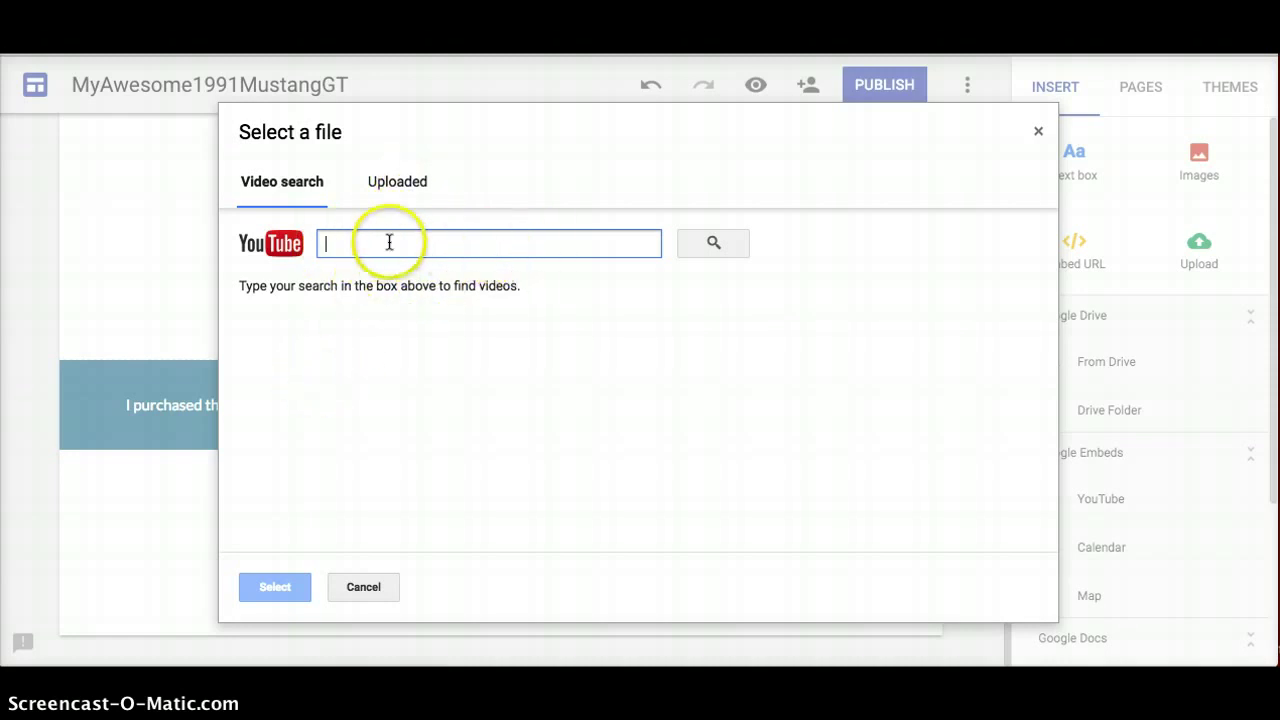
pyautogui.click(360, 584)
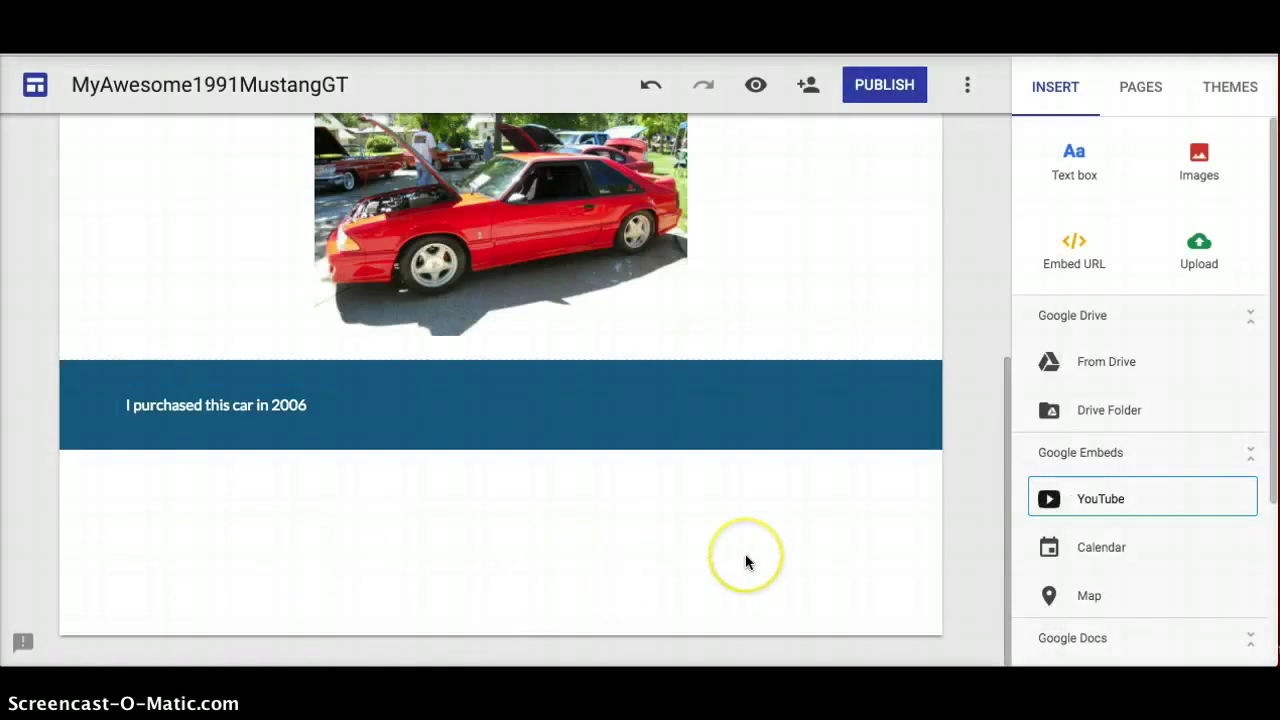
pyautogui.scroll(4, 746, 558)
pyautogui.scroll(-4, 751, 551)
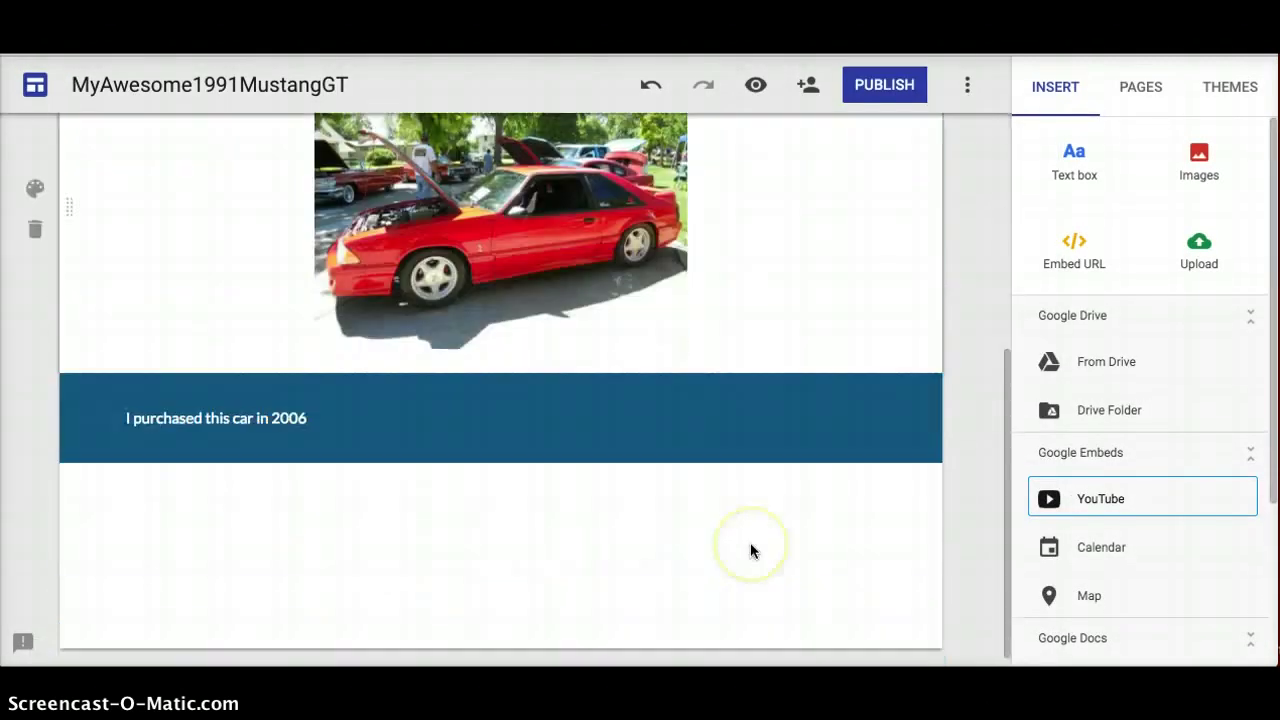
pyautogui.scroll(4, 753, 568)
pyautogui.scroll(-3, 754, 577)
pyautogui.scroll(1, 755, 580)
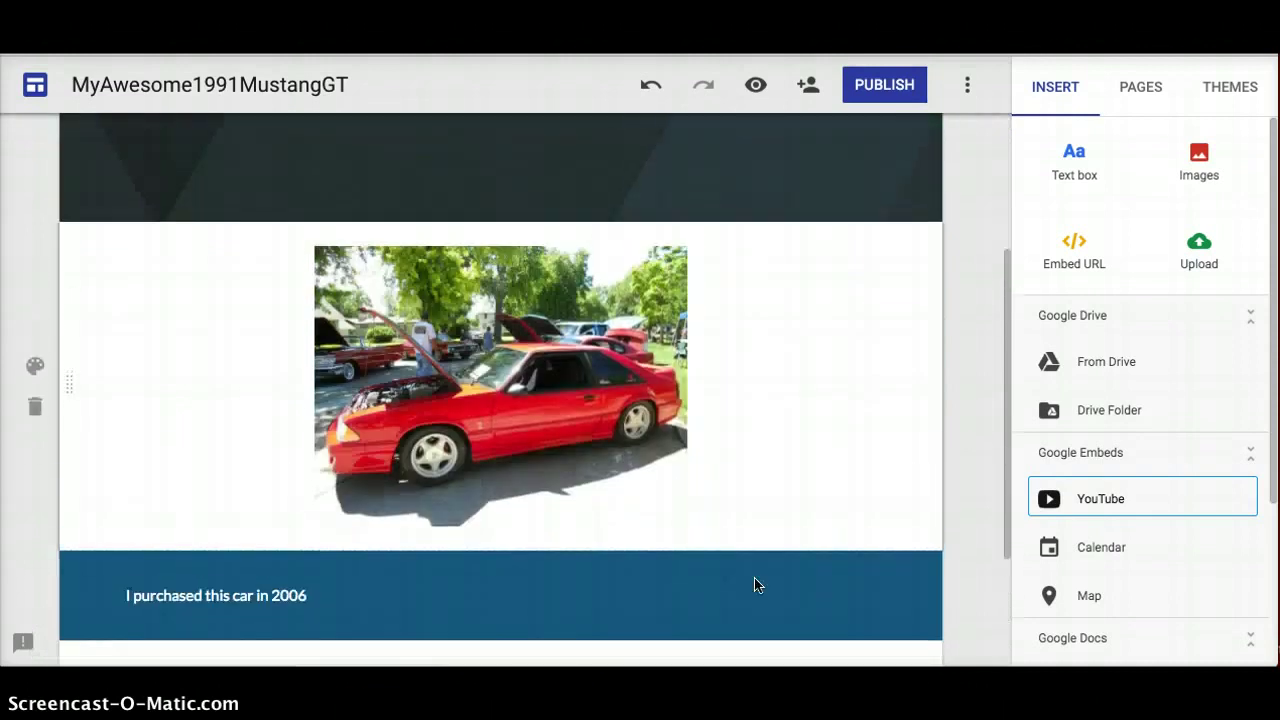
pyautogui.scroll(4, 754, 577)
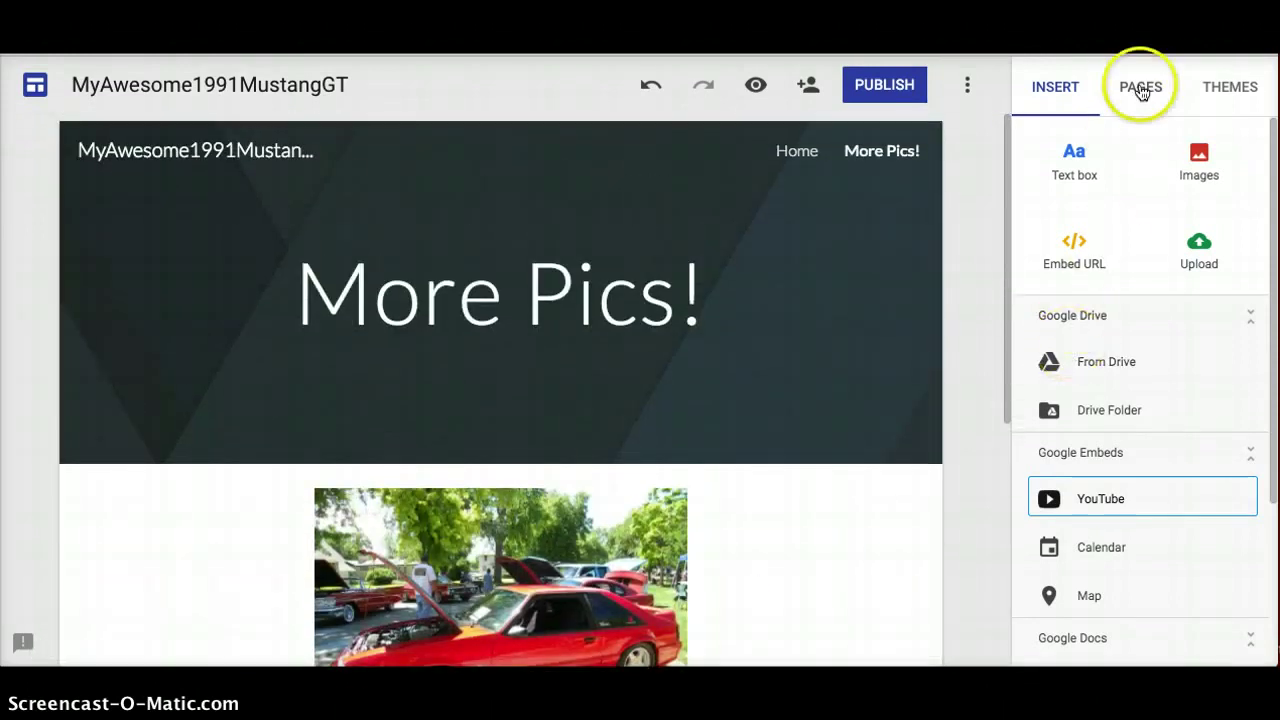
# Open the Home page for editing and check the page options offered for Home and More Pics!
pyautogui.click(1141, 90)
pyautogui.click(1096, 151)
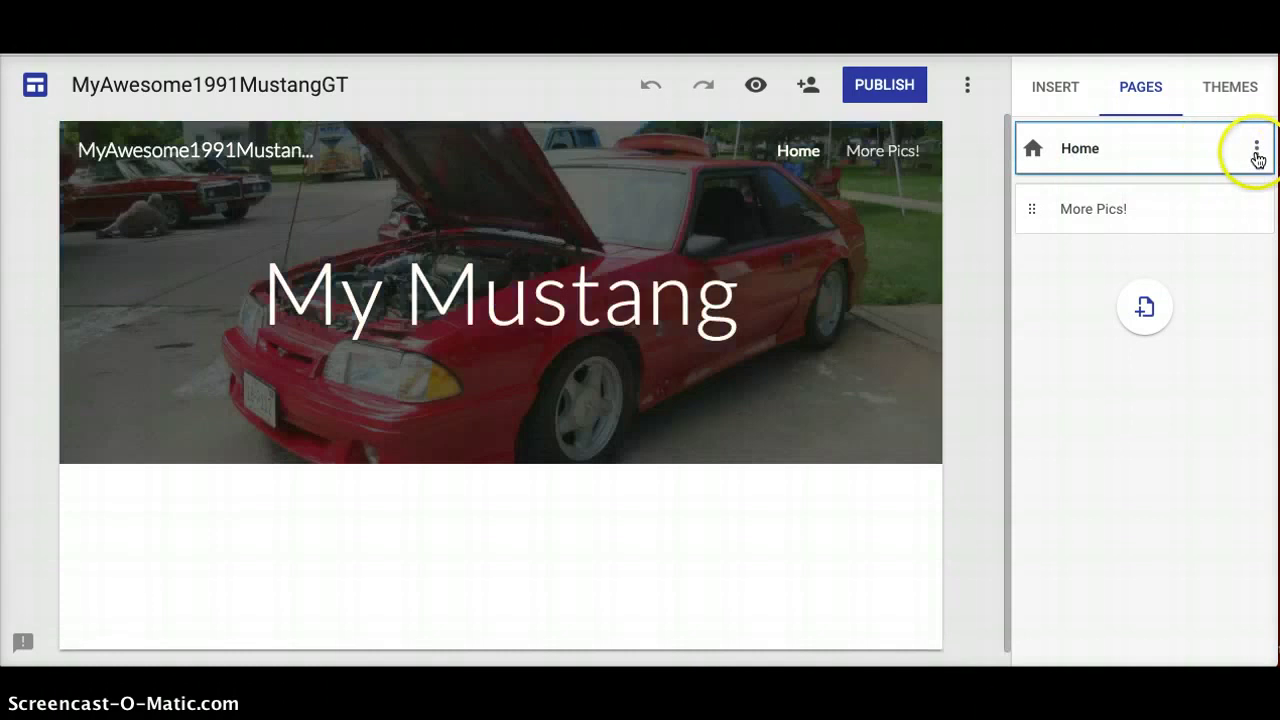
pyautogui.click(1256, 149)
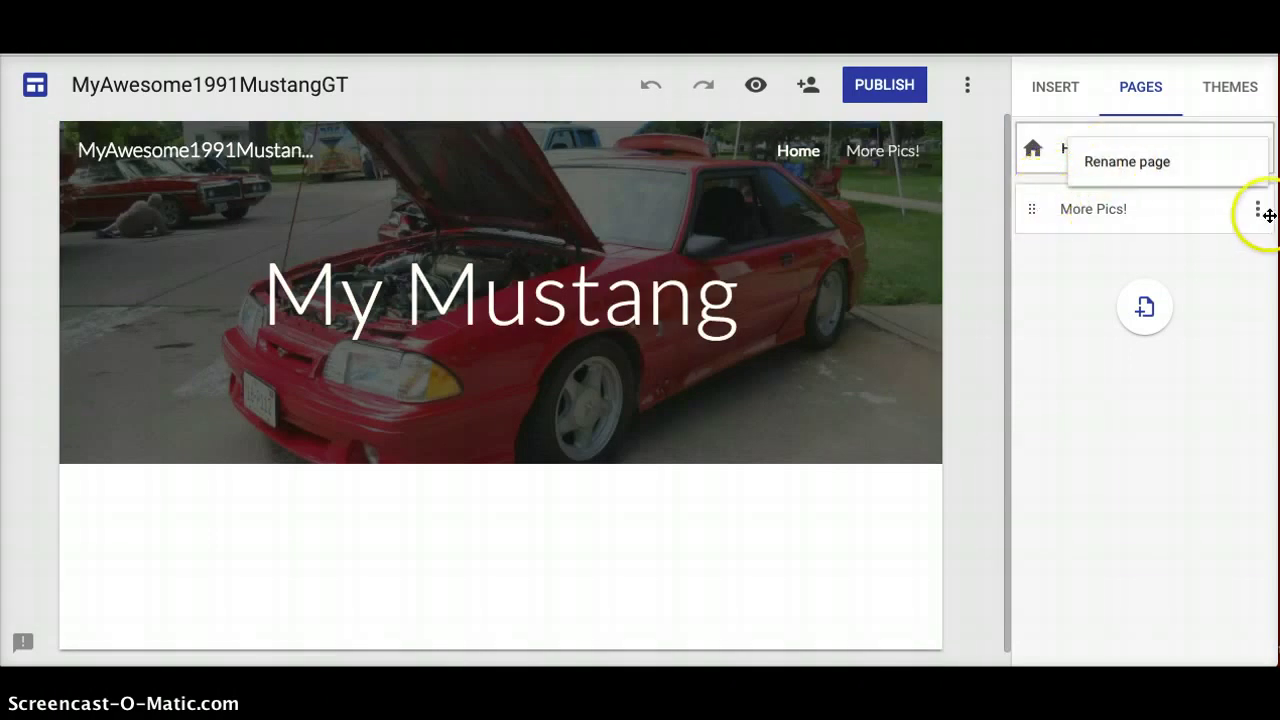
pyautogui.click(1257, 212)
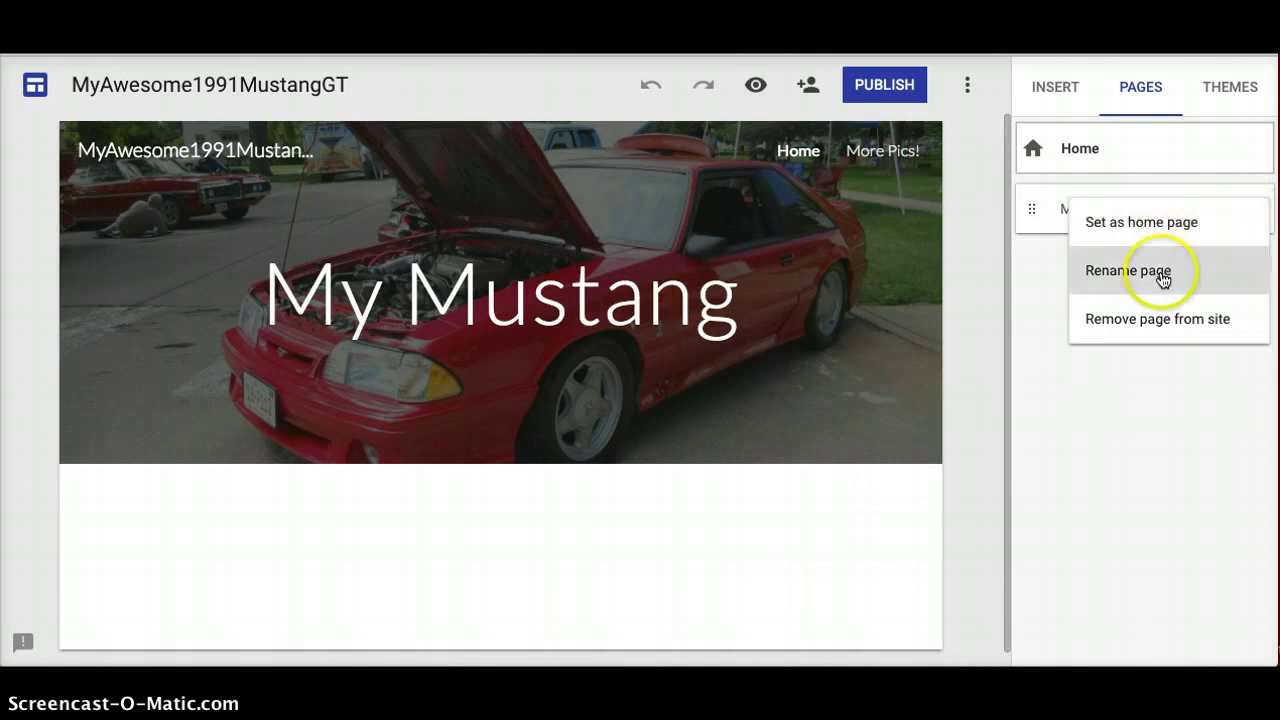
# Review the More Pics! page and return to the Home page through the site's navigation links.
pyautogui.click(1038, 206)
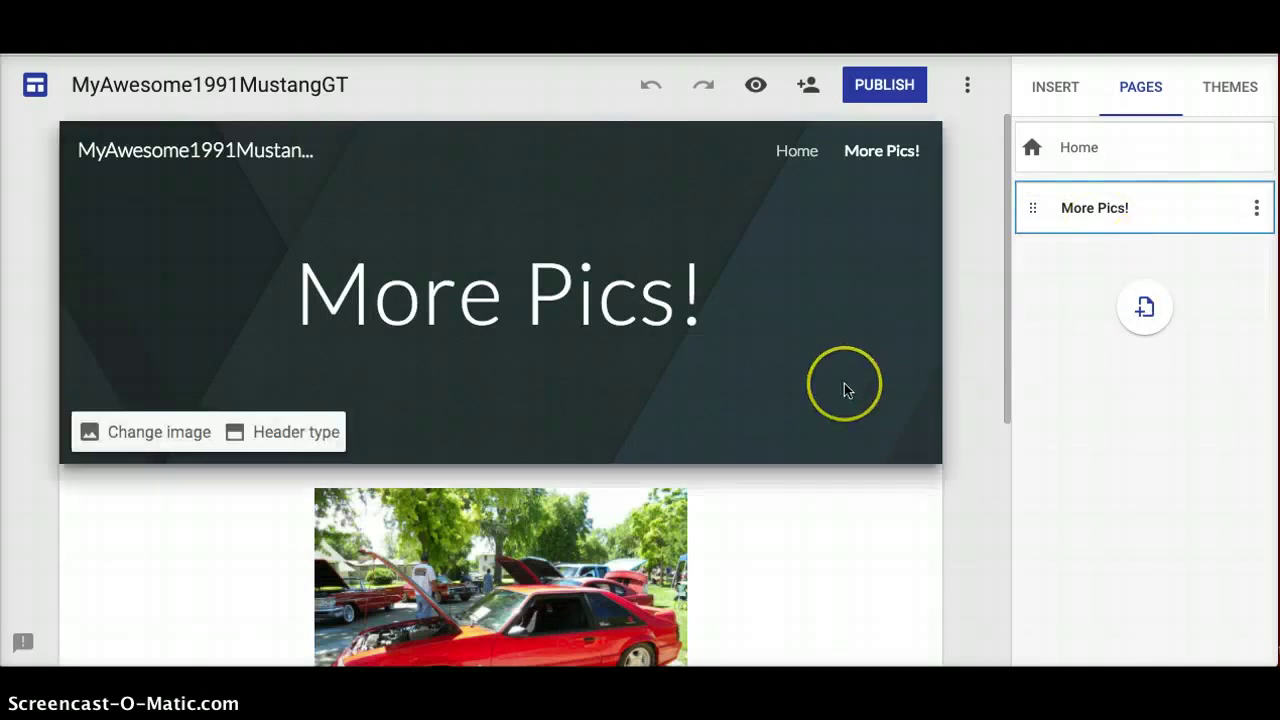
pyautogui.scroll(-4, 844, 388)
pyautogui.scroll(5, 844, 390)
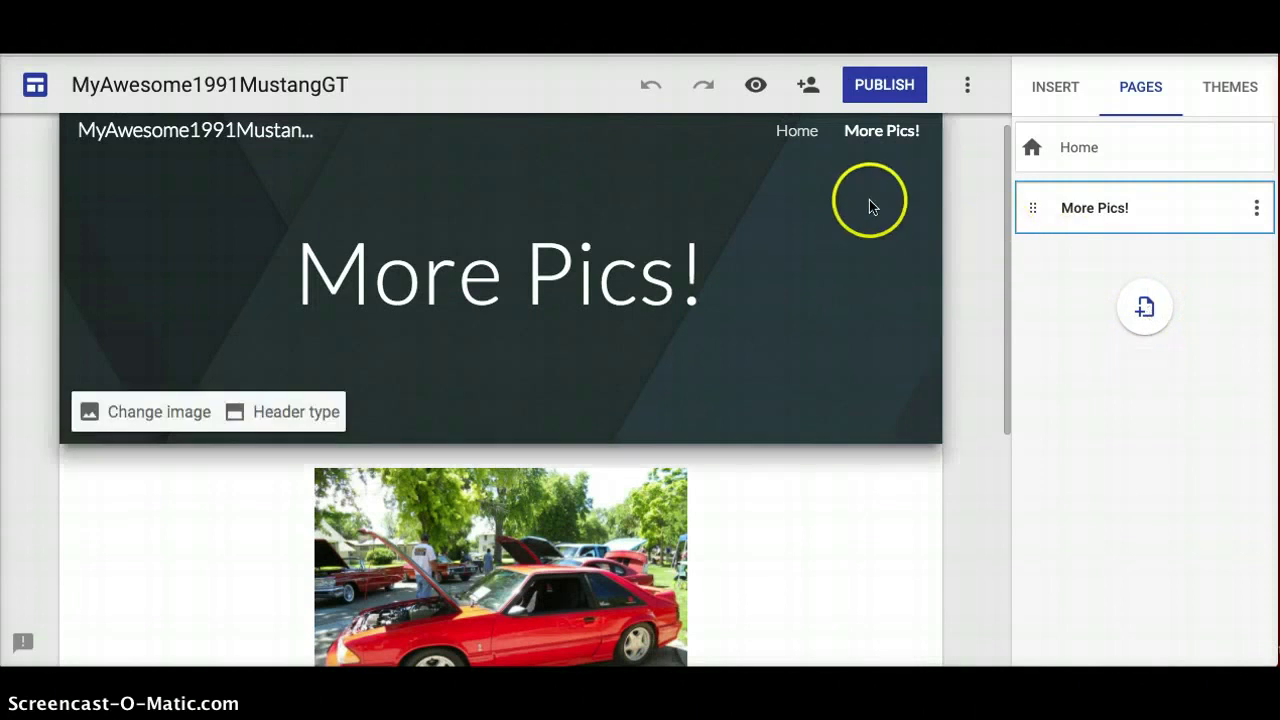
pyautogui.click(877, 141)
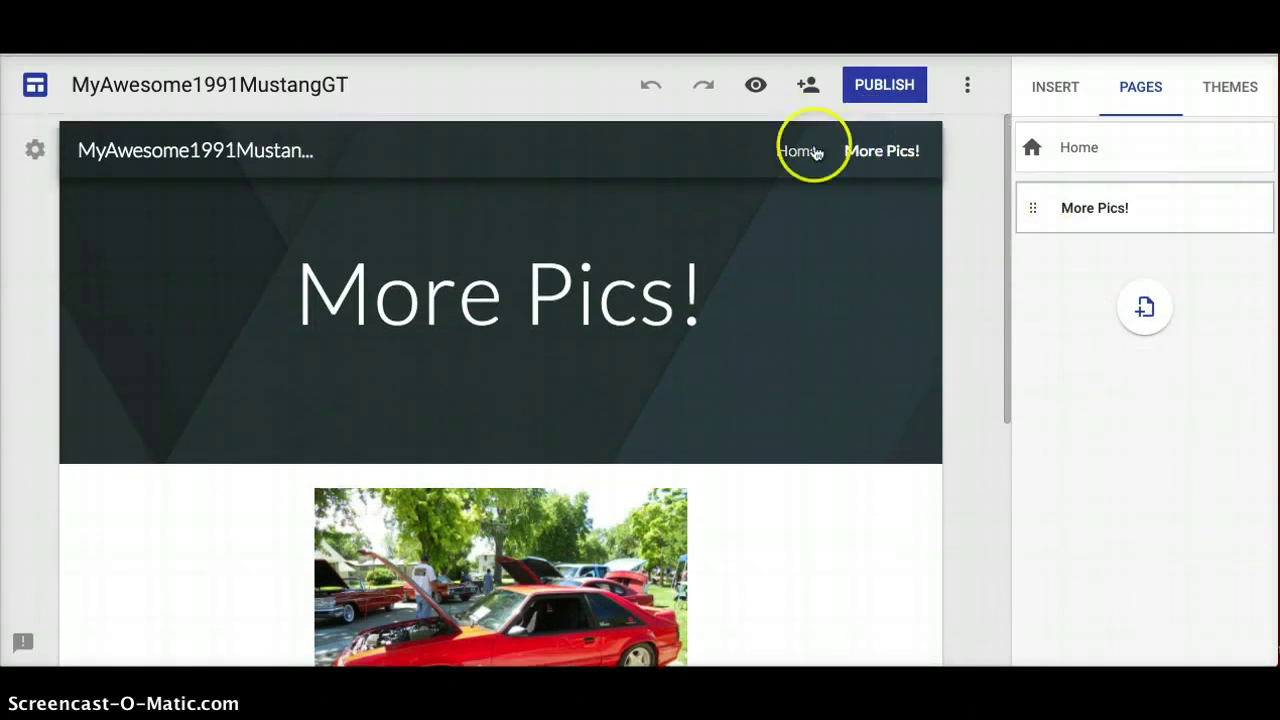
pyautogui.click(807, 150)
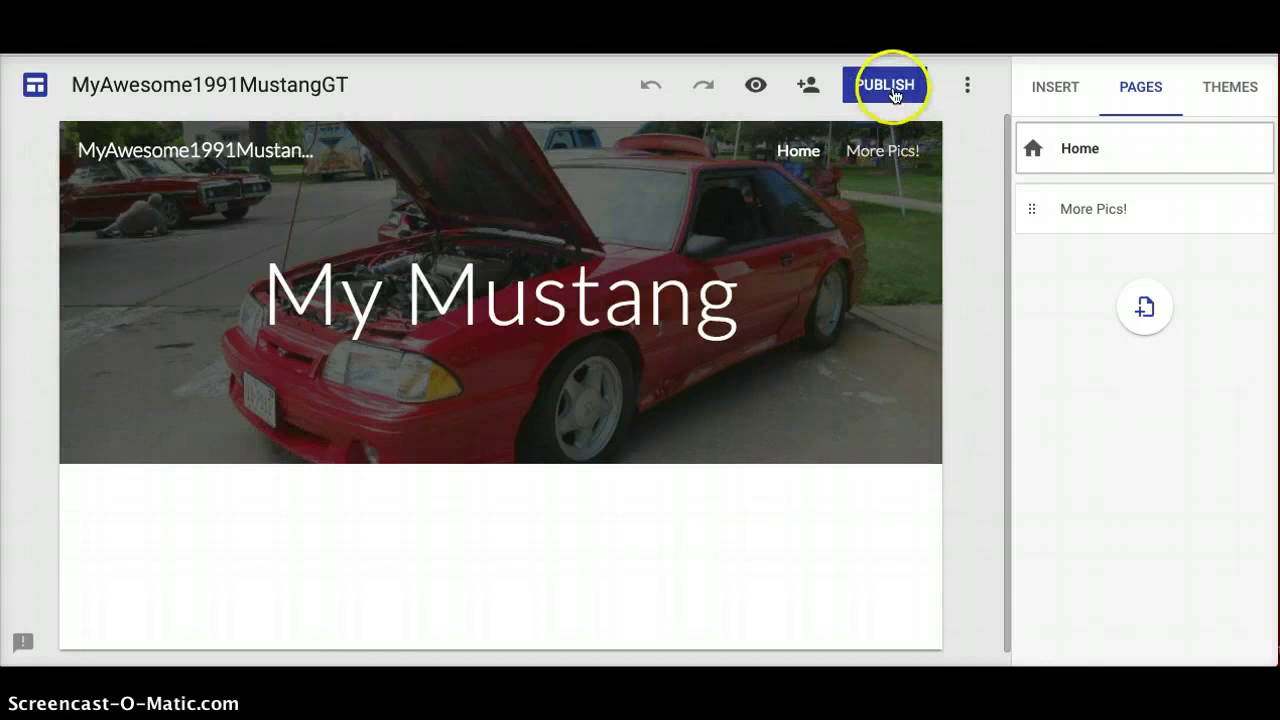
# Preview the site, look through its Home and More Pics! pages, and exit the preview.
pyautogui.click(755, 88)
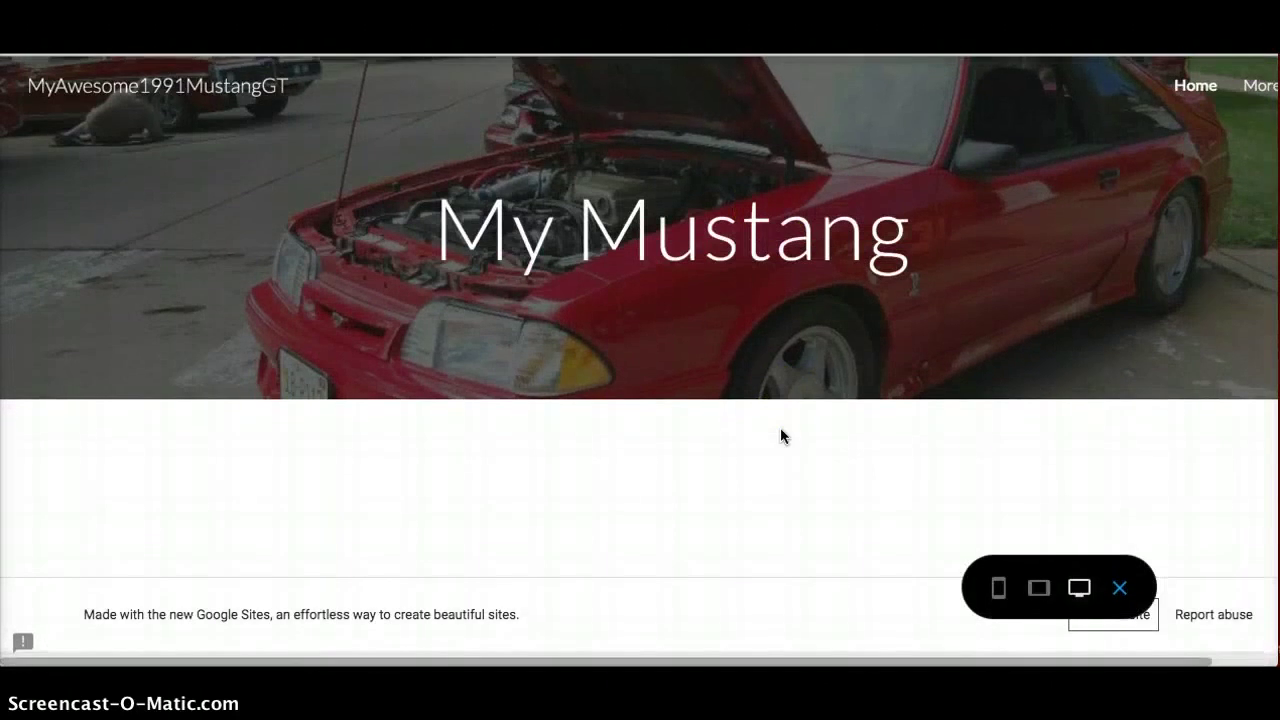
pyautogui.click(1038, 584)
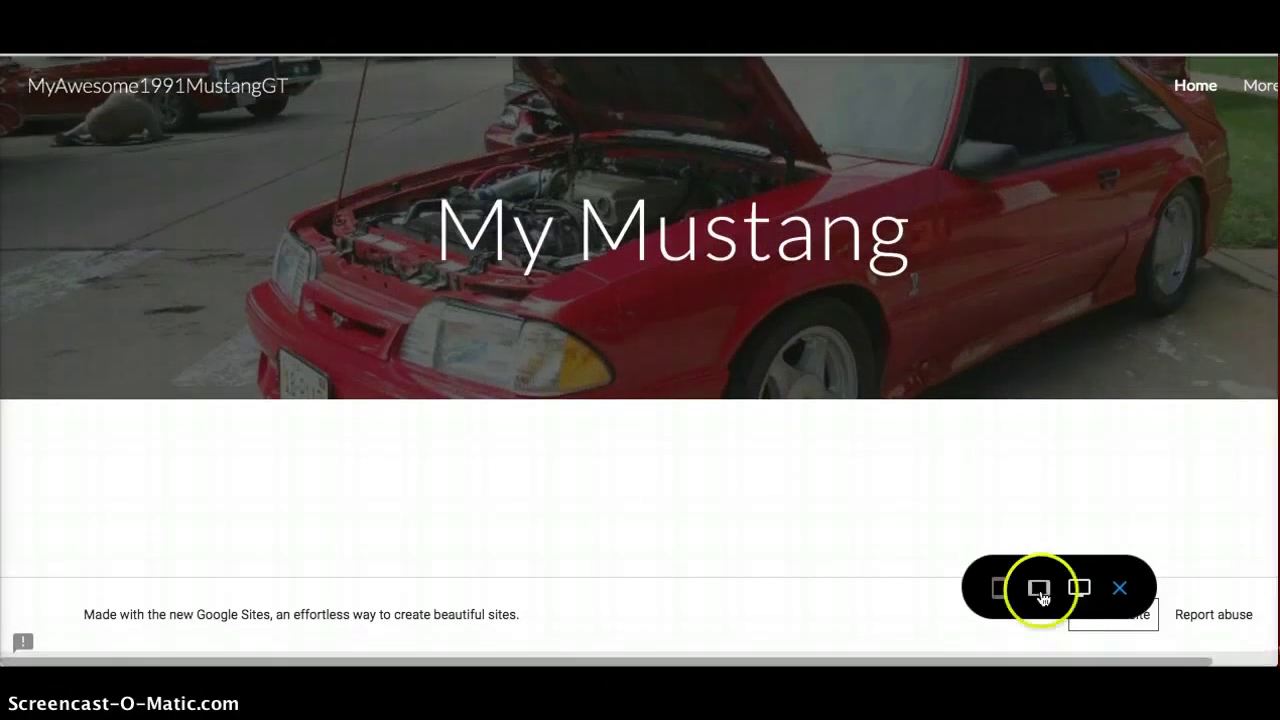
pyautogui.click(1266, 90)
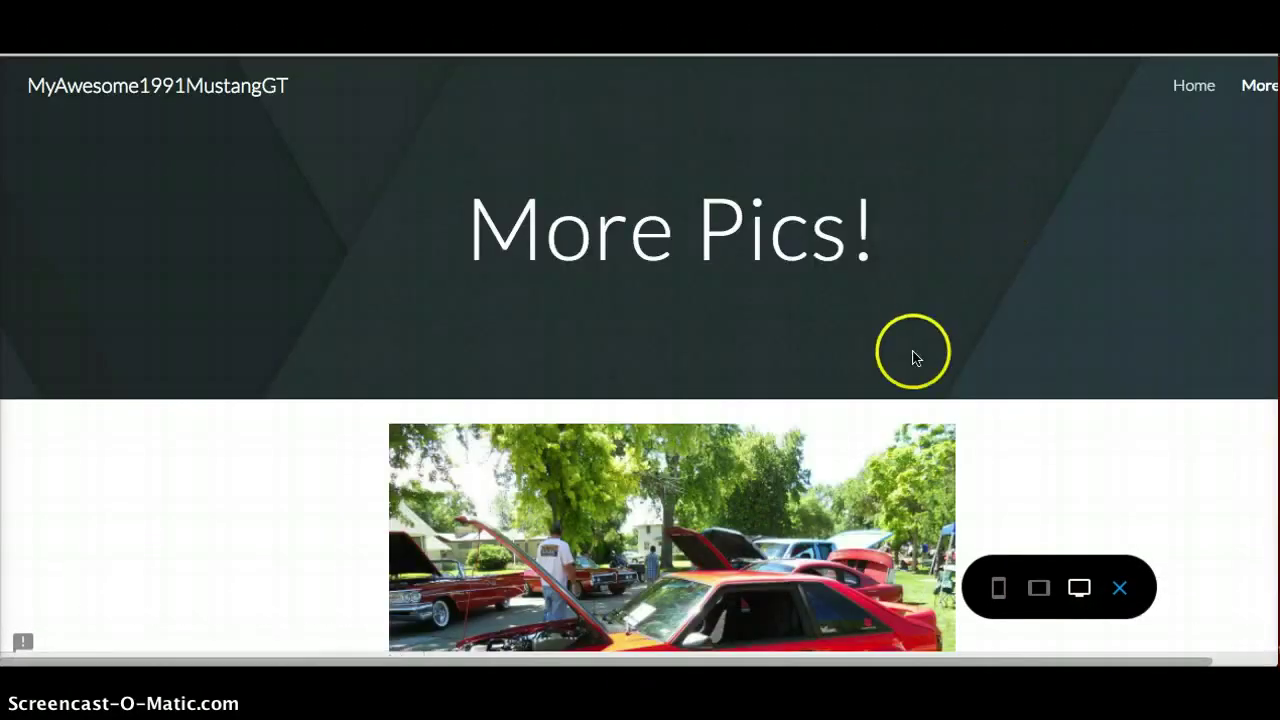
pyautogui.scroll(-3, 914, 351)
pyautogui.scroll(-2, 914, 358)
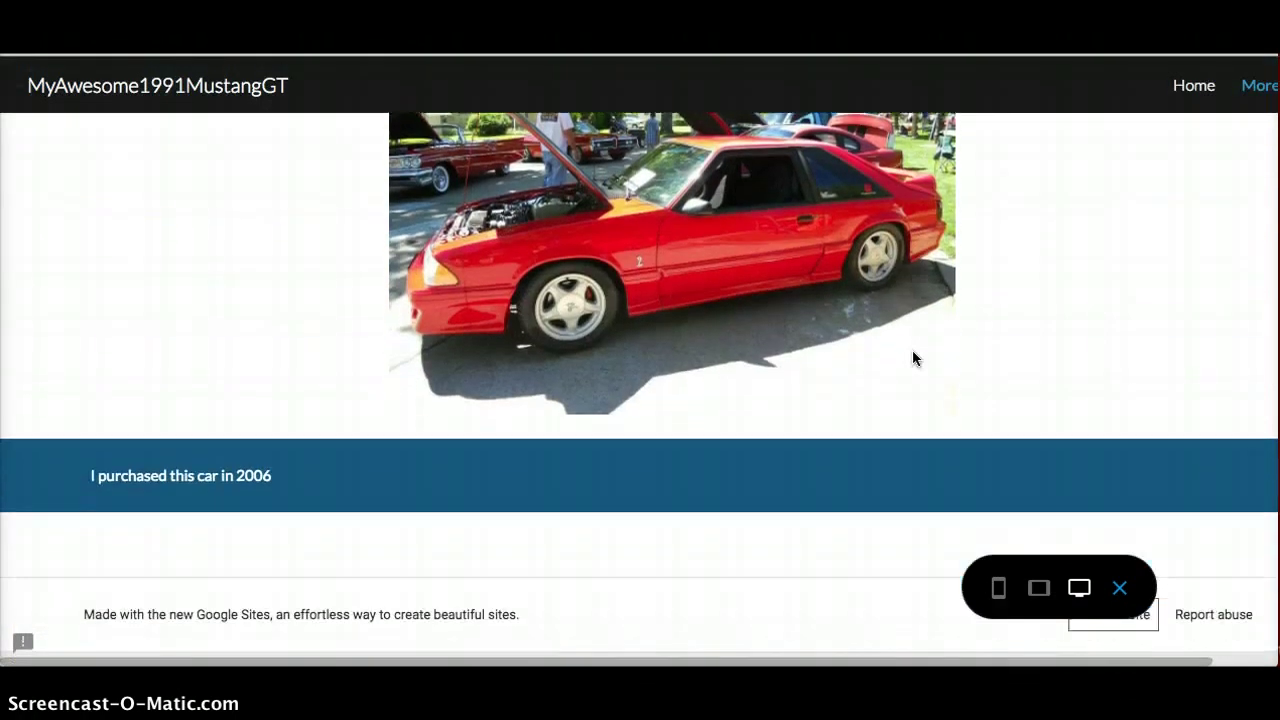
pyautogui.scroll(5, 913, 358)
pyautogui.scroll(-1, 913, 355)
pyautogui.scroll(1, 912, 350)
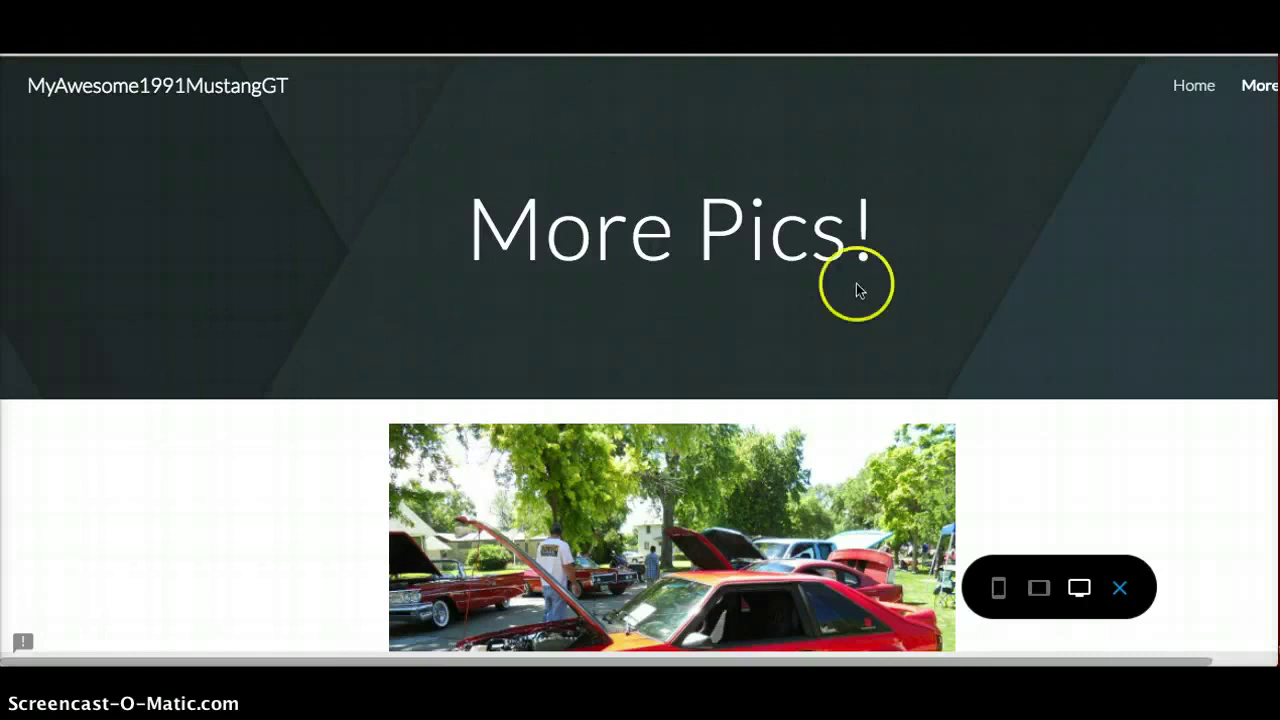
pyautogui.click(1192, 90)
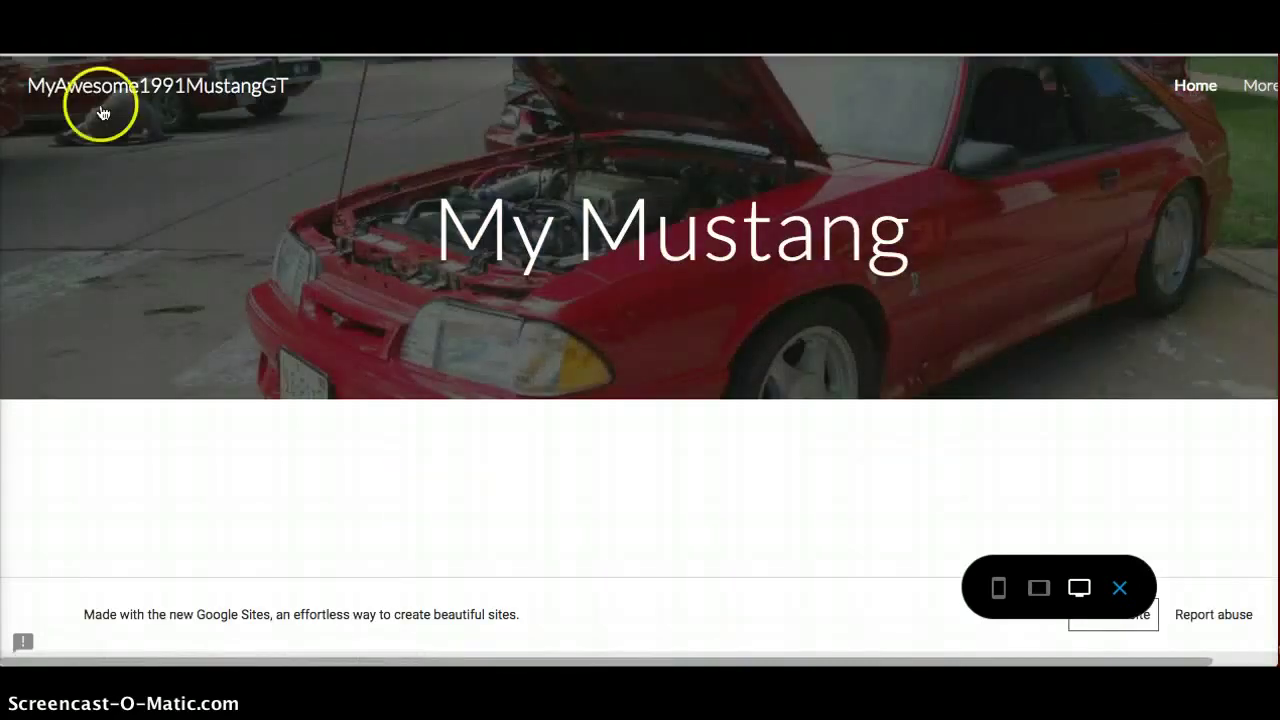
pyautogui.click(1259, 85)
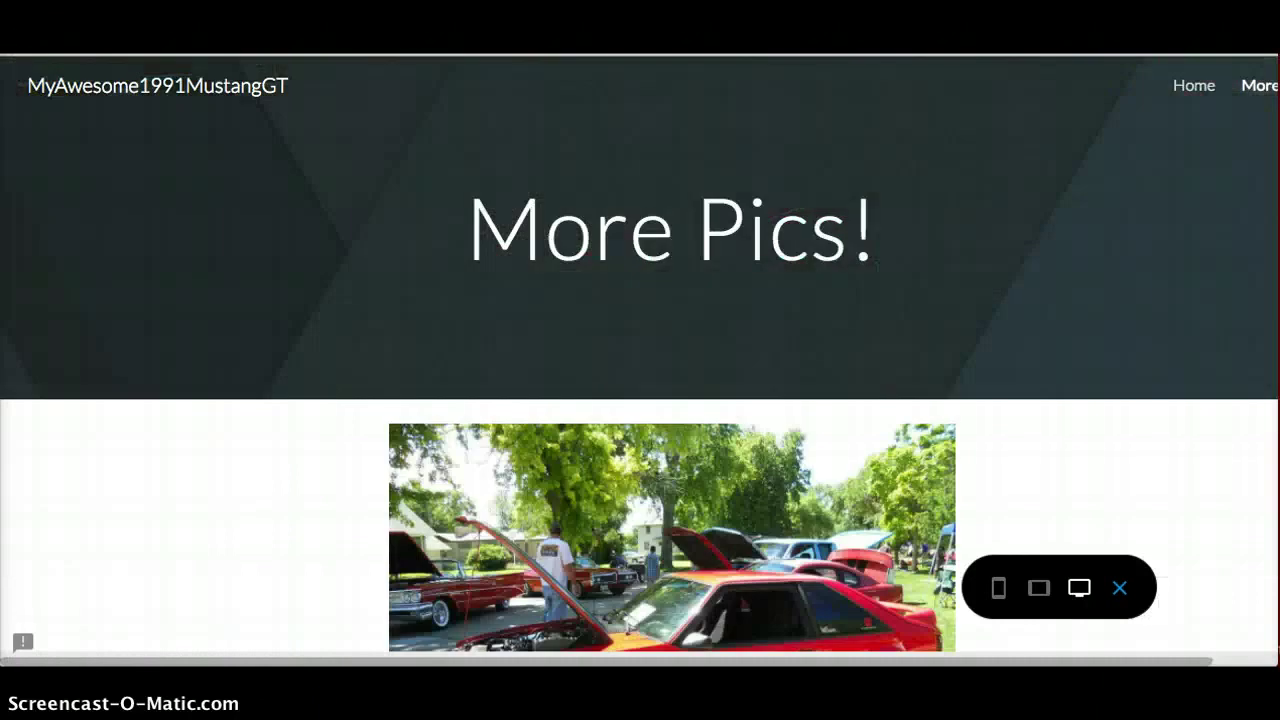
pyautogui.click(1119, 587)
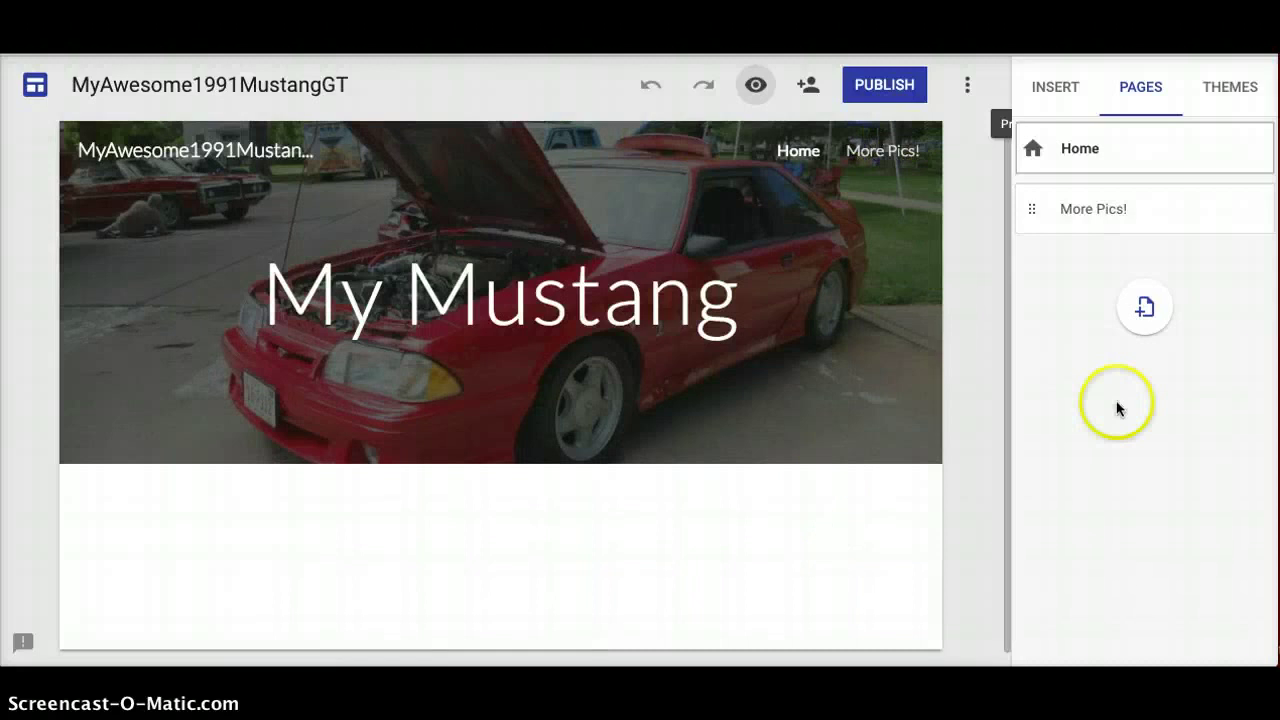
# Examine the content types that can be inserted, including Google Drive files and Drive folders, without adding any.
pyautogui.click(1062, 87)
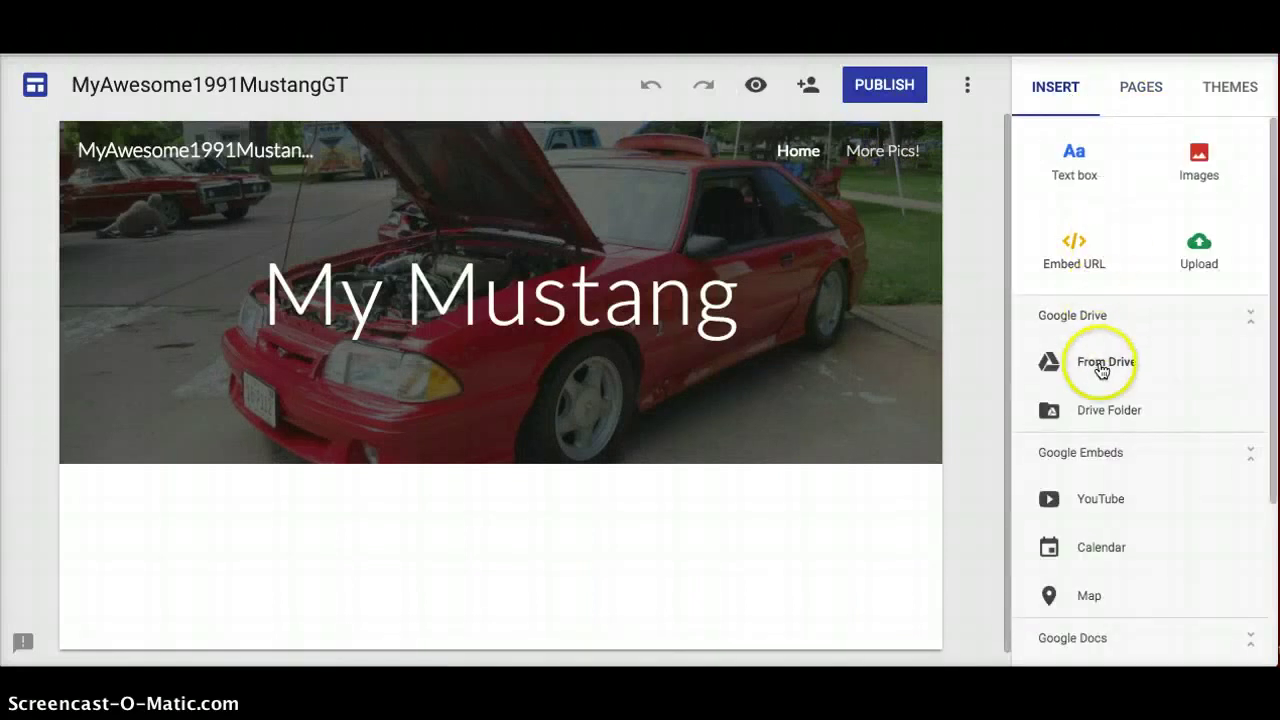
pyautogui.scroll(-1, 1098, 480)
pyautogui.scroll(-4, 1098, 480)
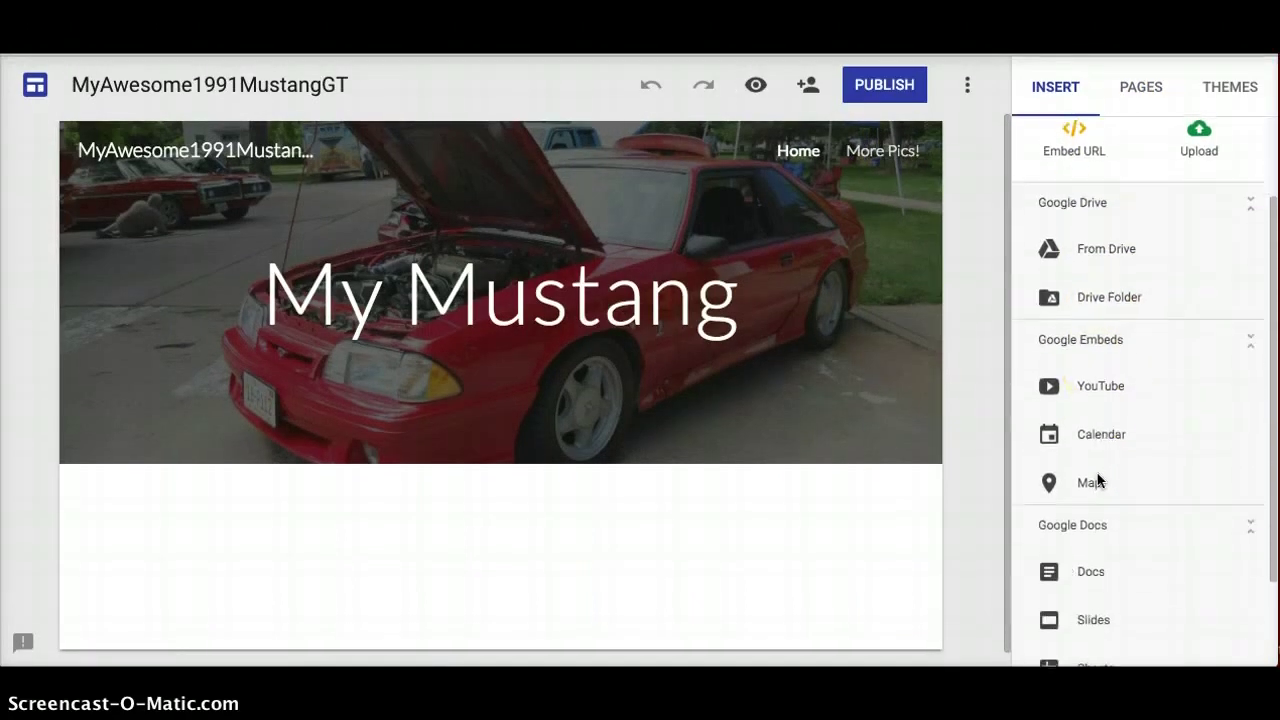
pyautogui.scroll(5, 1098, 480)
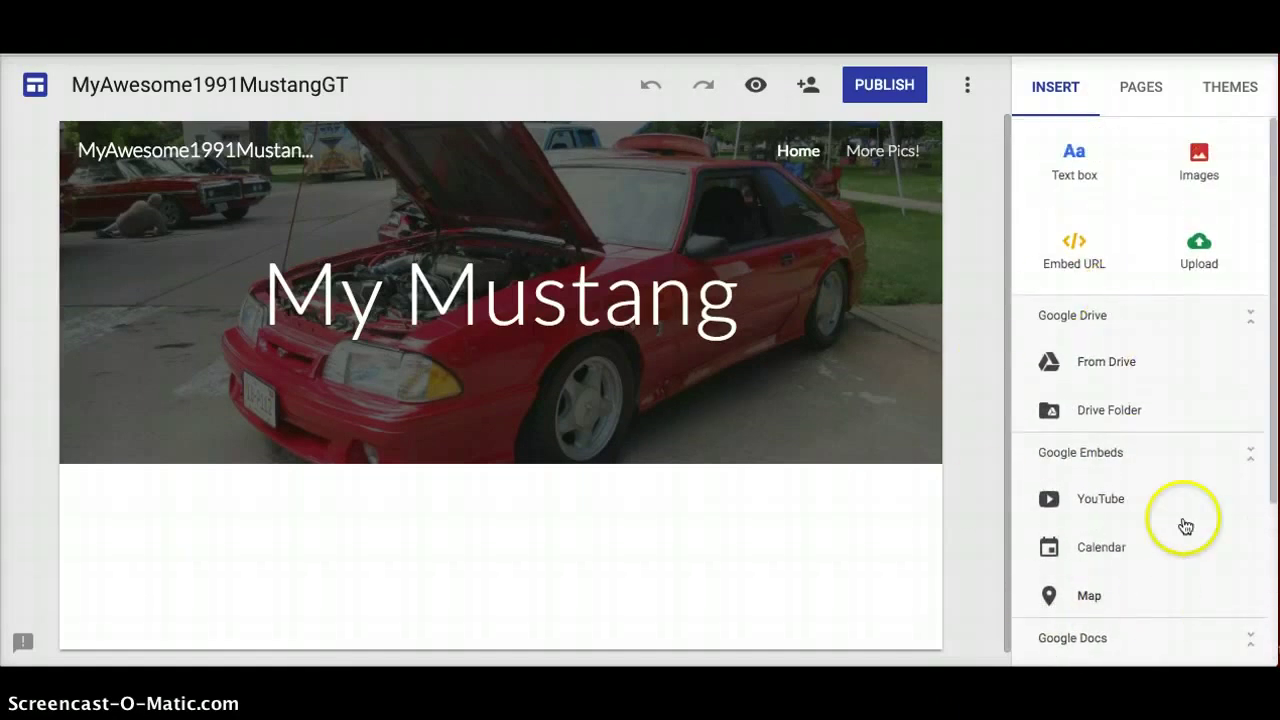
pyautogui.click(1112, 362)
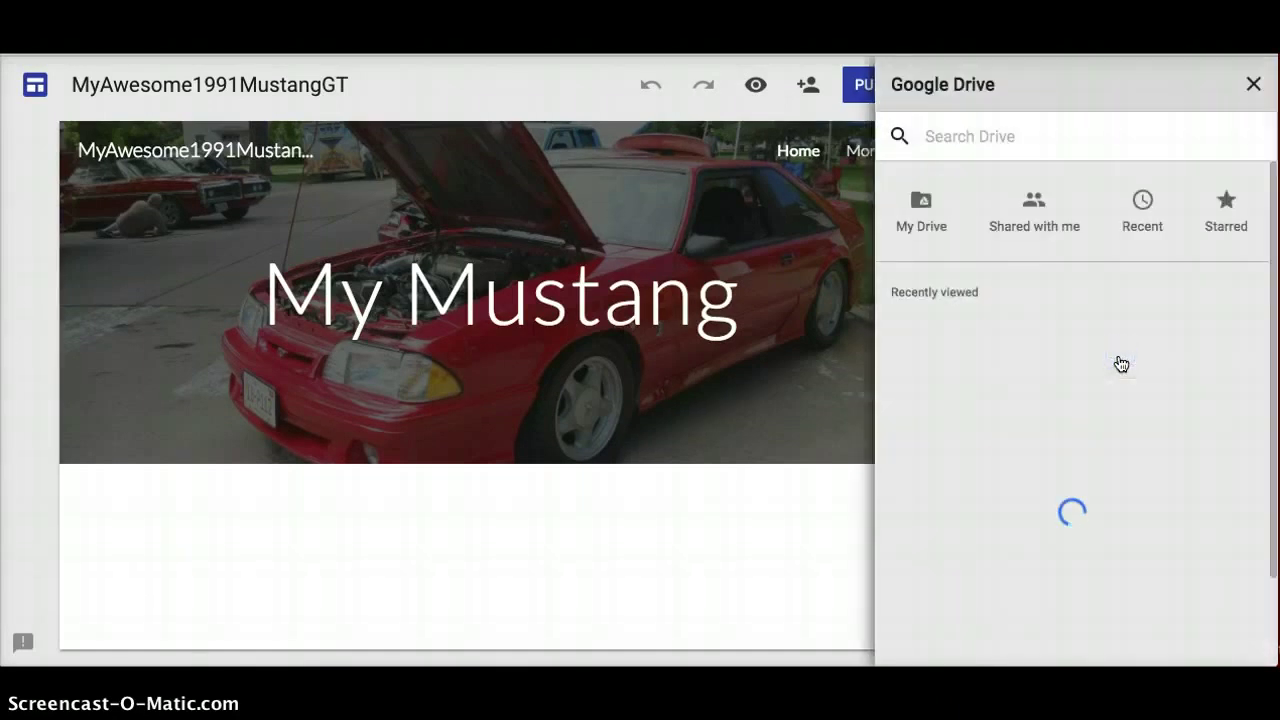
pyautogui.click(1254, 86)
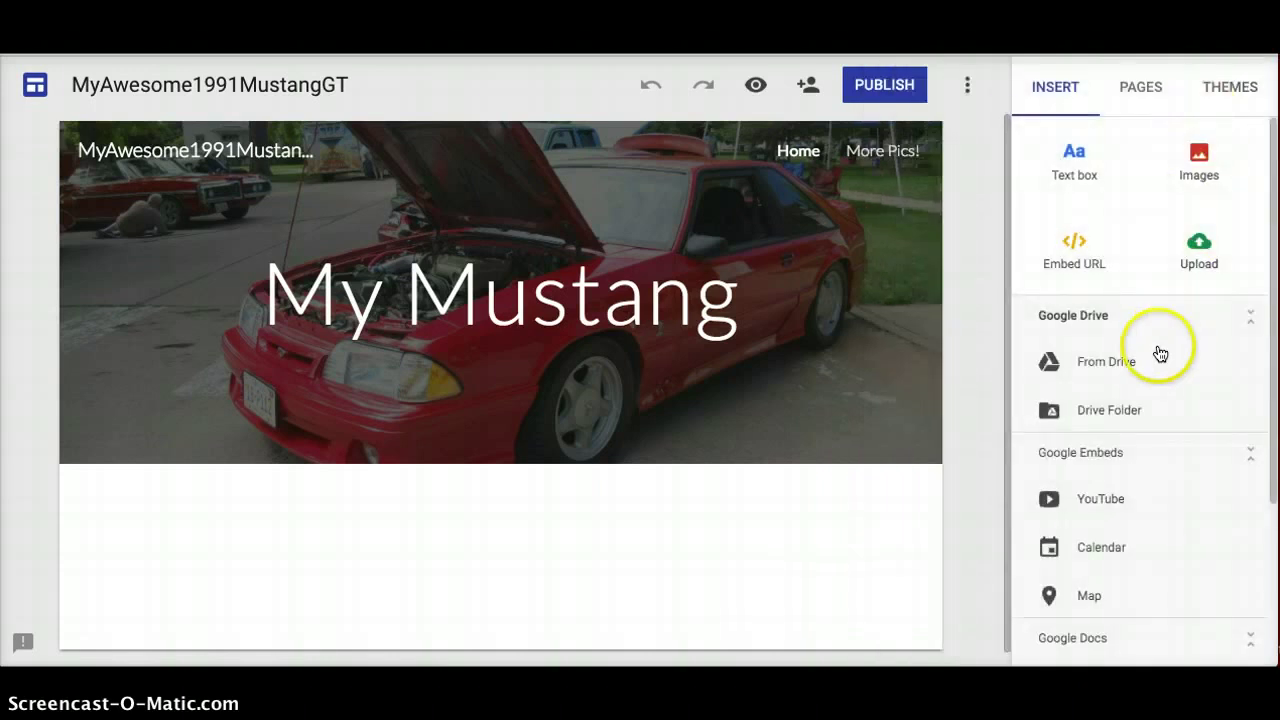
pyautogui.click(1130, 409)
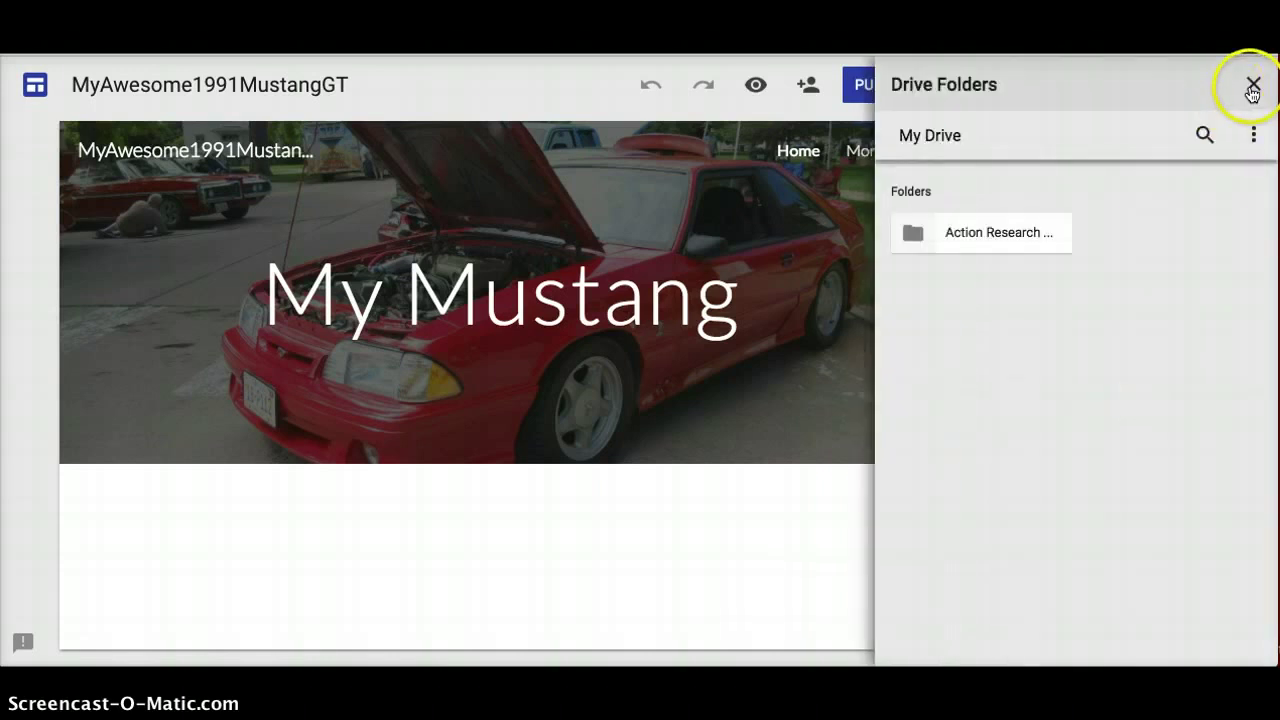
pyautogui.click(1252, 86)
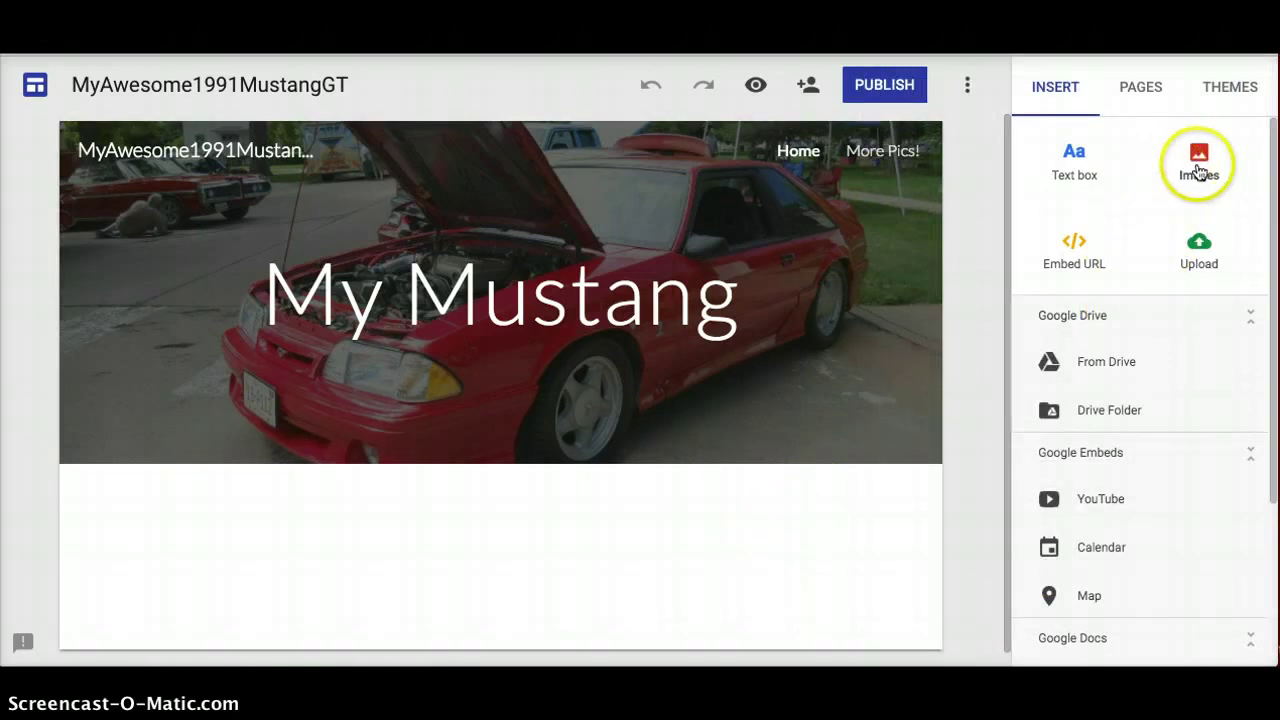
pyautogui.scroll(-2, 1138, 556)
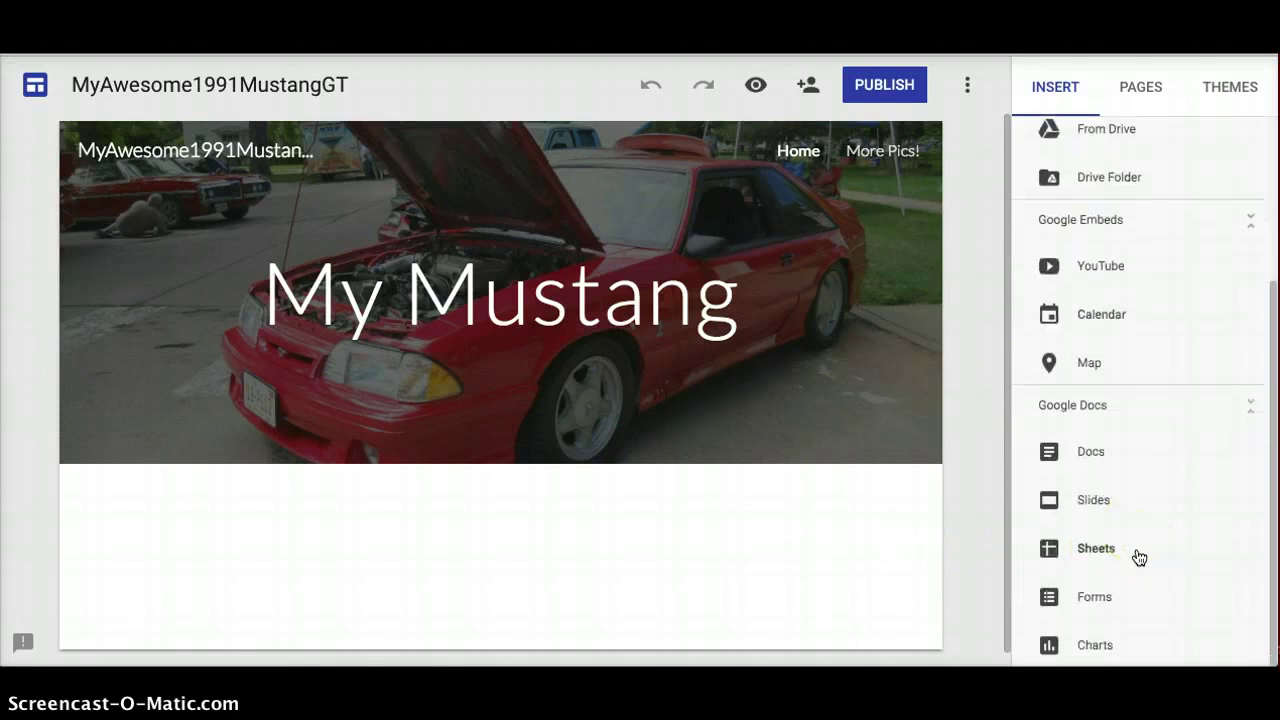
pyautogui.scroll(3, 1094, 392)
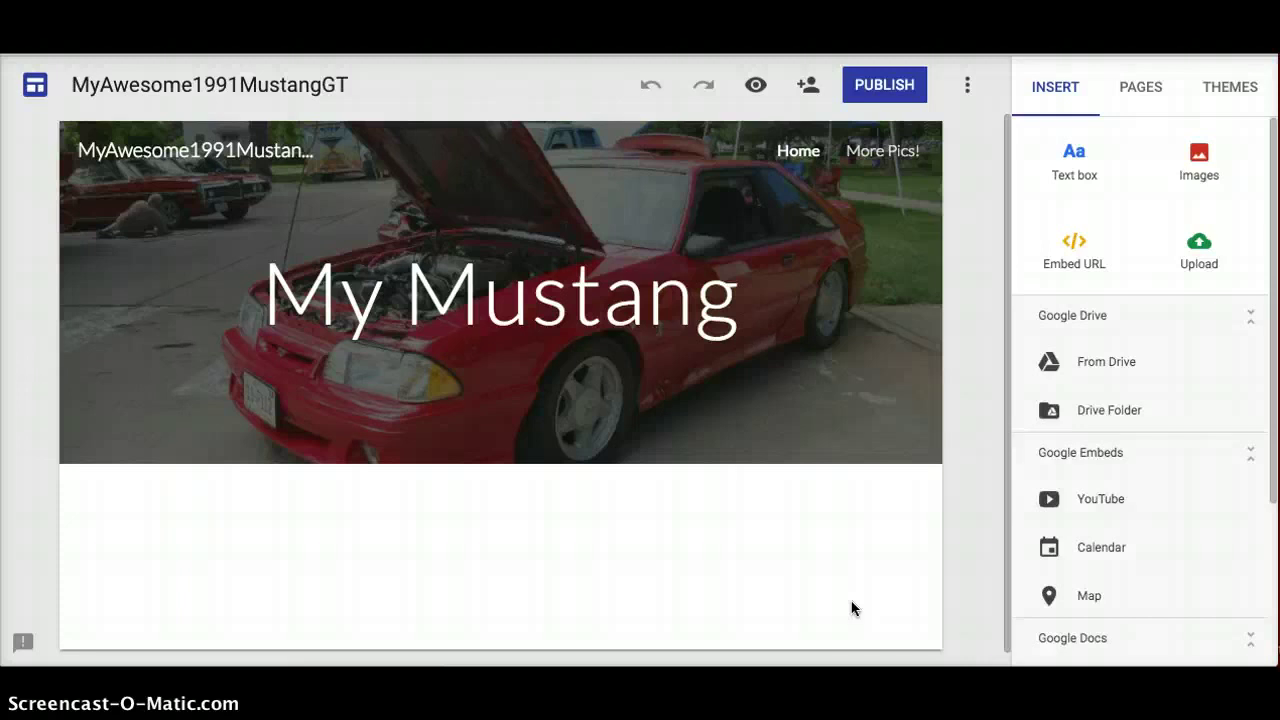
# Publish the site to the web with myfordmustanggt as its site location.
pyautogui.click(893, 88)
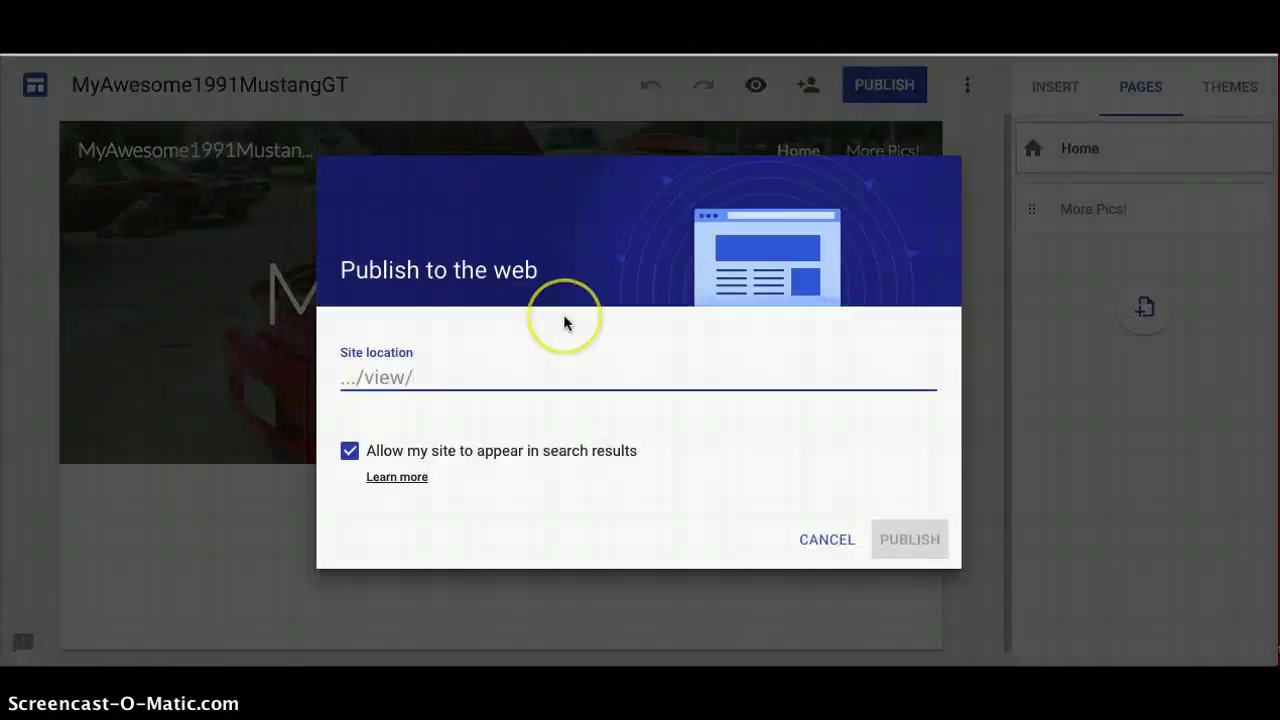
pyautogui.write('myf')
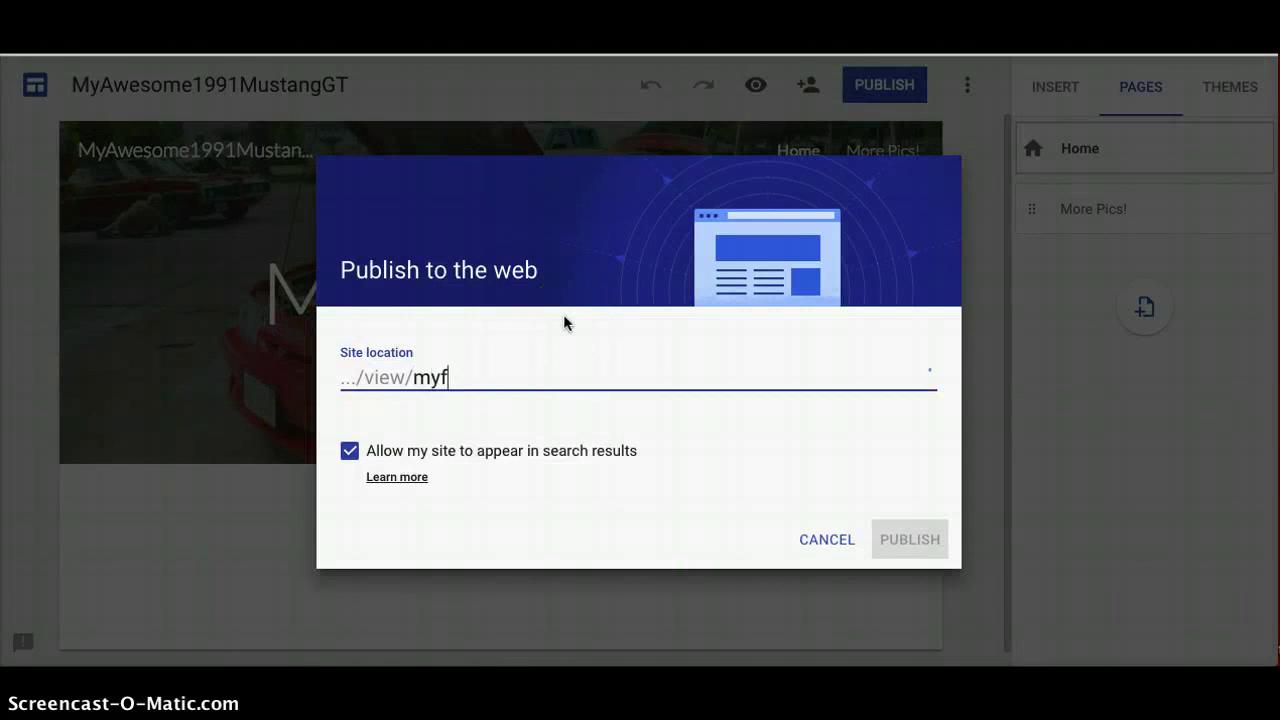
pyautogui.write('ordmustang')
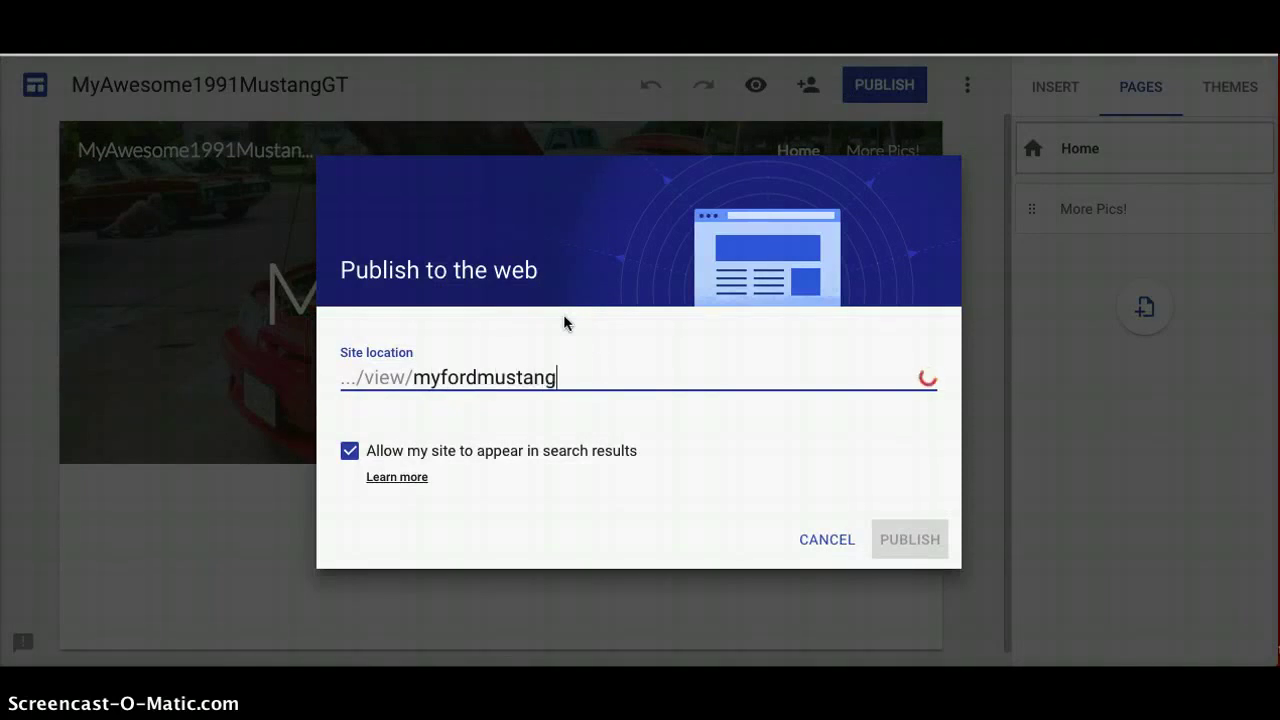
pyautogui.write('gt')
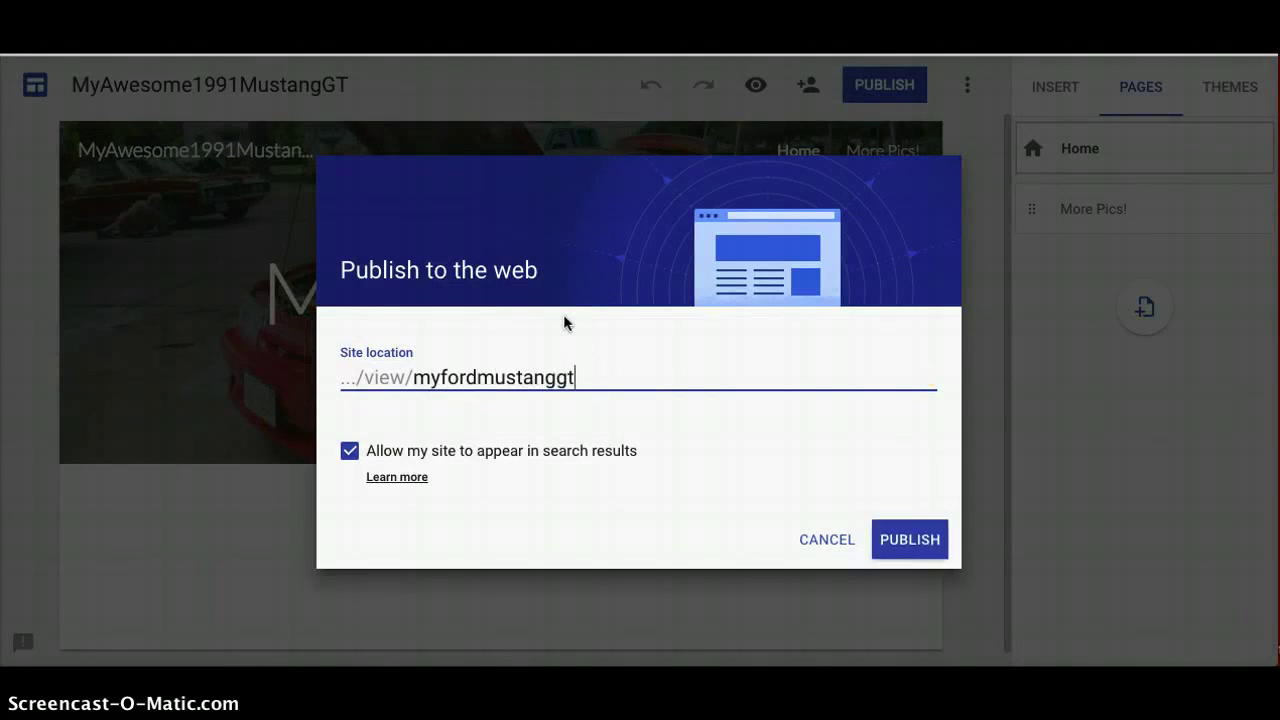
pyautogui.click(903, 537)
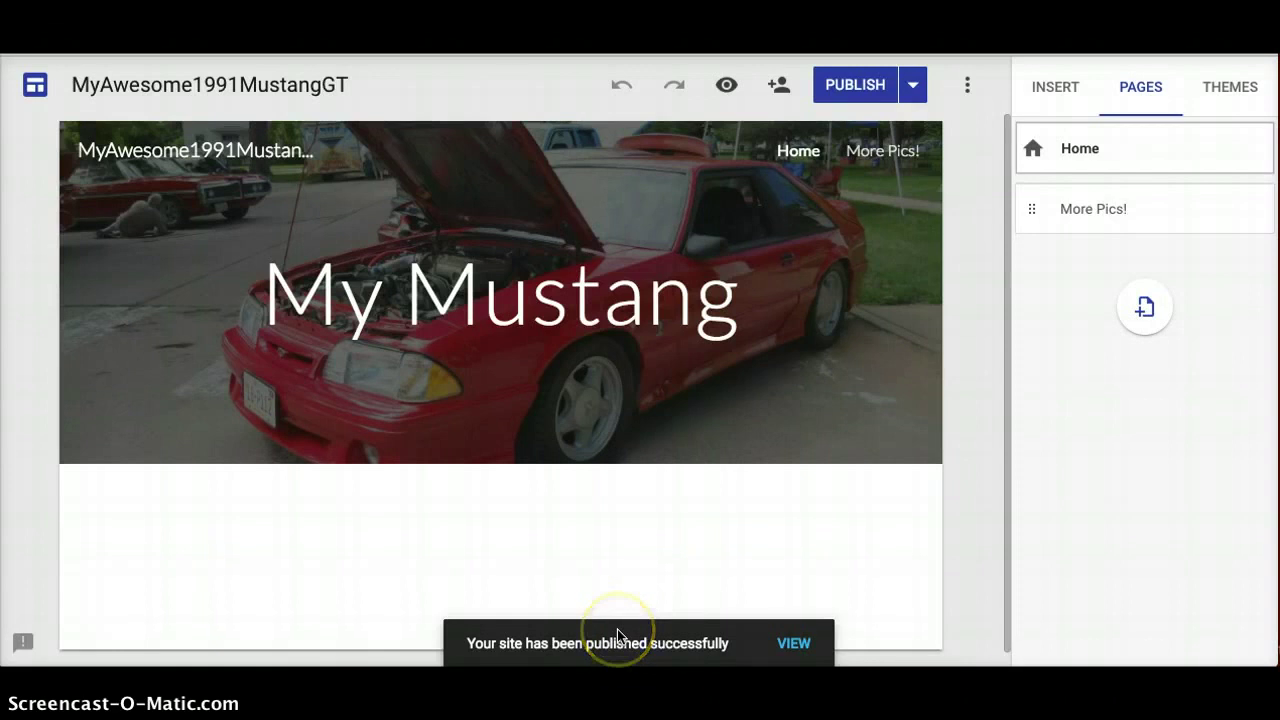
# View the published site, return to editing it and check the publishing options offered.
pyautogui.click(792, 643)
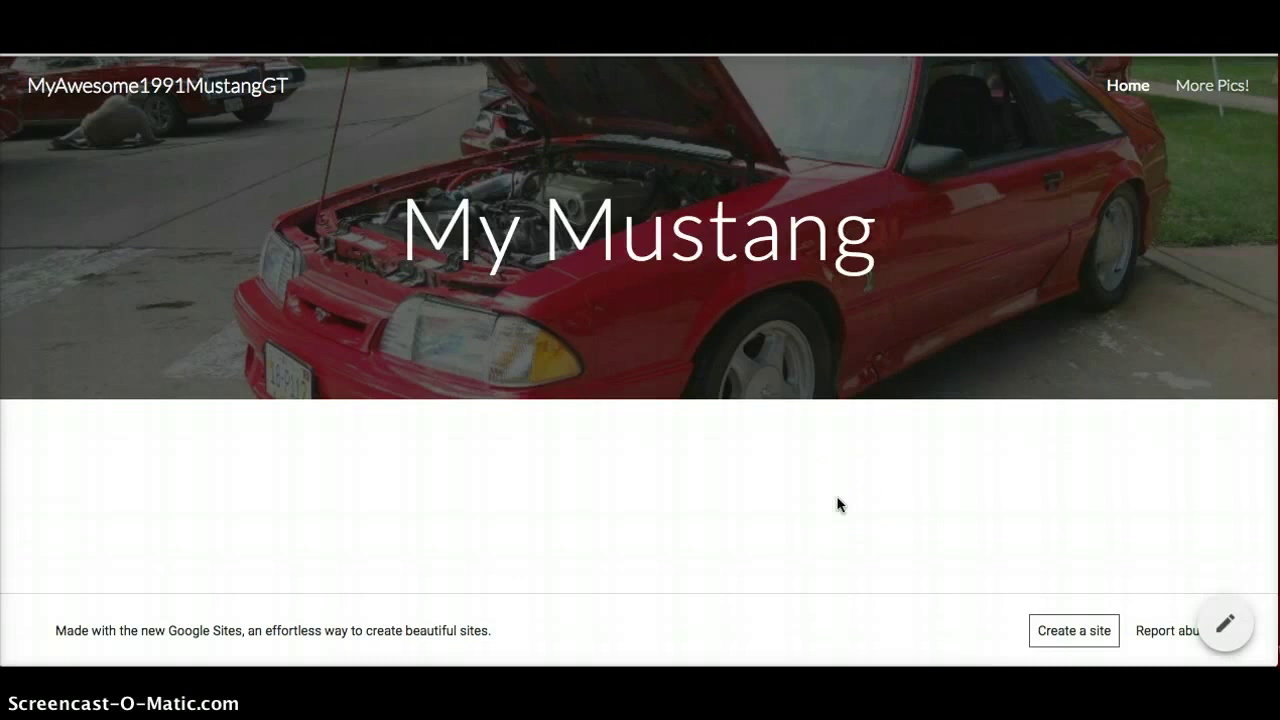
pyautogui.click(1212, 625)
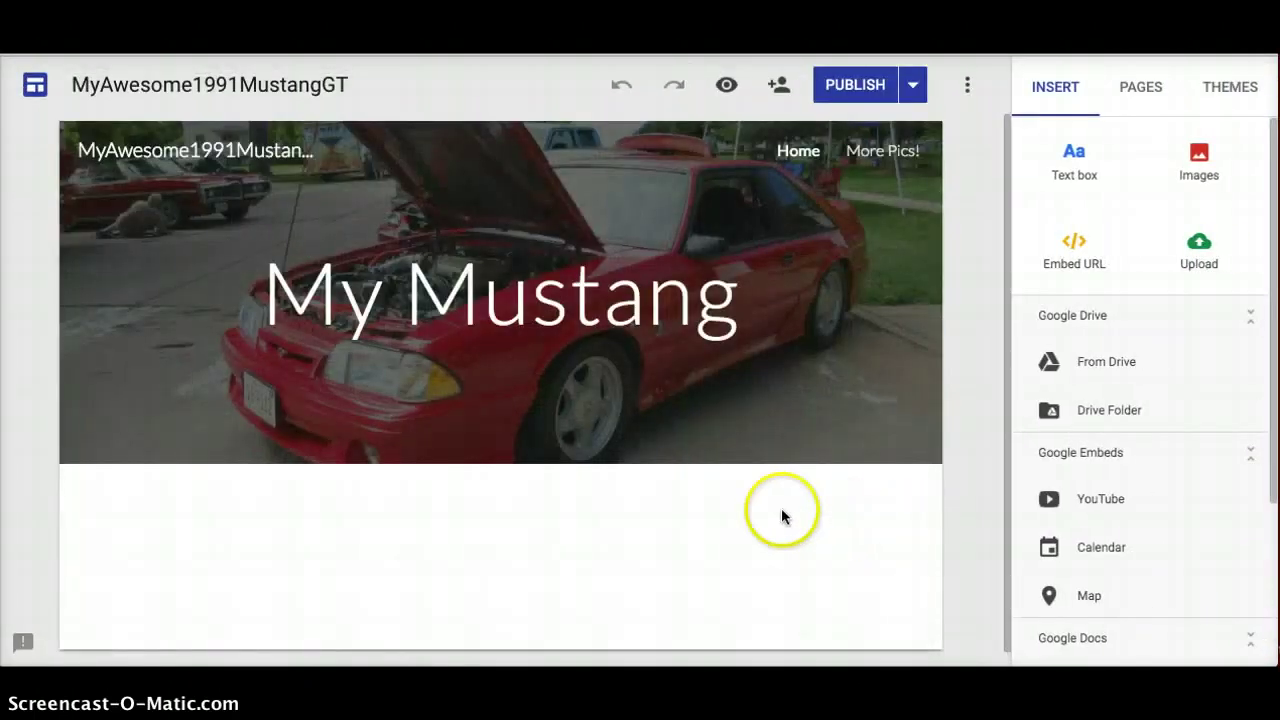
pyautogui.click(916, 88)
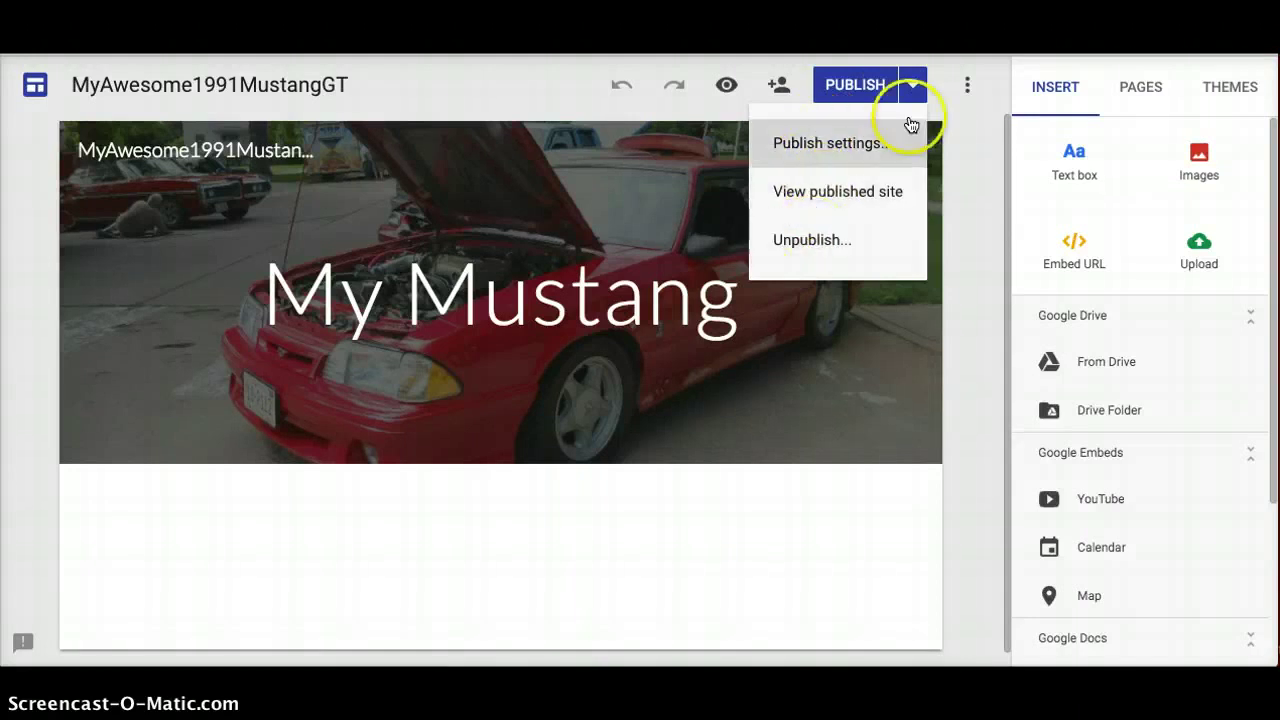
# Examine the site's sharing settings for adding editors, including the invitation options, and close them without inviting anyone.
pyautogui.click(777, 86)
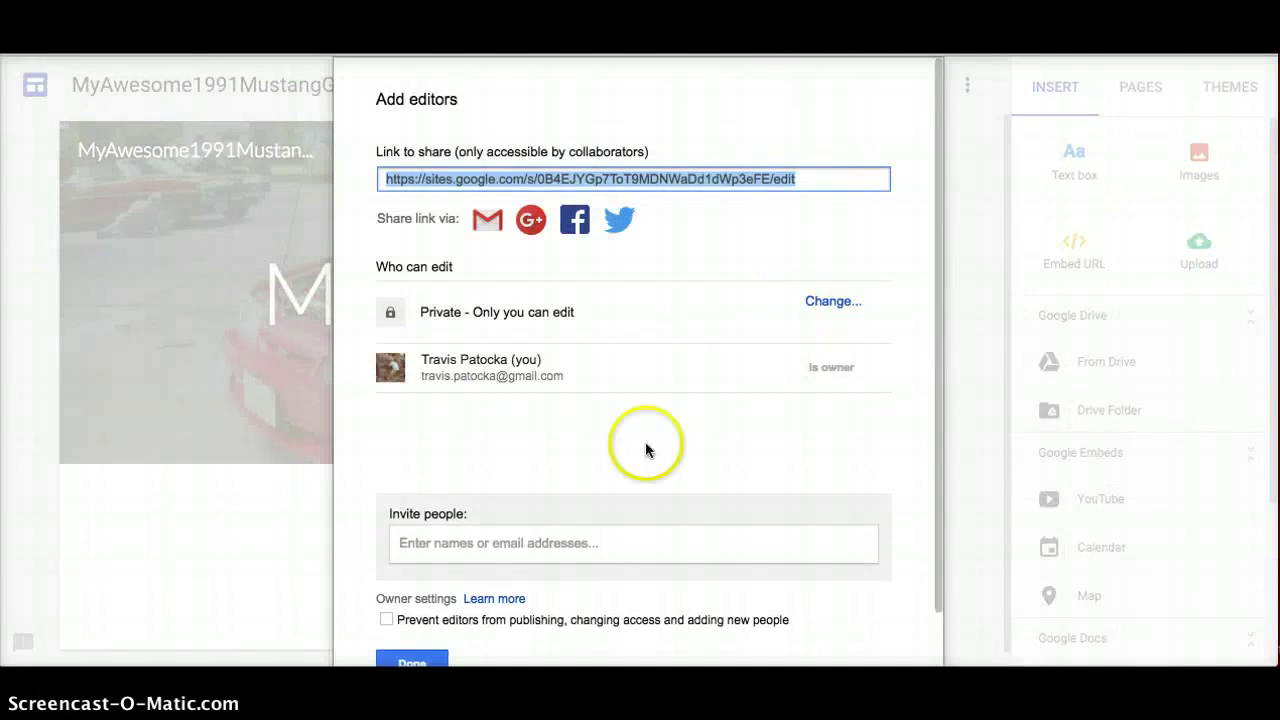
pyautogui.click(565, 541)
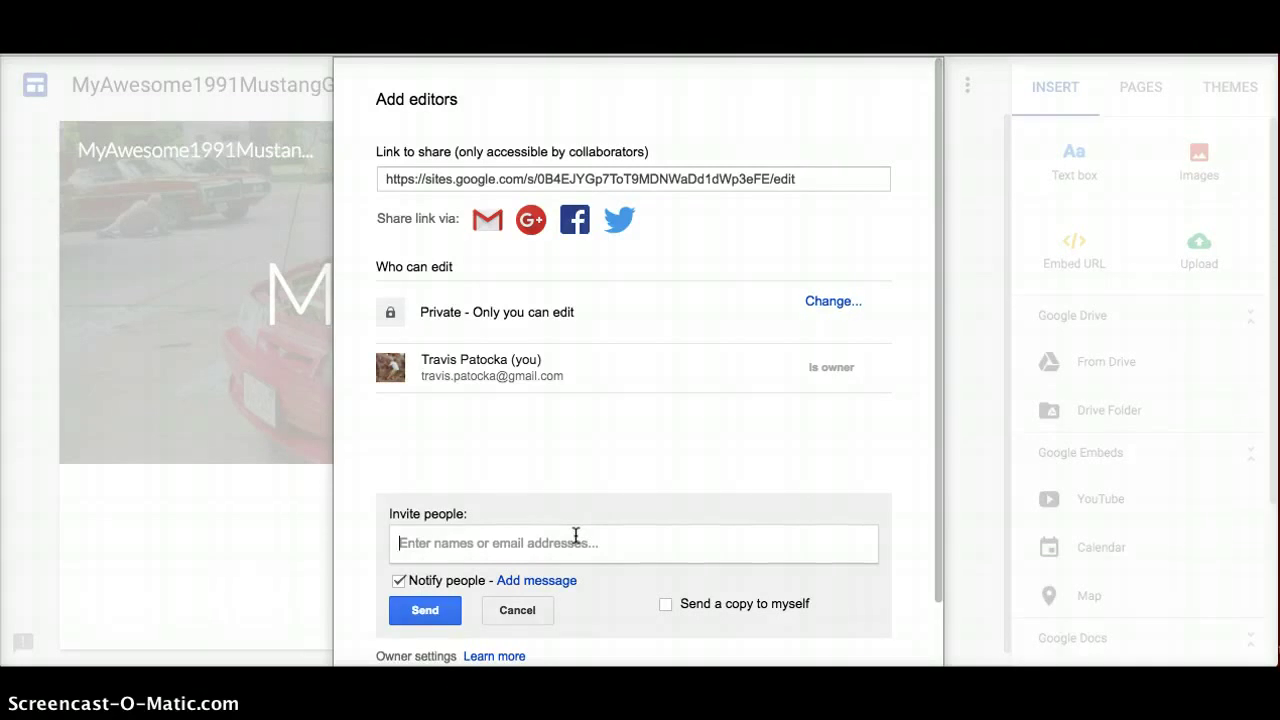
pyautogui.click(531, 612)
pyautogui.click(433, 658)
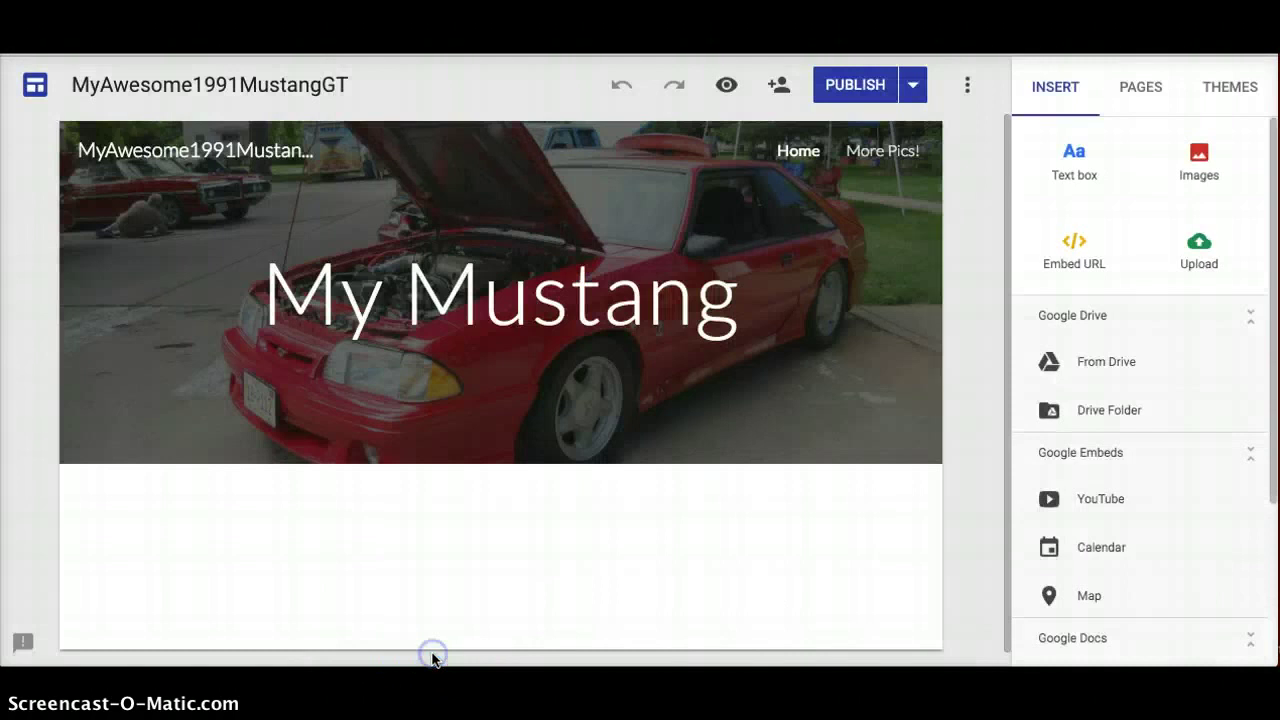
pyautogui.click(492, 549)
pyautogui.moveTo(486, 552); pyautogui.dragTo(447, 637)
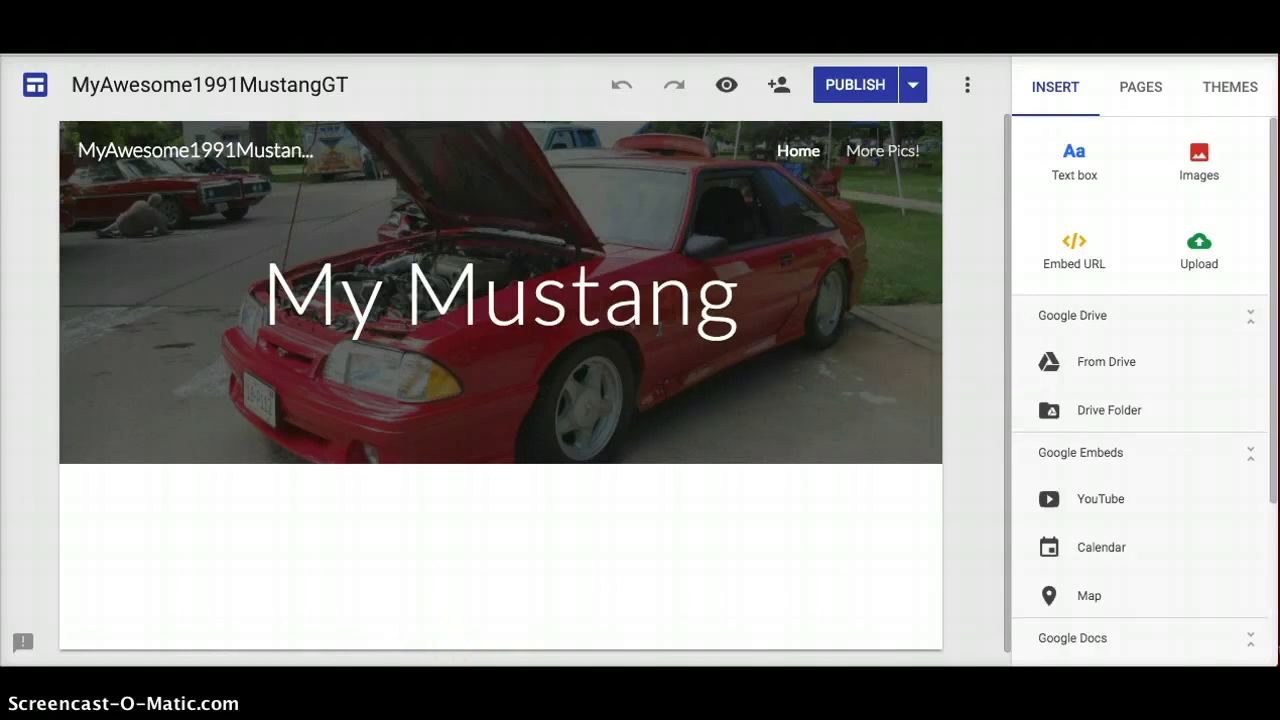